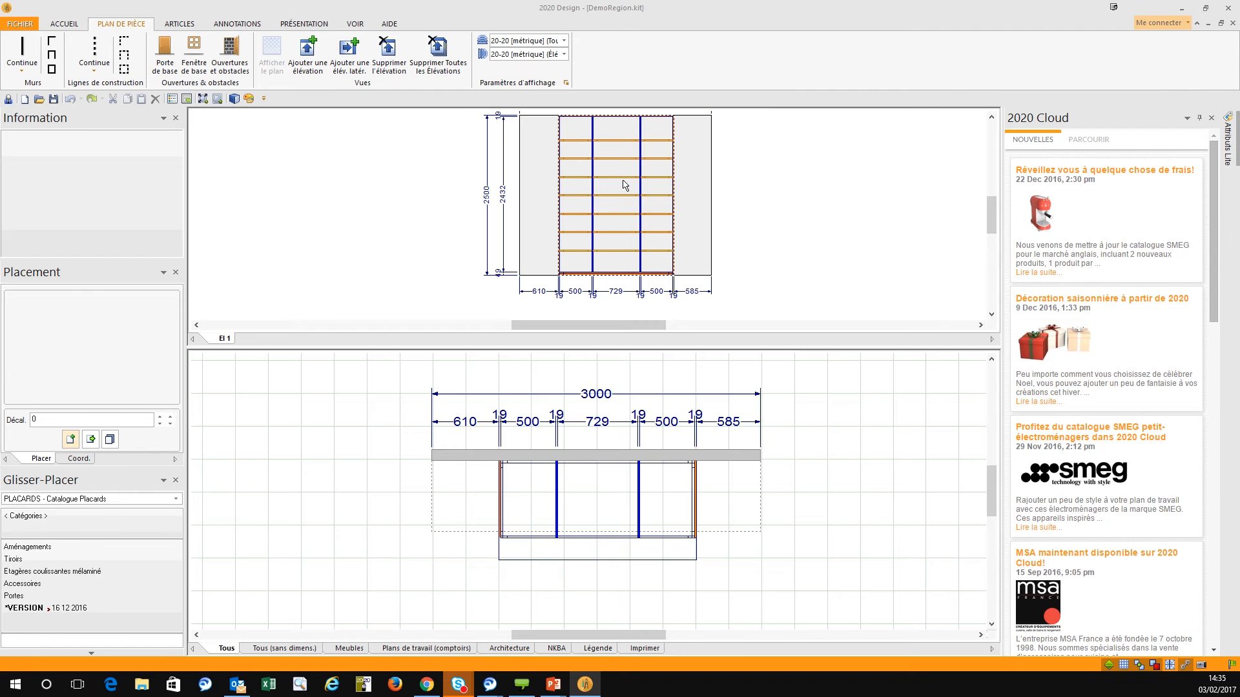
Delete the four intermediate shelves in the central compartment of the wardrobe elevation using a region selection
left_click(623, 200)
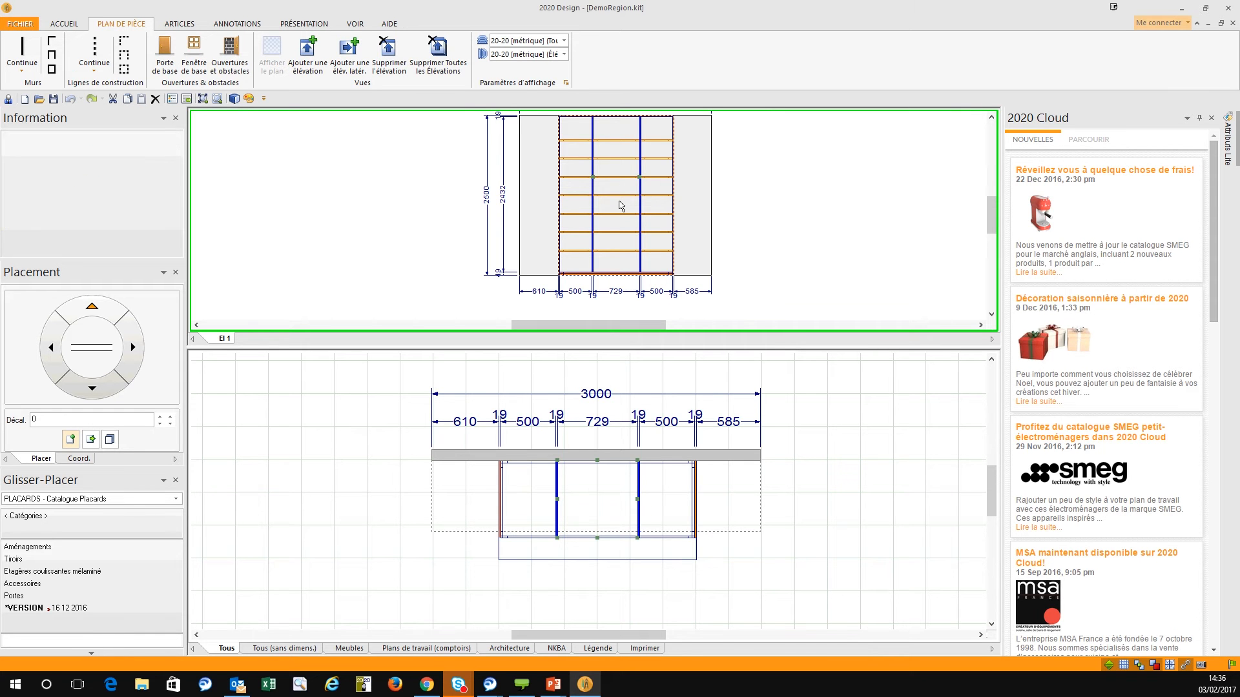
left_click(183, 25)
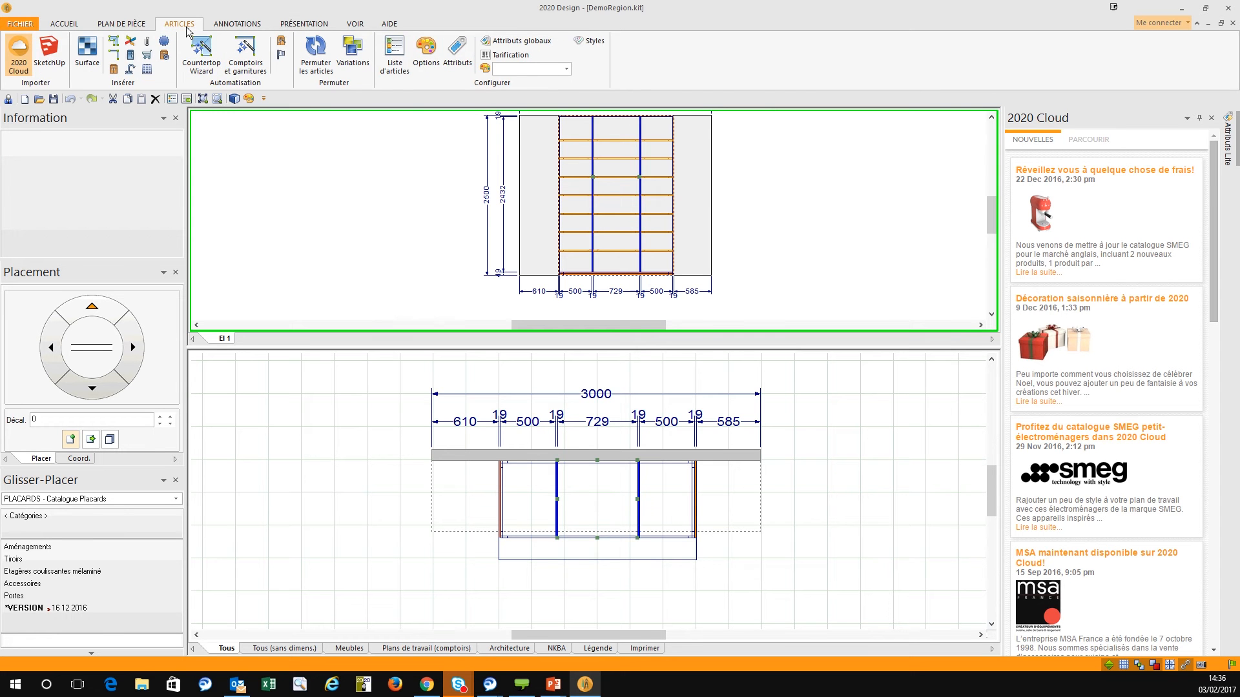
left_click(64, 24)
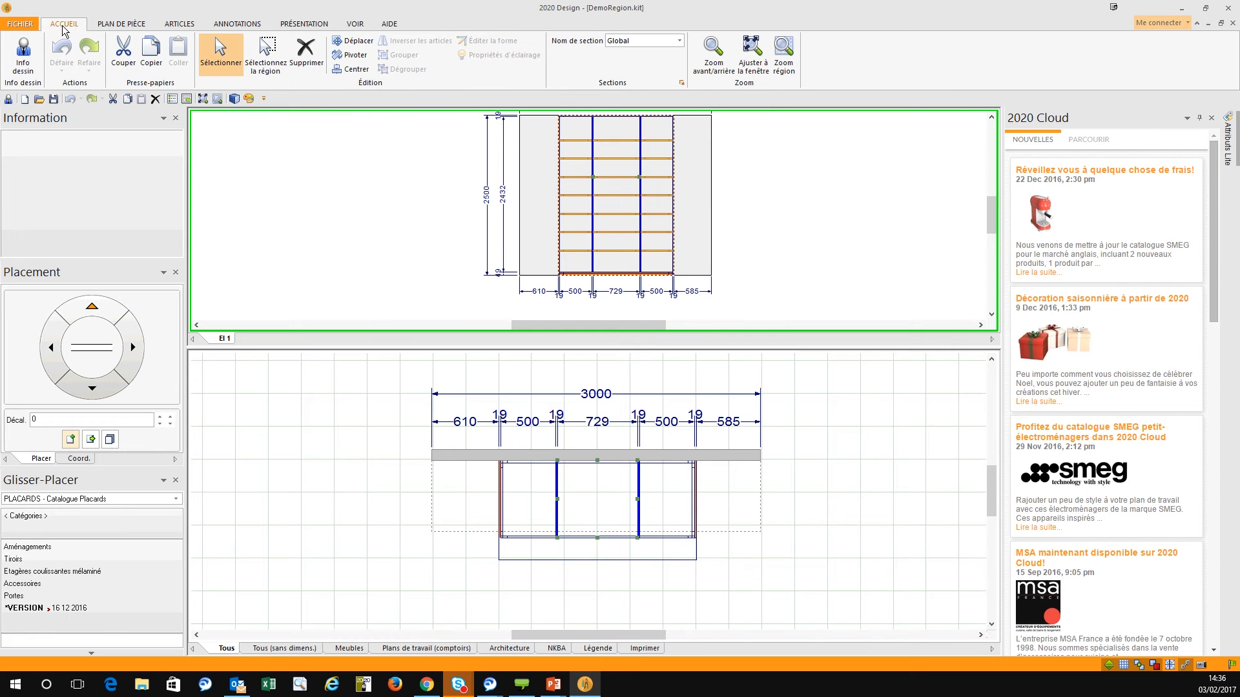
left_click(267, 52)
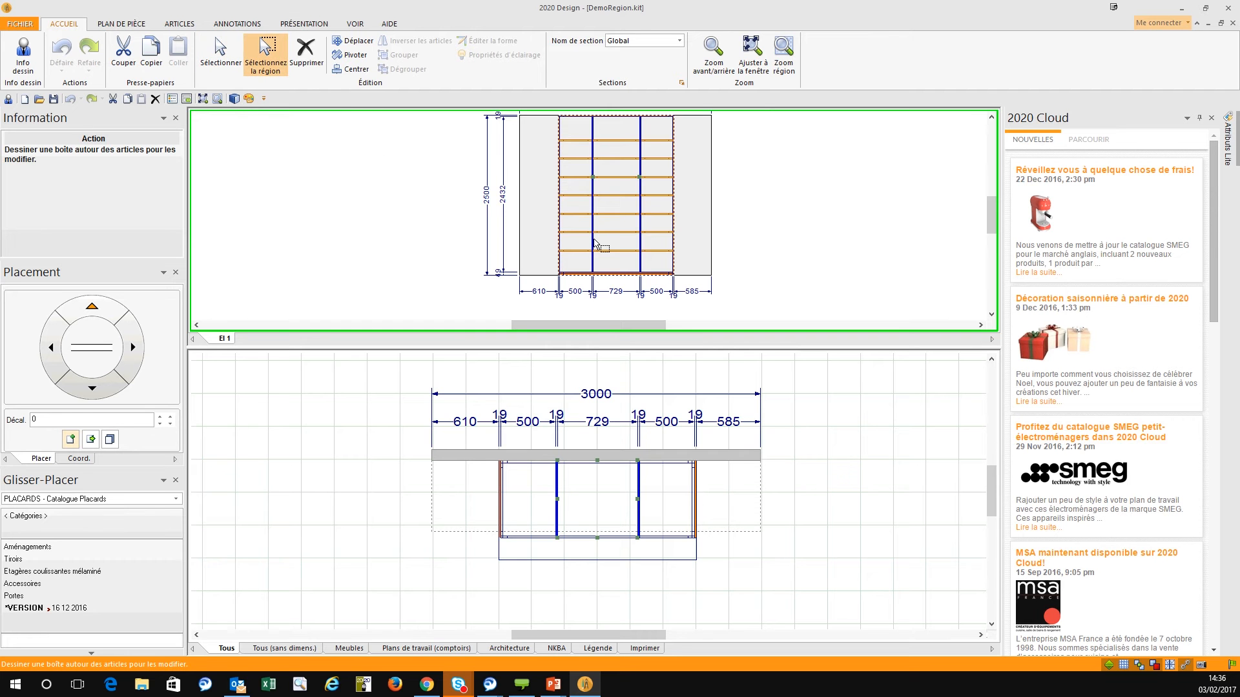
mouse_move(648, 241)
left_mouse_down()
mouse_move(583, 240)
mouse_move(585, 174)
left_mouse_up()
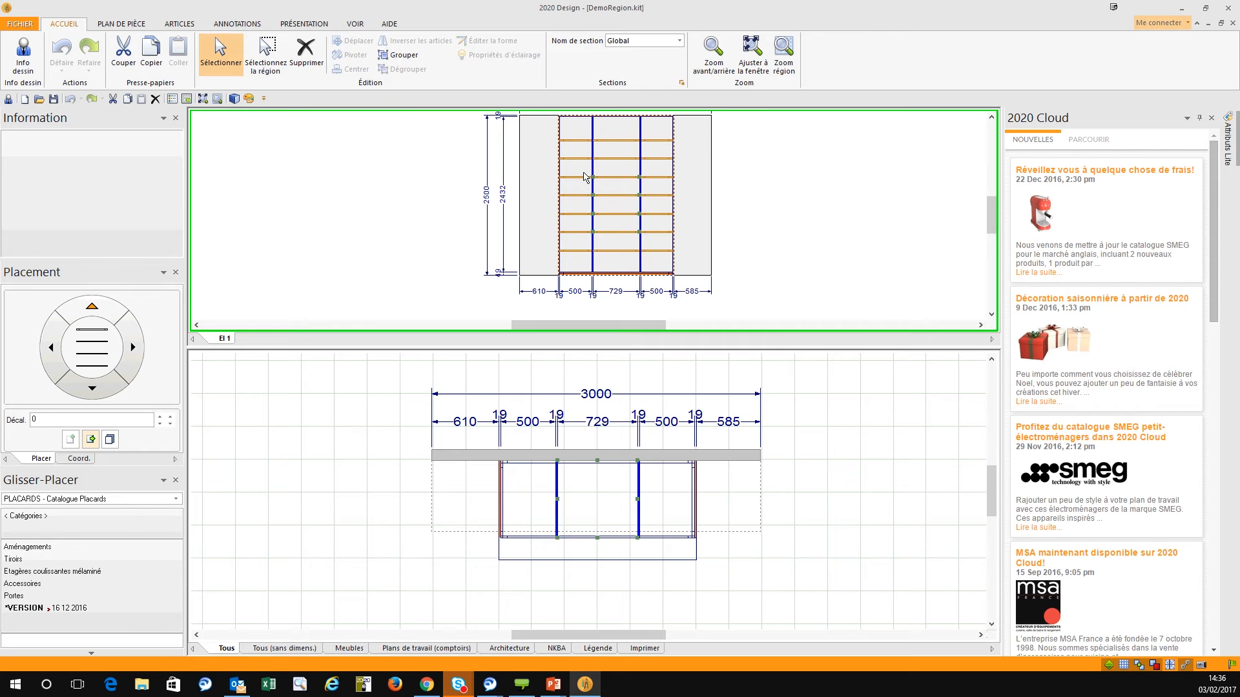
key("Delete")
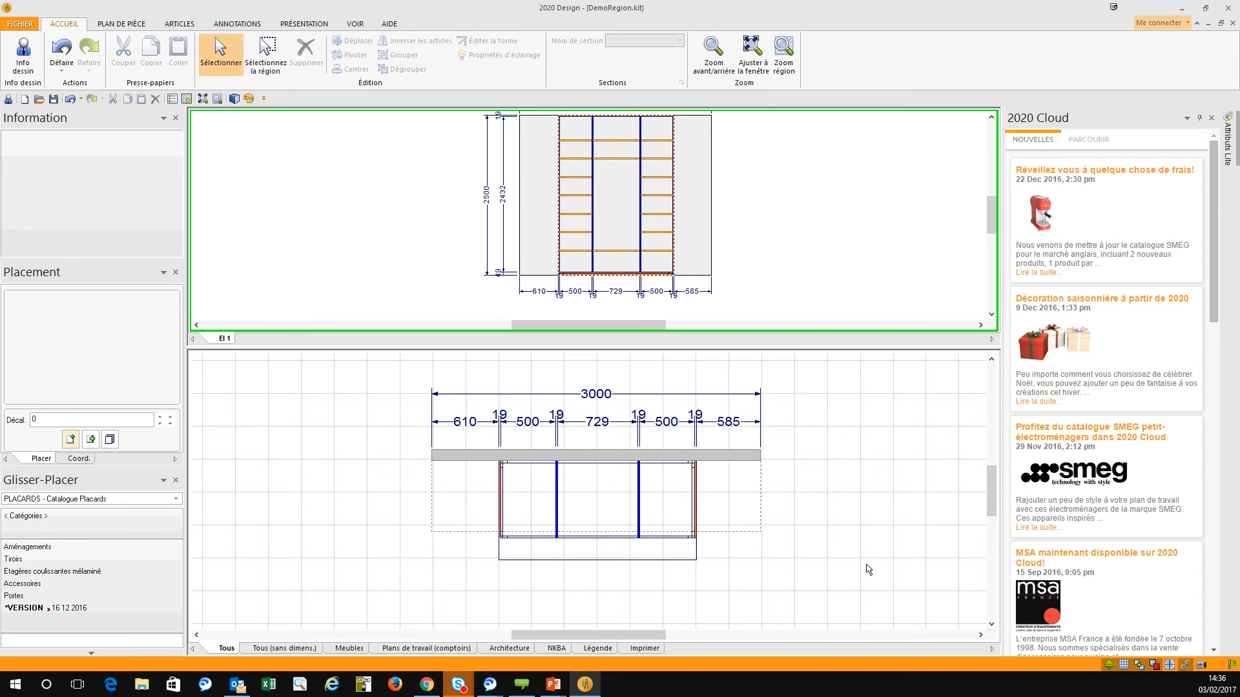
Open the 3D rendering of the wardrobe and set its display mode to Couleur avec bordures
left_click(234, 101)
left_click_drag(3, 3, 638, 3)
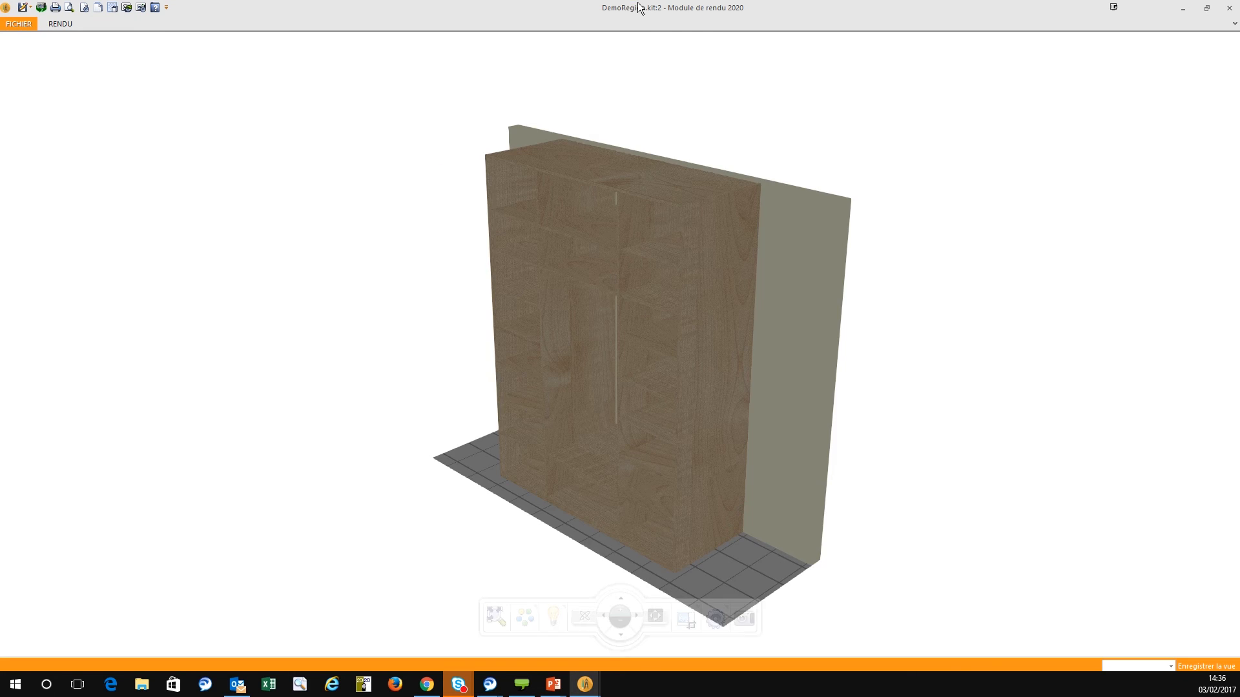
left_click(715, 618)
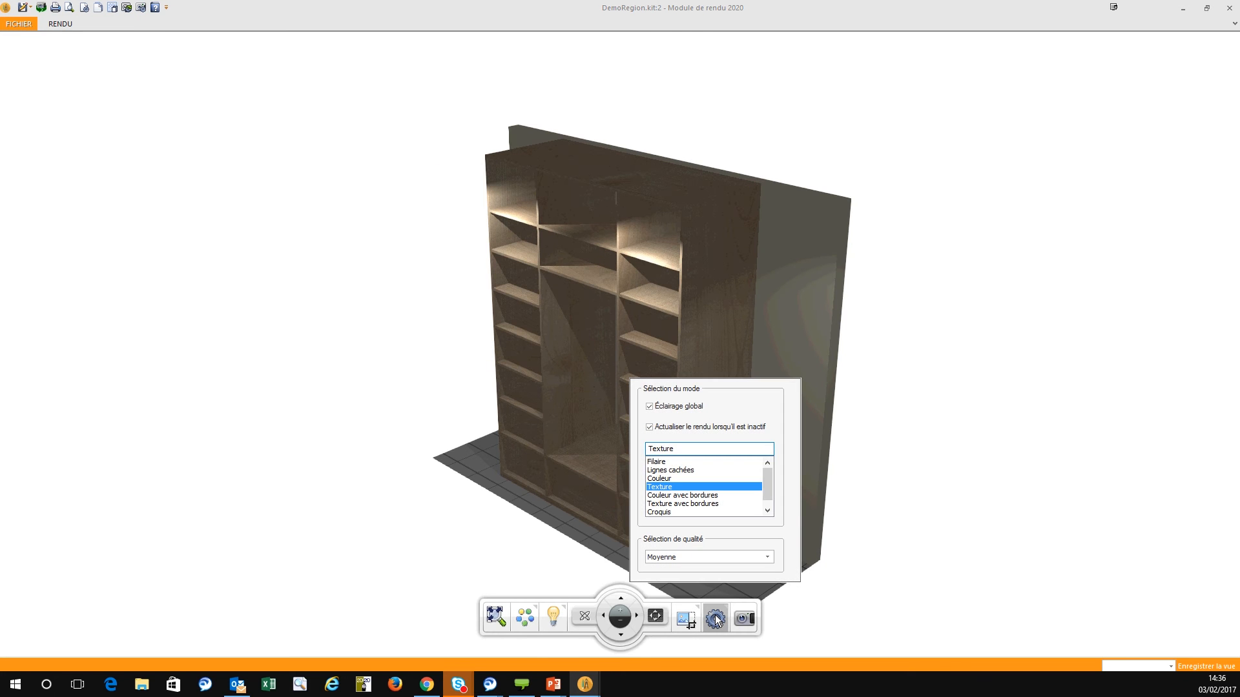
left_click(714, 495)
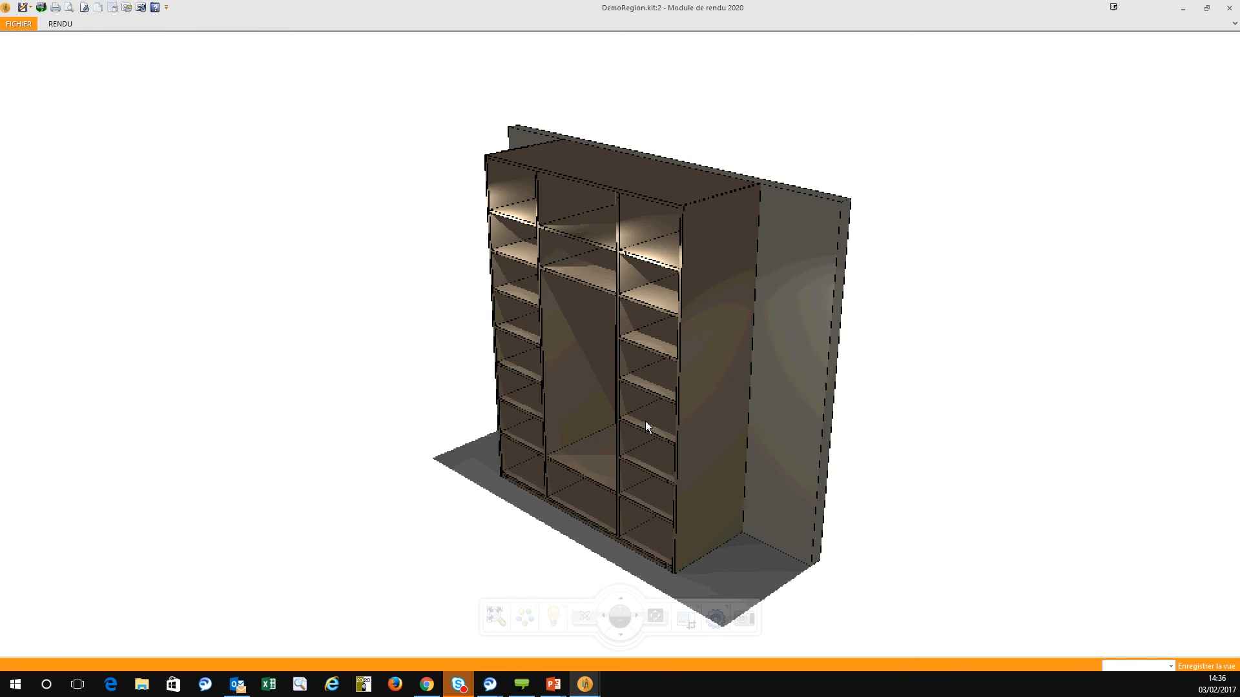
Delete the remaining low shelf of the central compartment in the 3D view, then return to the plan and elevation views
right_click(645, 421)
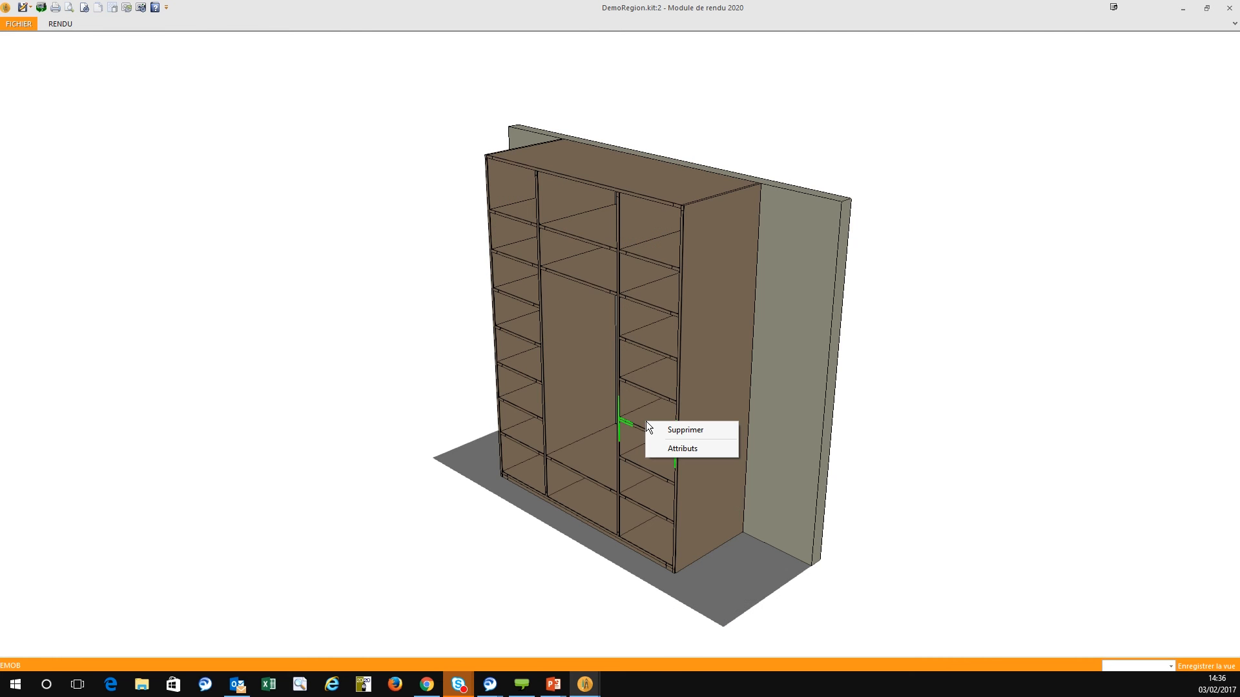
right_click(640, 383)
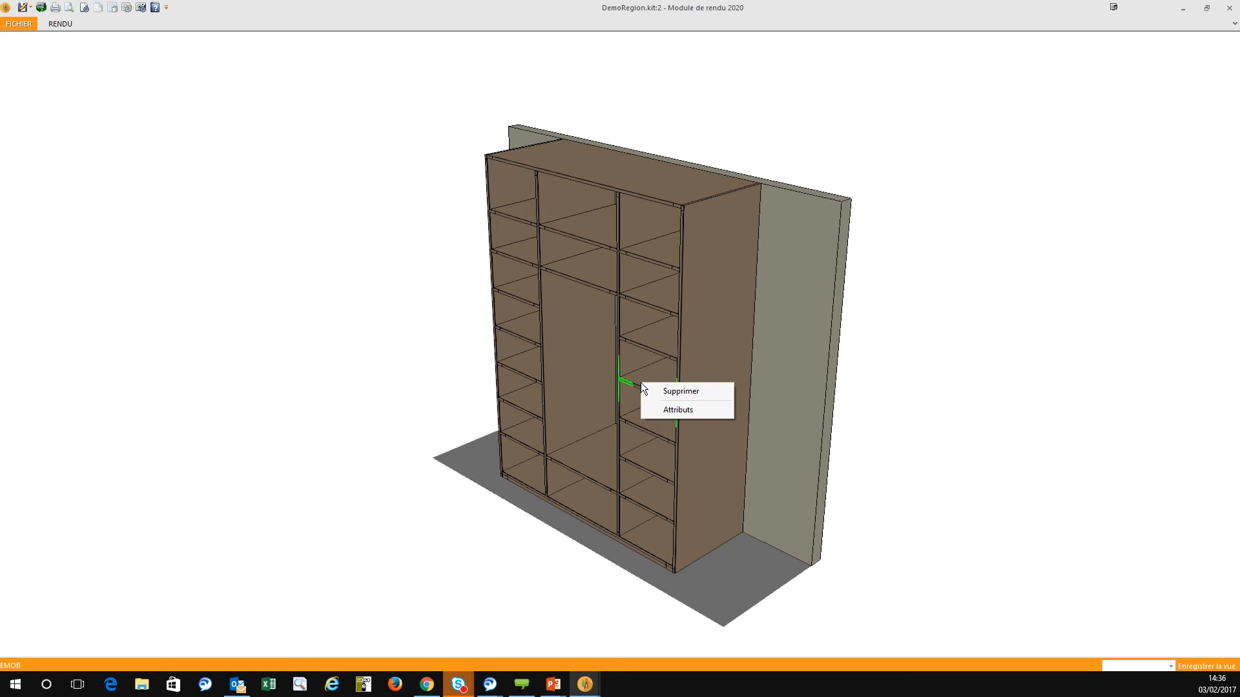
right_click(651, 345)
right_click(547, 311)
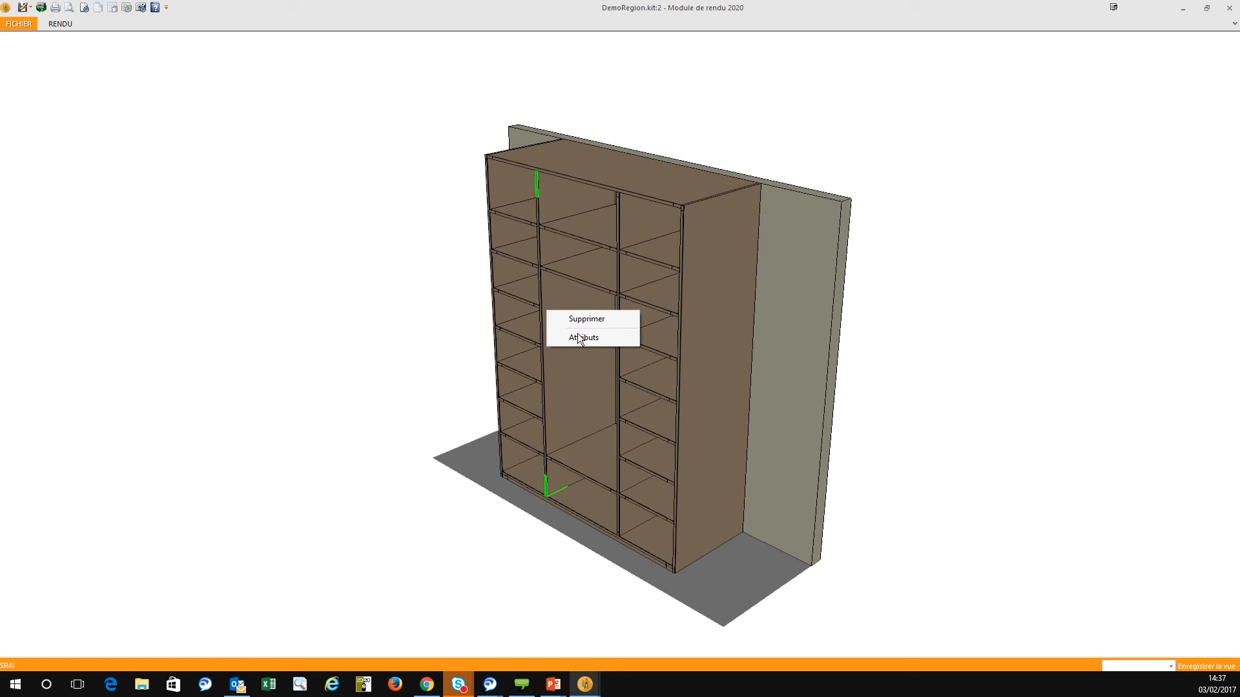
right_click(584, 463)
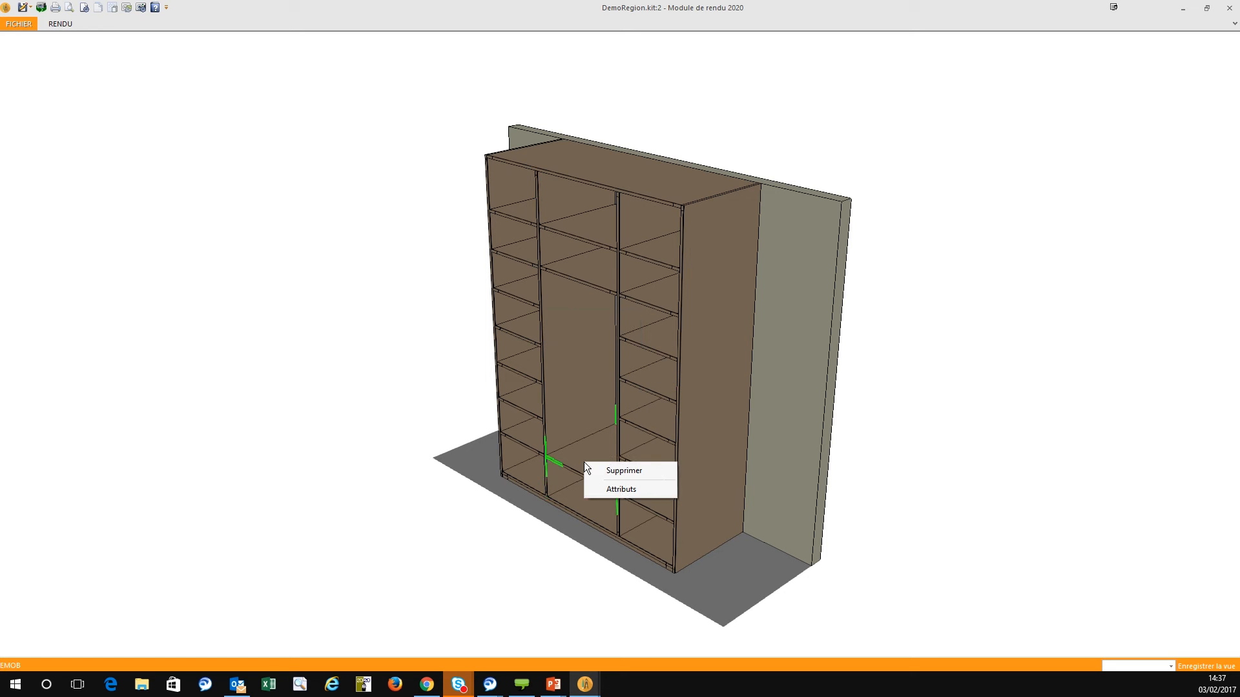
left_click(617, 470)
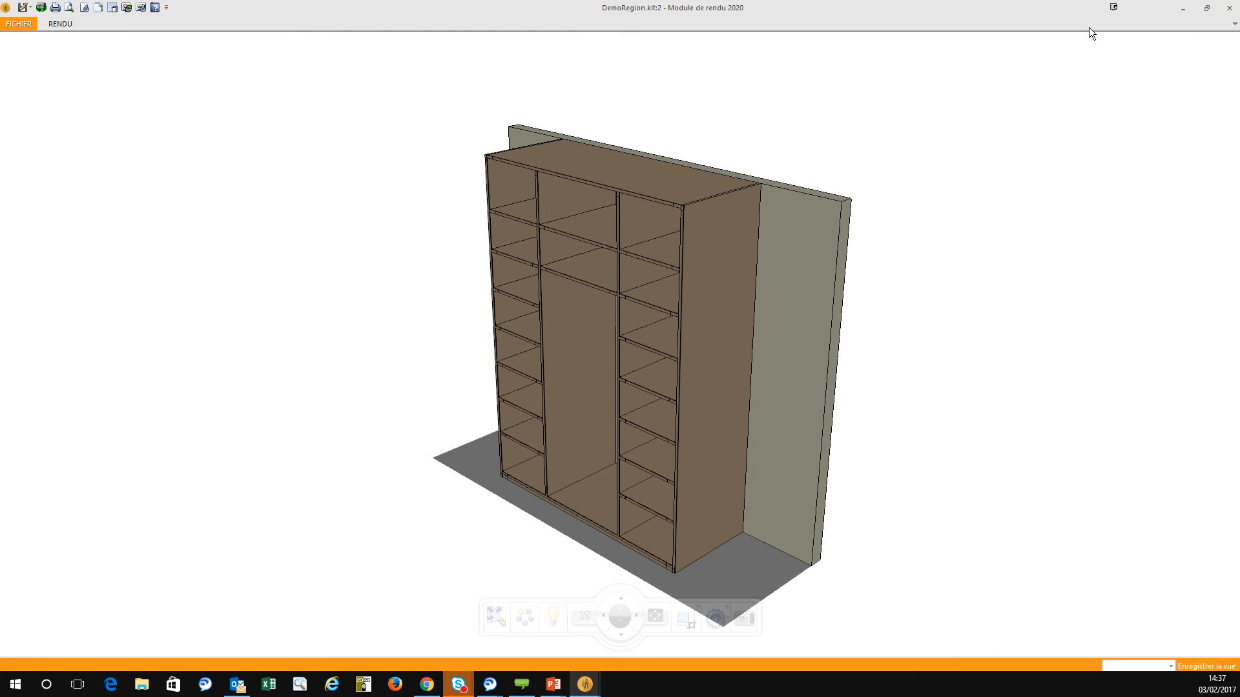
left_click(1188, 9)
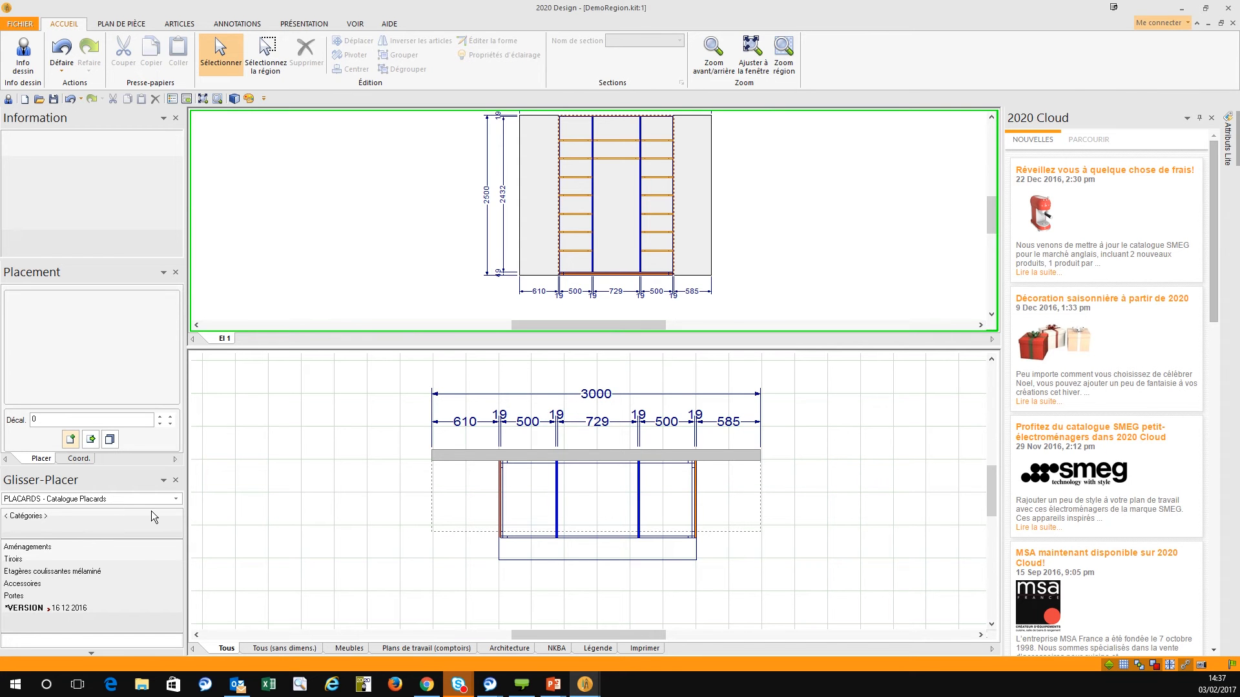
Insert a made-to-measure drawer TIRSM from the Tiroirs category in the base of the left compartment, accepting its default attributes
double_click(46, 560)
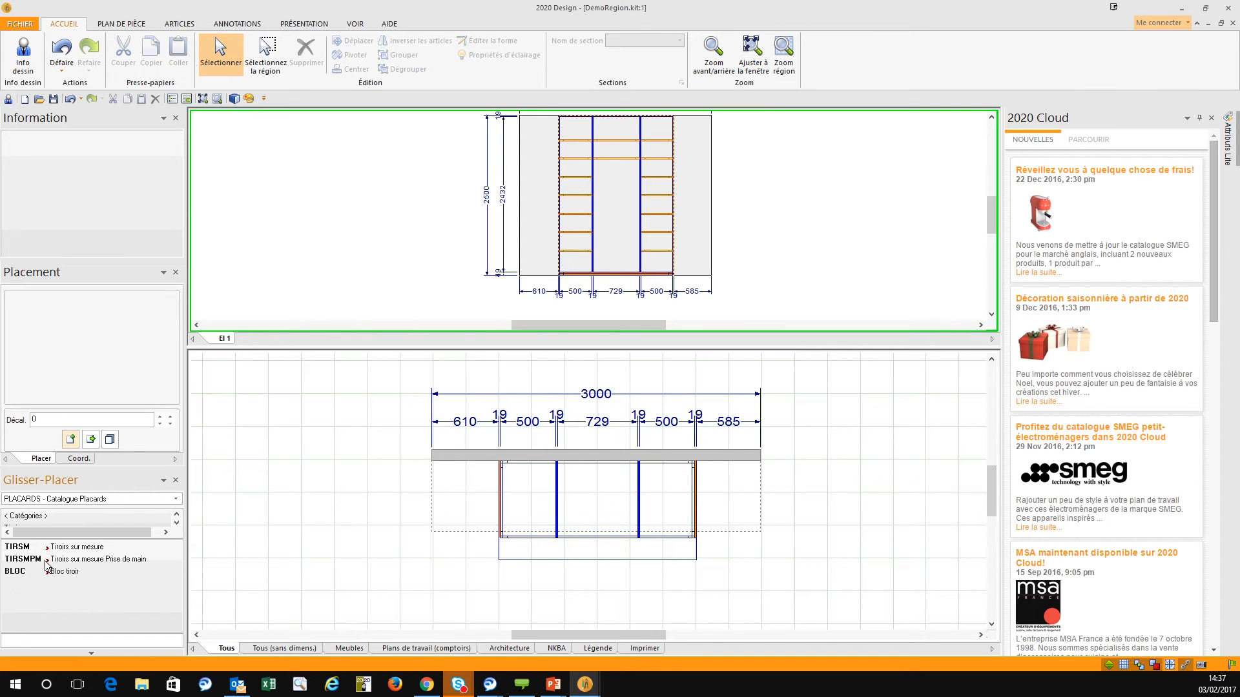
left_click_drag(74, 552, 579, 274)
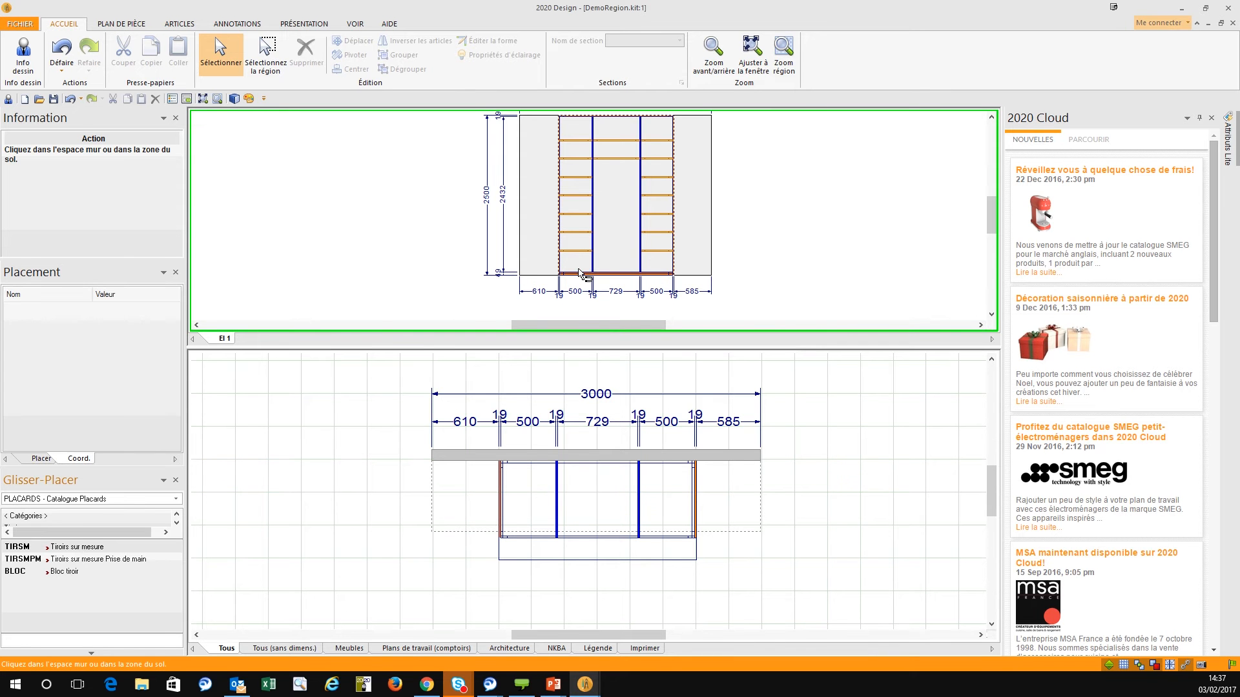
left_click(579, 273)
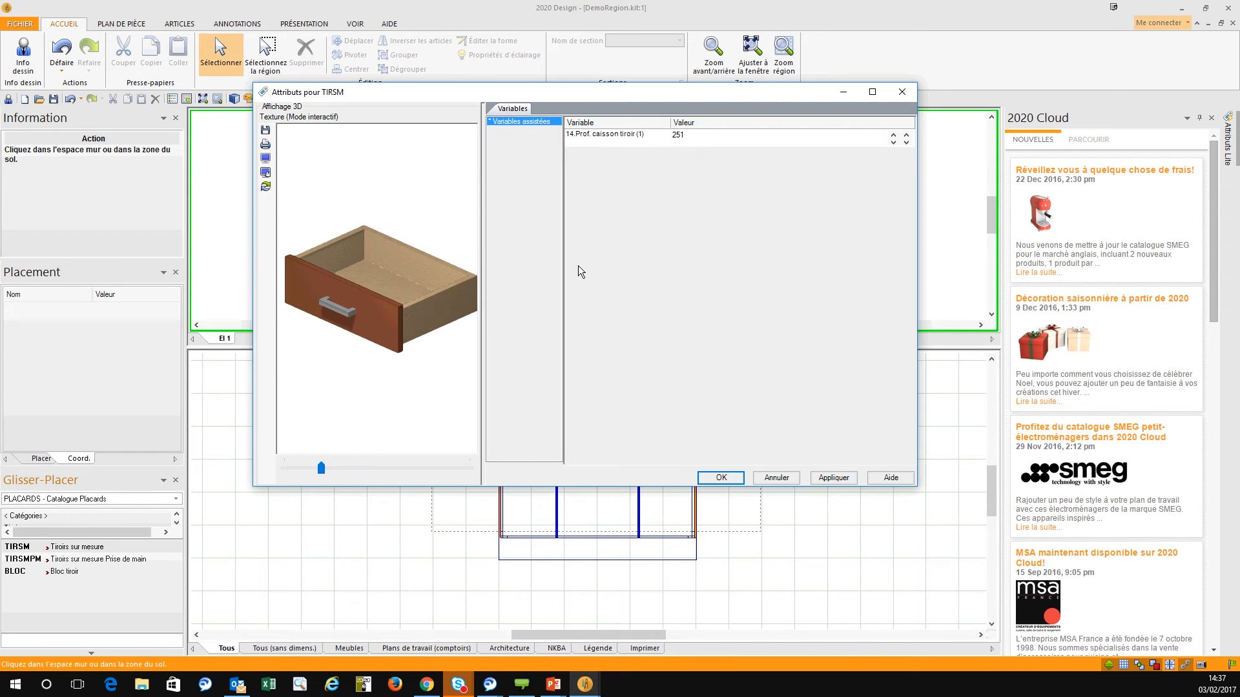
left_click(719, 477)
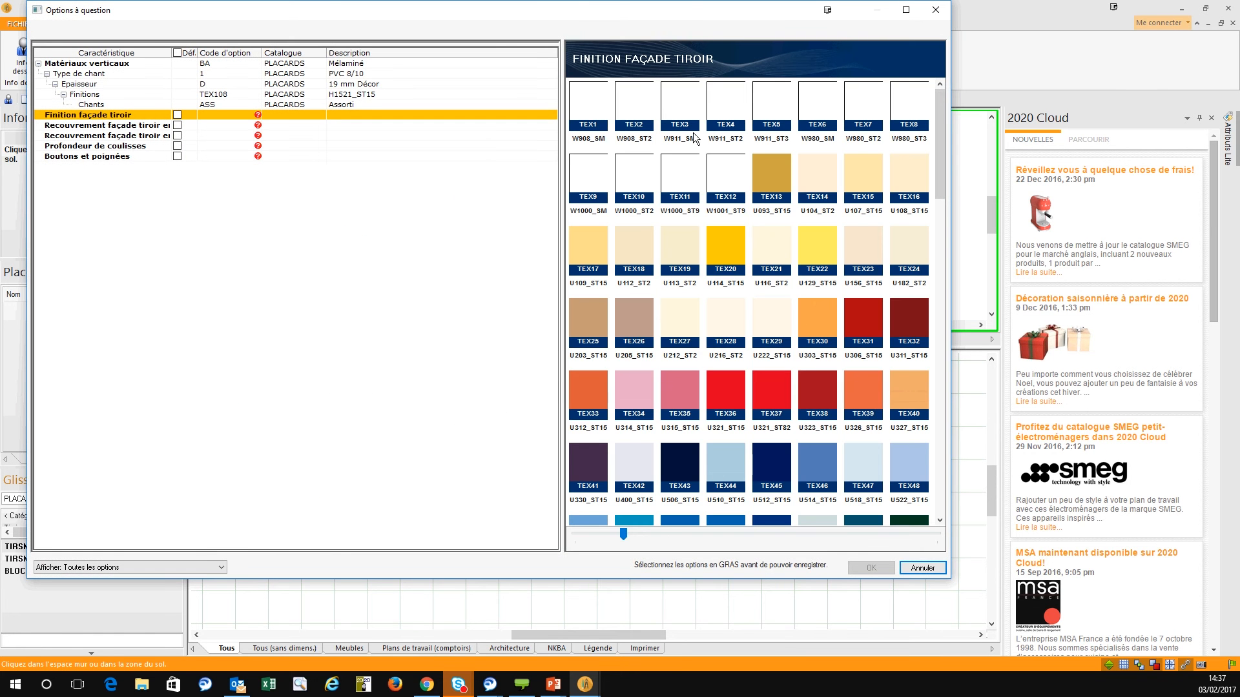
Set the drawer's façade finish to TEX97 (H1277_ST9) with matching edging (ASS Assorti)
left_click_drag(941, 185, 943, 304)
left_click(594, 487)
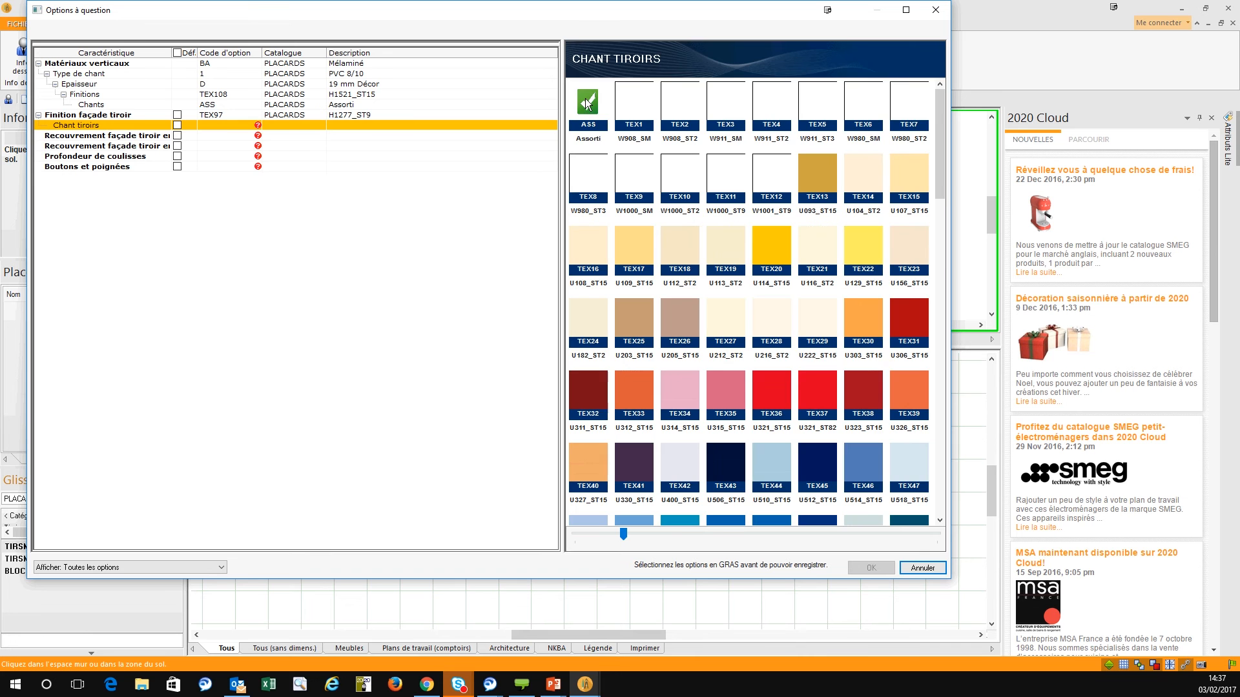
left_click(585, 102)
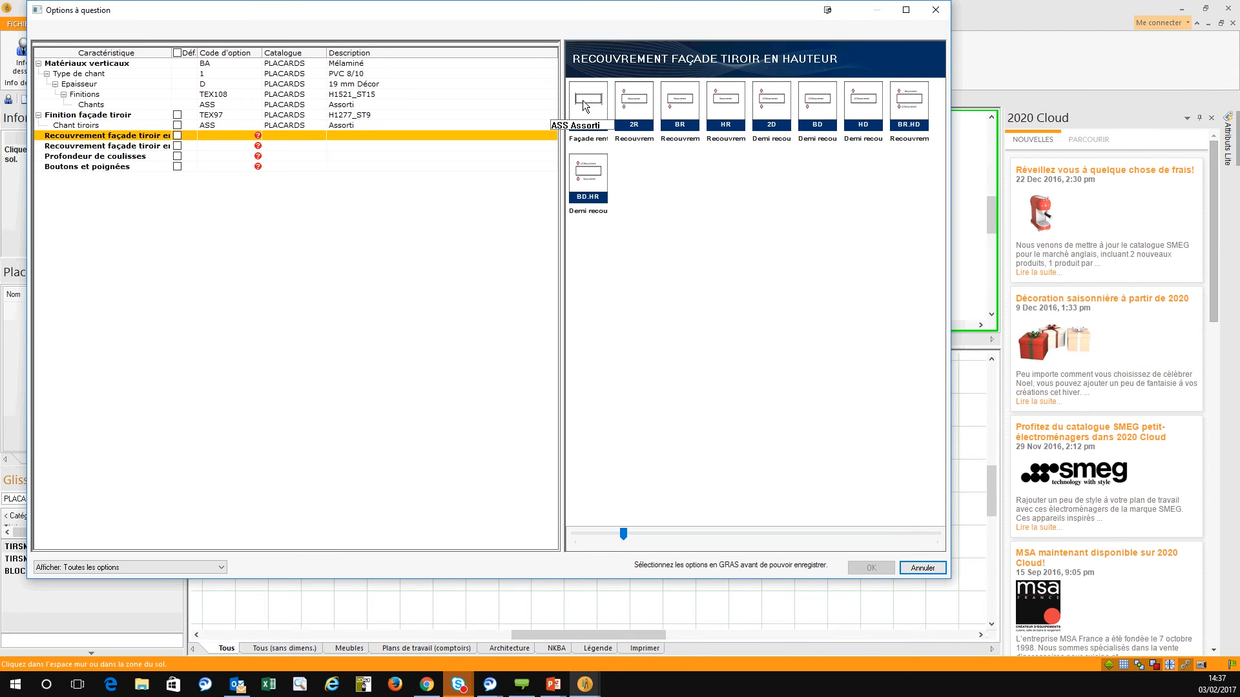
Make the drawer façade inset (REN Façade rentrante) in both height and width, and set the slide depth to 400 mm
scroll(621, 537, "up", 5)
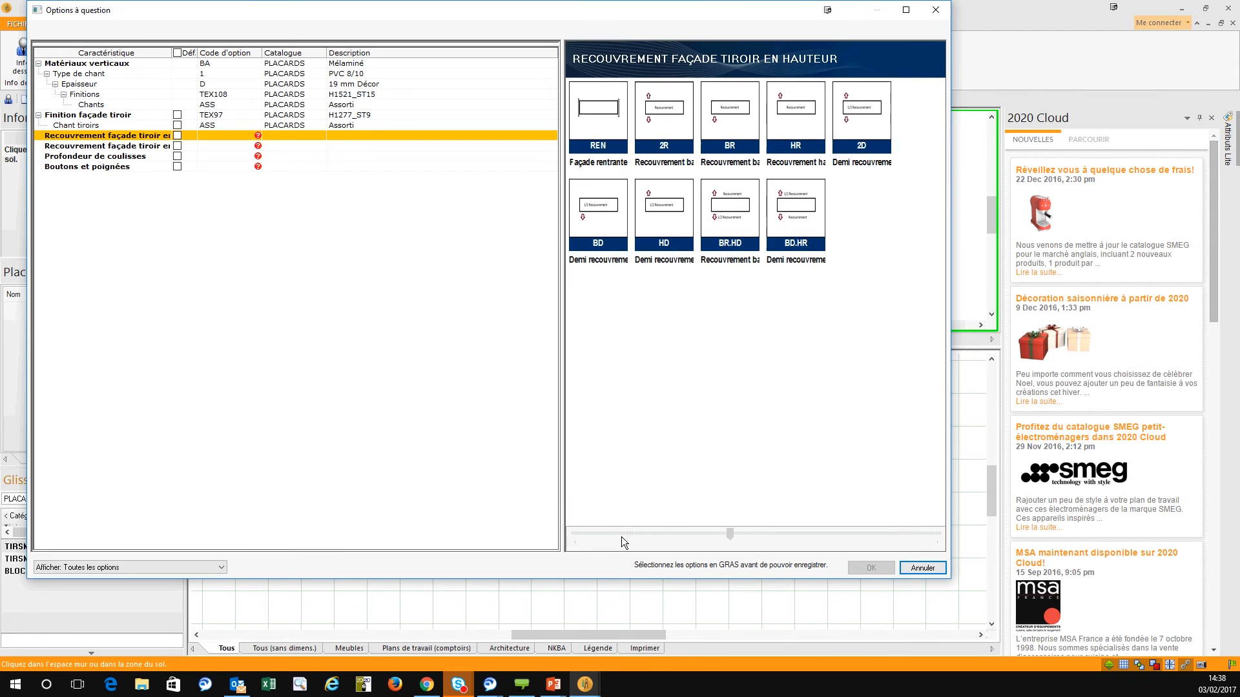
scroll(621, 537, "up", 2)
left_click(598, 130)
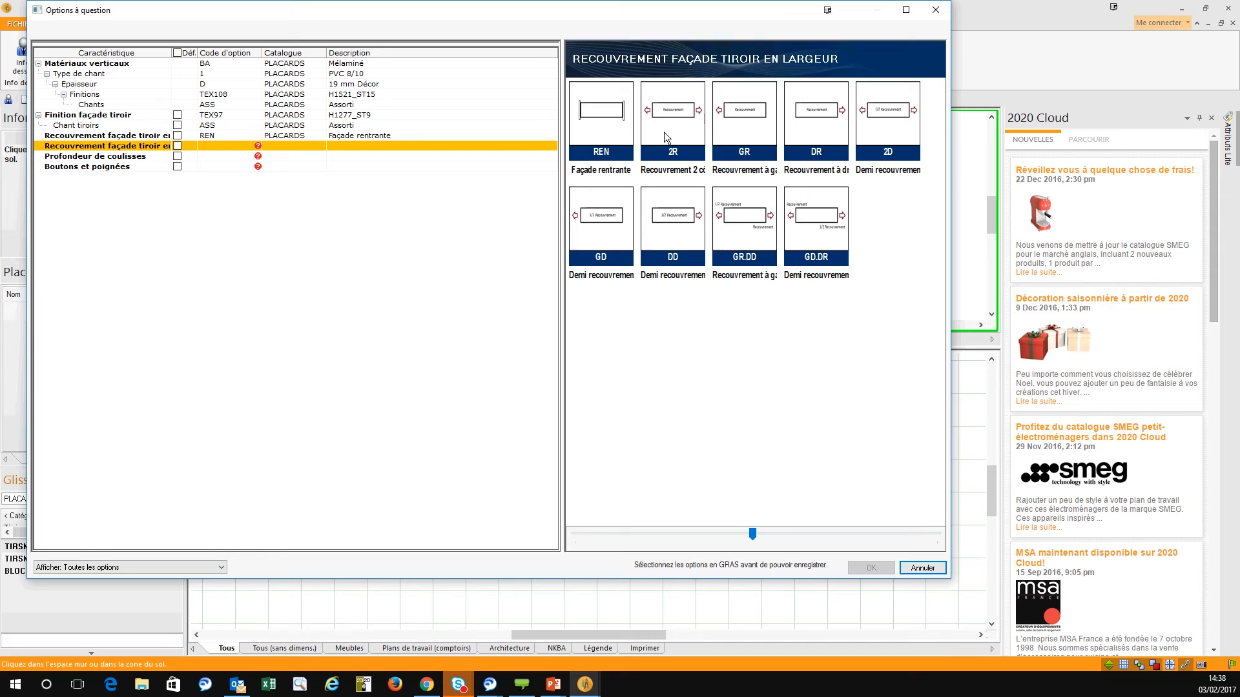
left_click(615, 120)
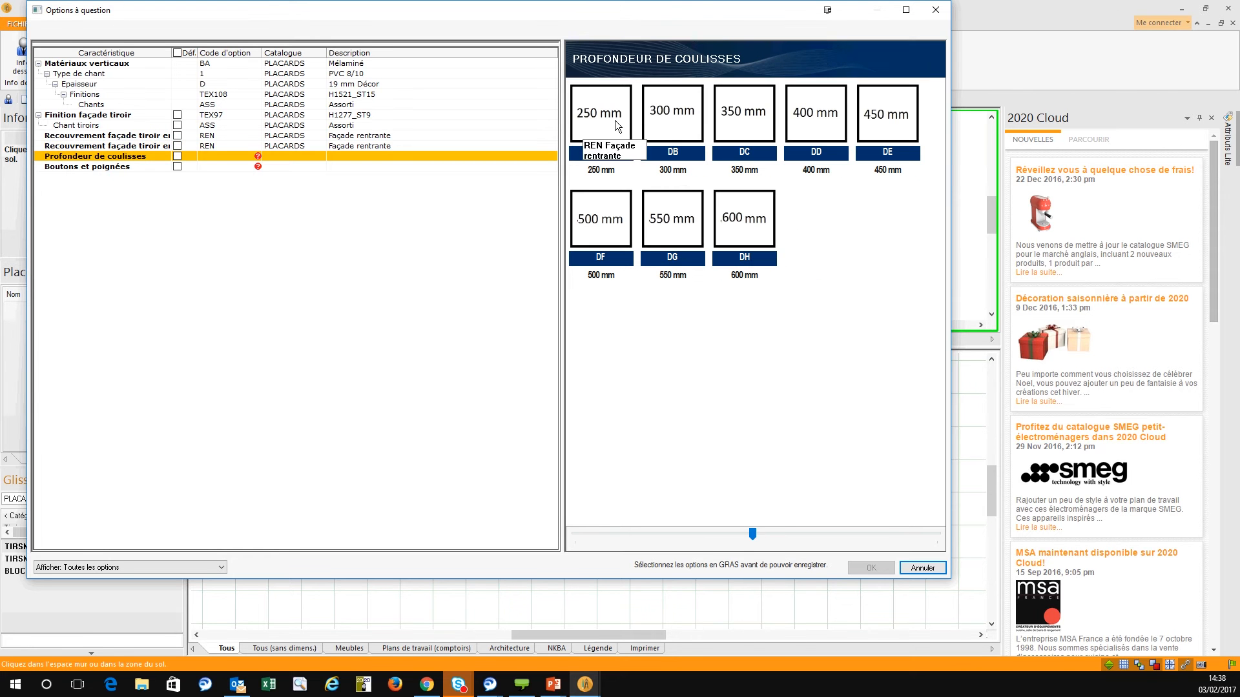
left_click(825, 120)
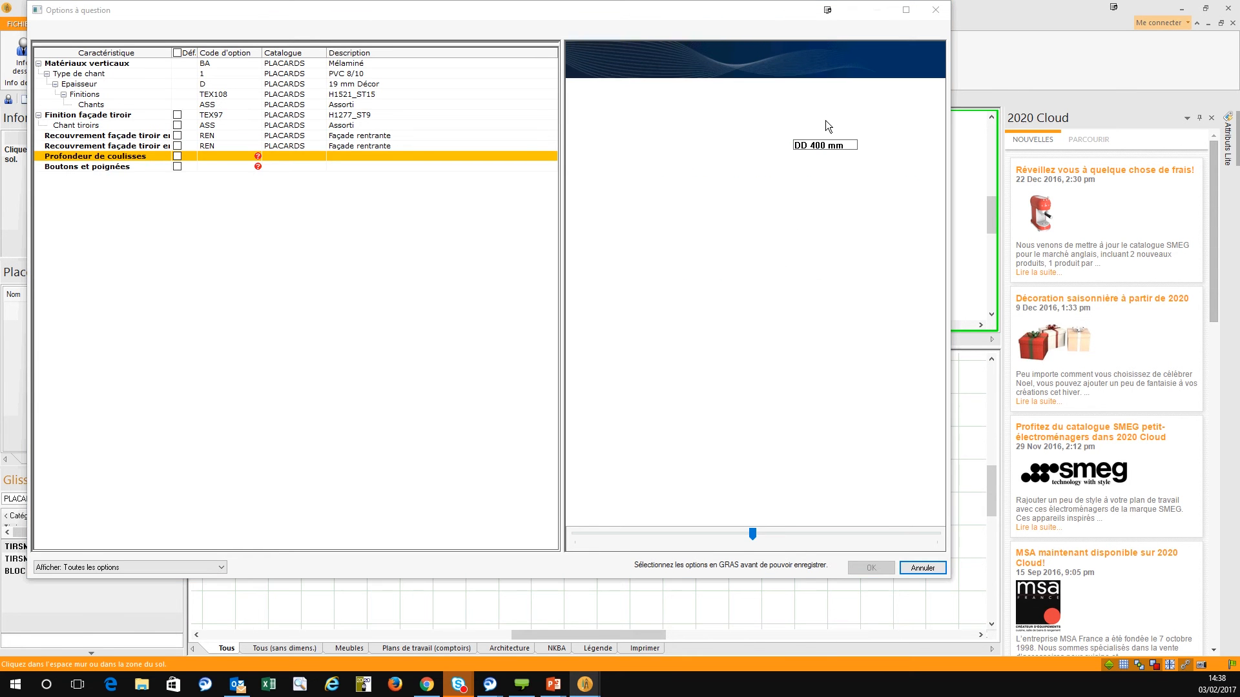
Choose a handle for the drawer and place it on the bottom panel of the left compartment
left_click(886, 130)
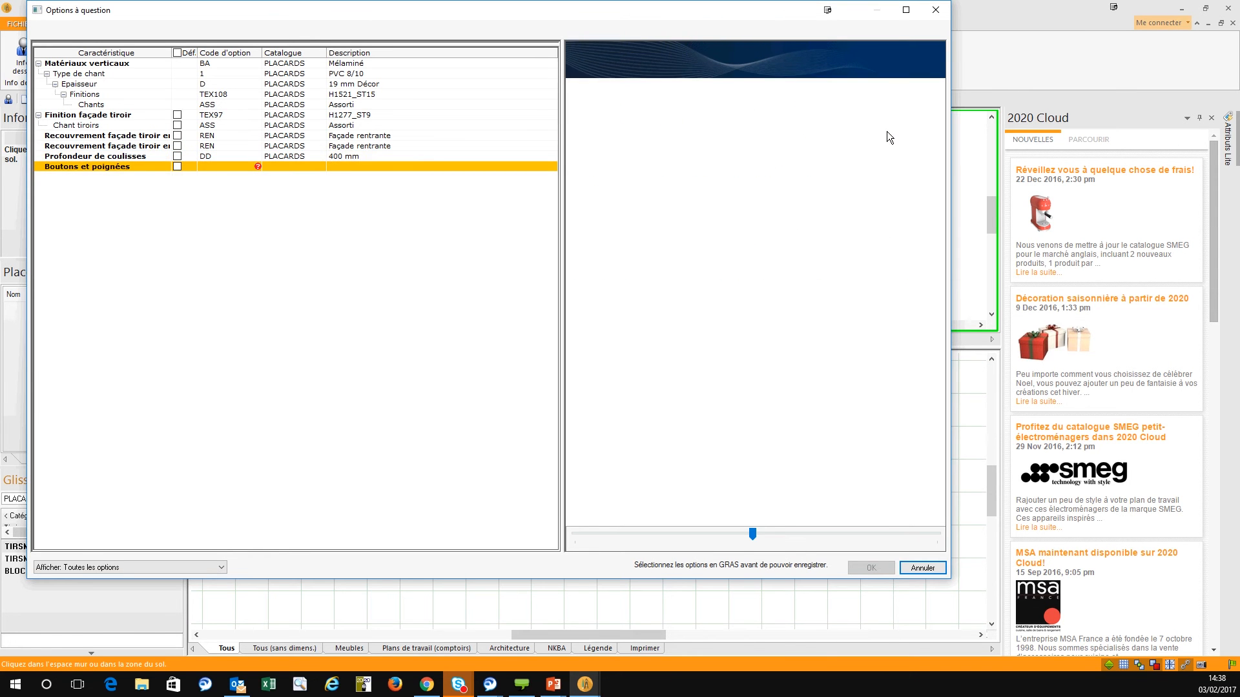
left_click(871, 567)
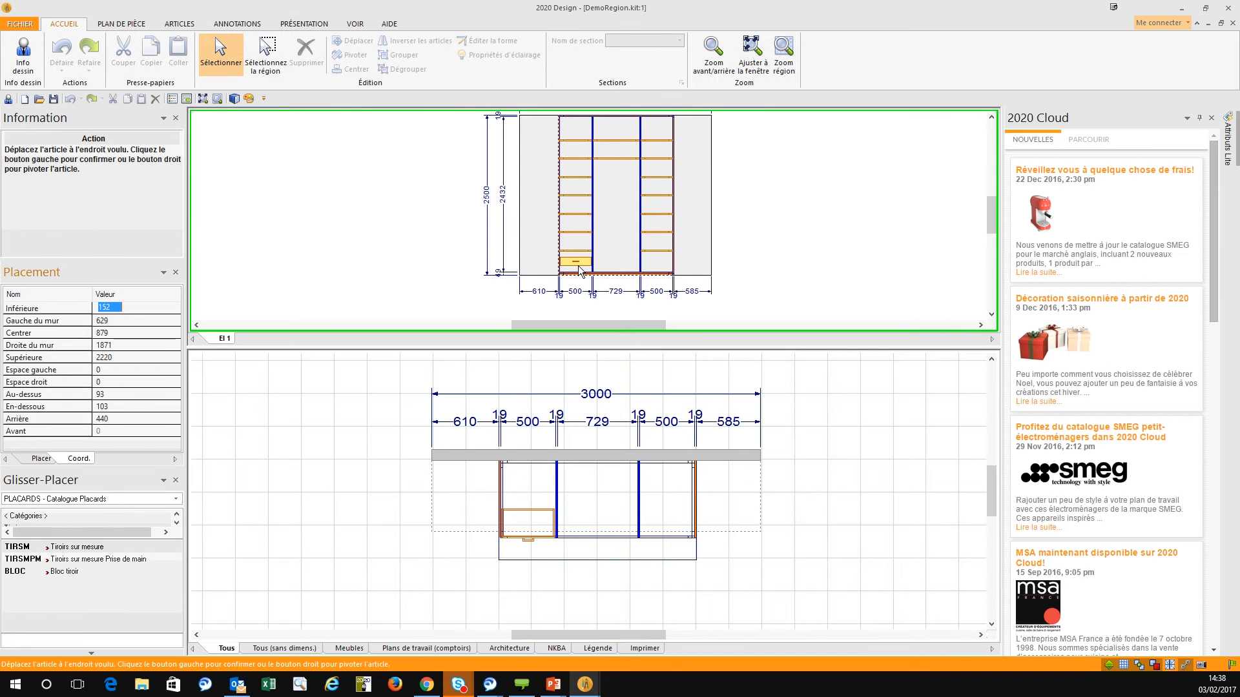
left_click(581, 268)
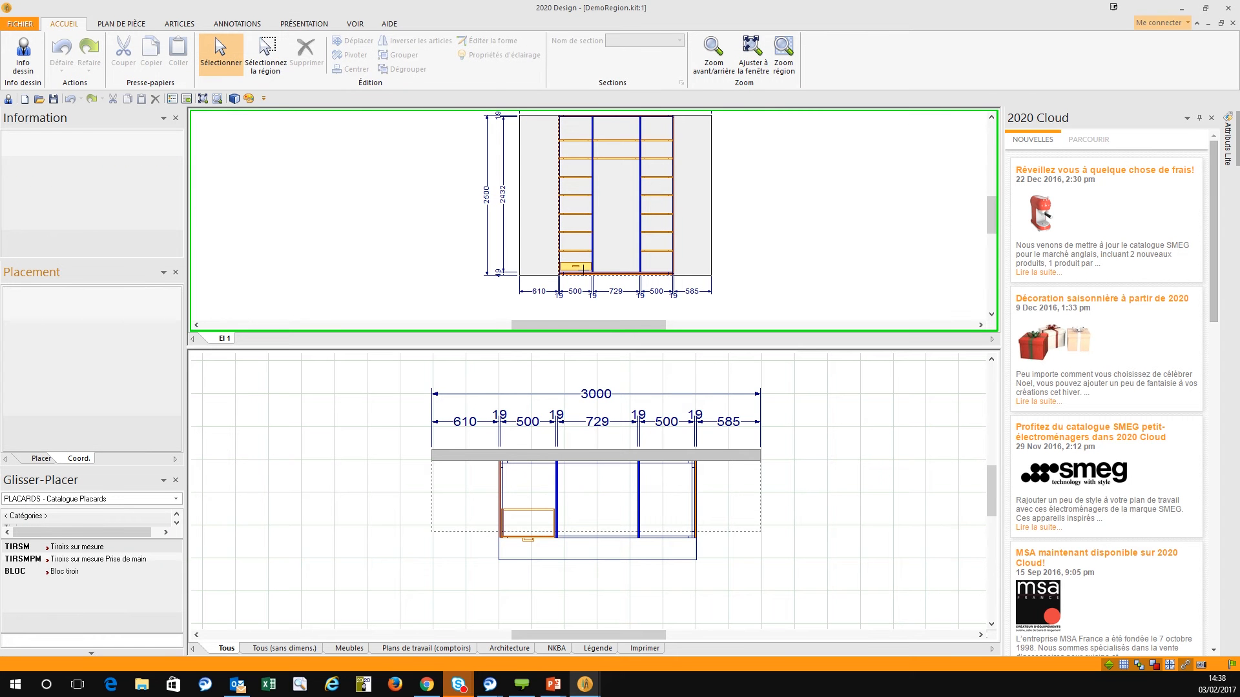
left_click(584, 268)
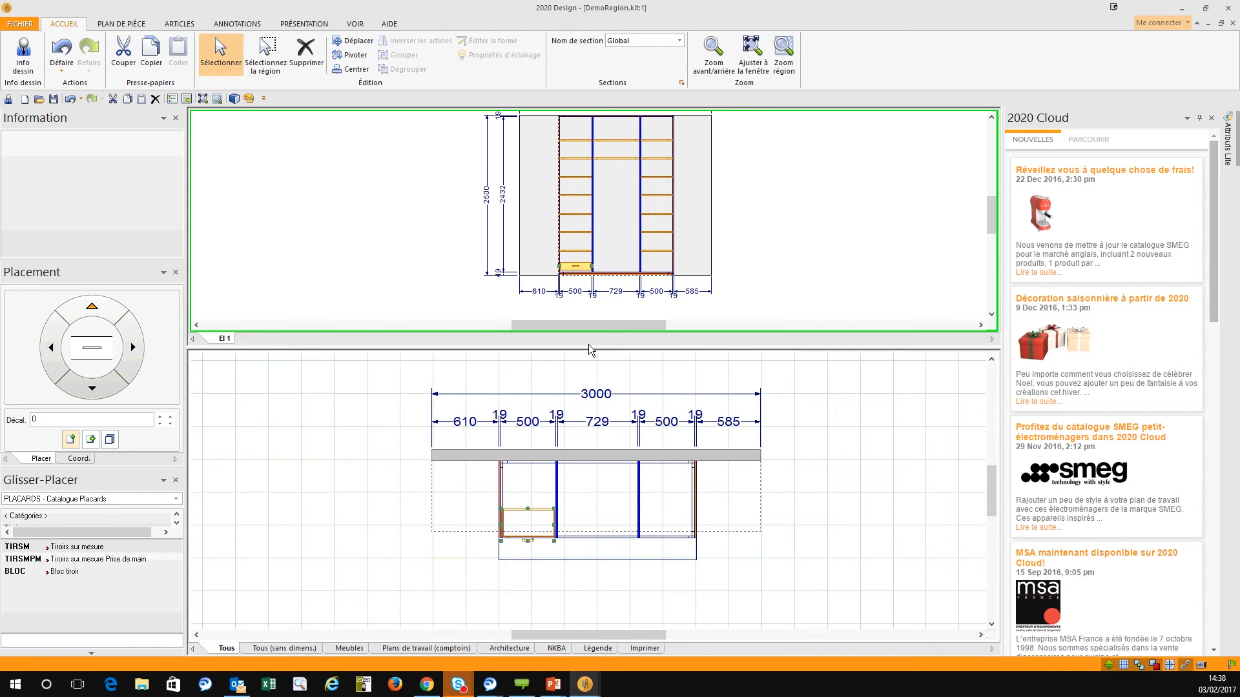
Insert a second TIRSM drawer in the left compartment above the first one, accepting its default attributes
left_click(65, 579)
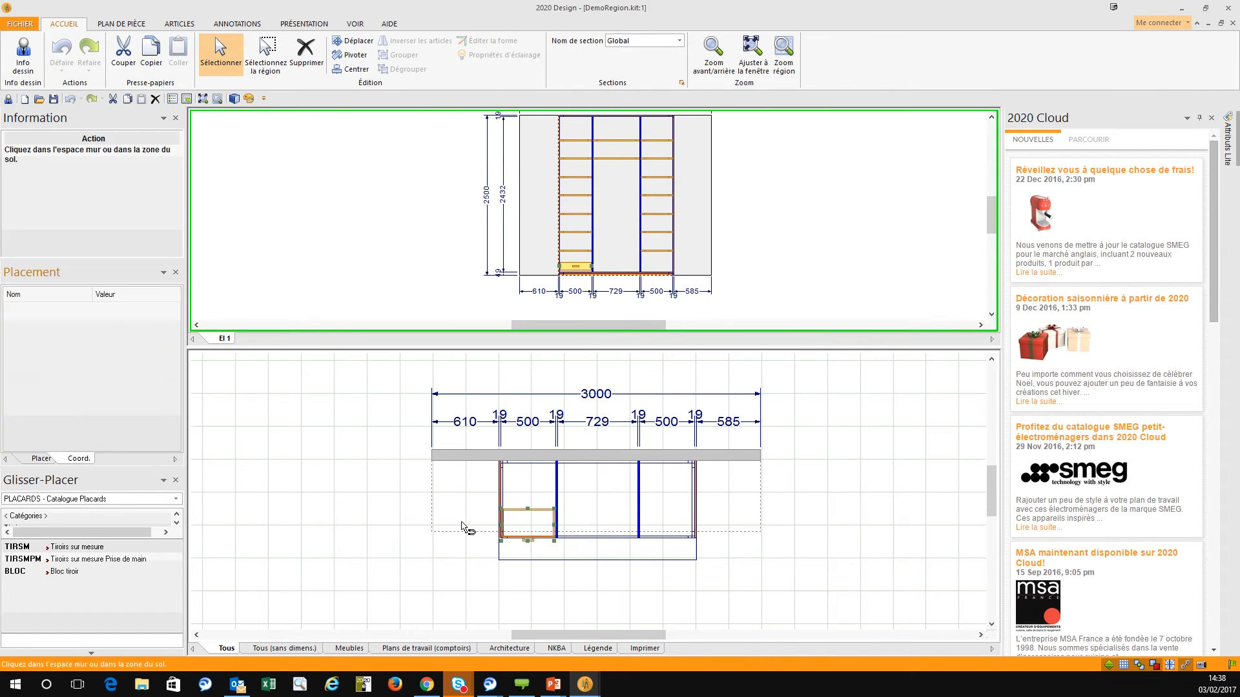
left_click(575, 261)
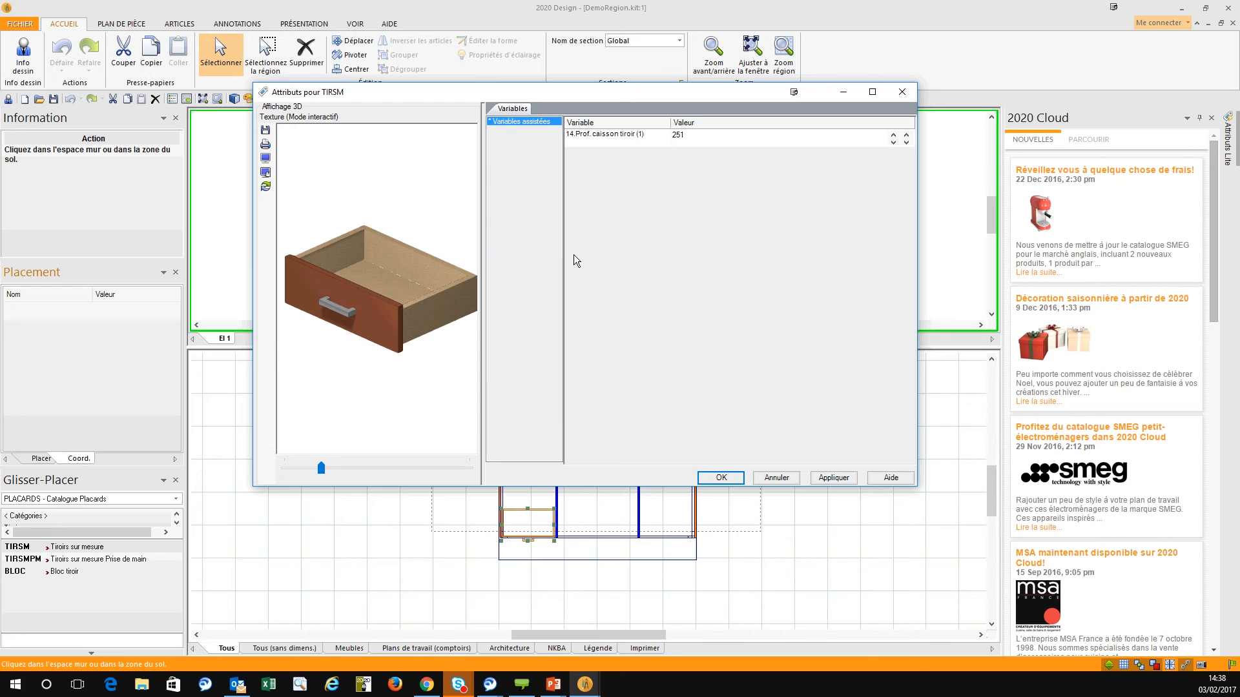
left_click(730, 475)
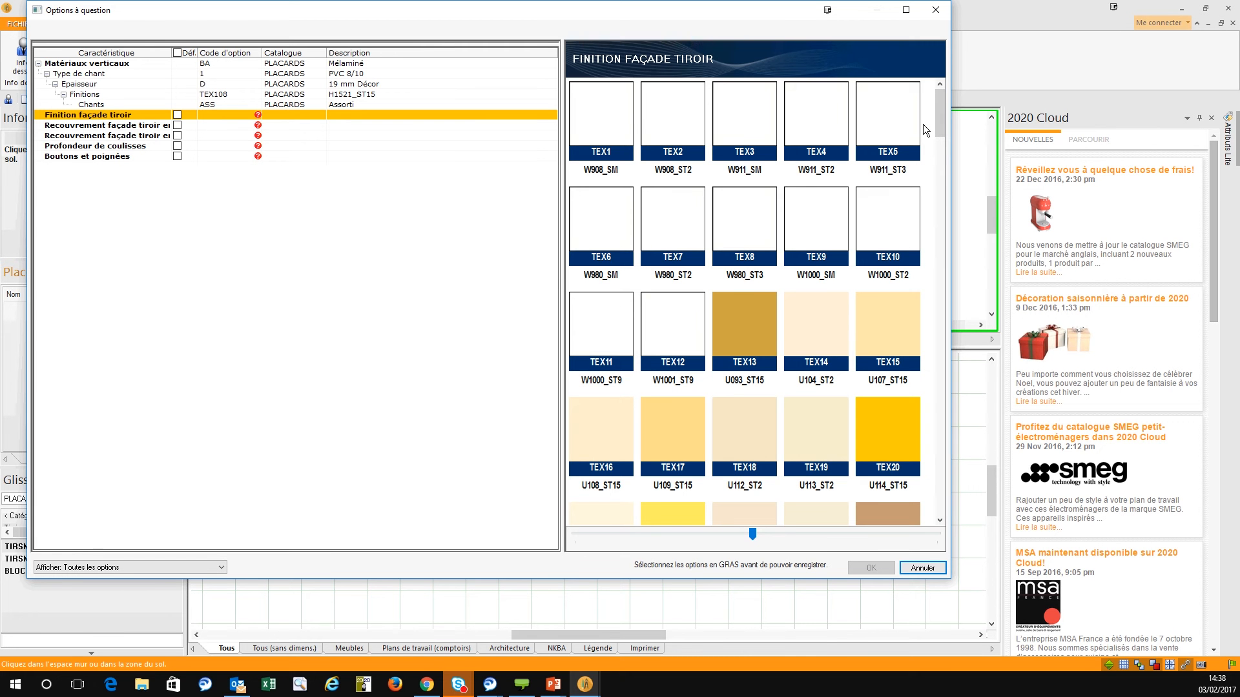
Set the new drawer's façade finish to TEX96 (H1232_ST9) with matching edging (ASS Assorti)
scroll(942, 153, "down", 15)
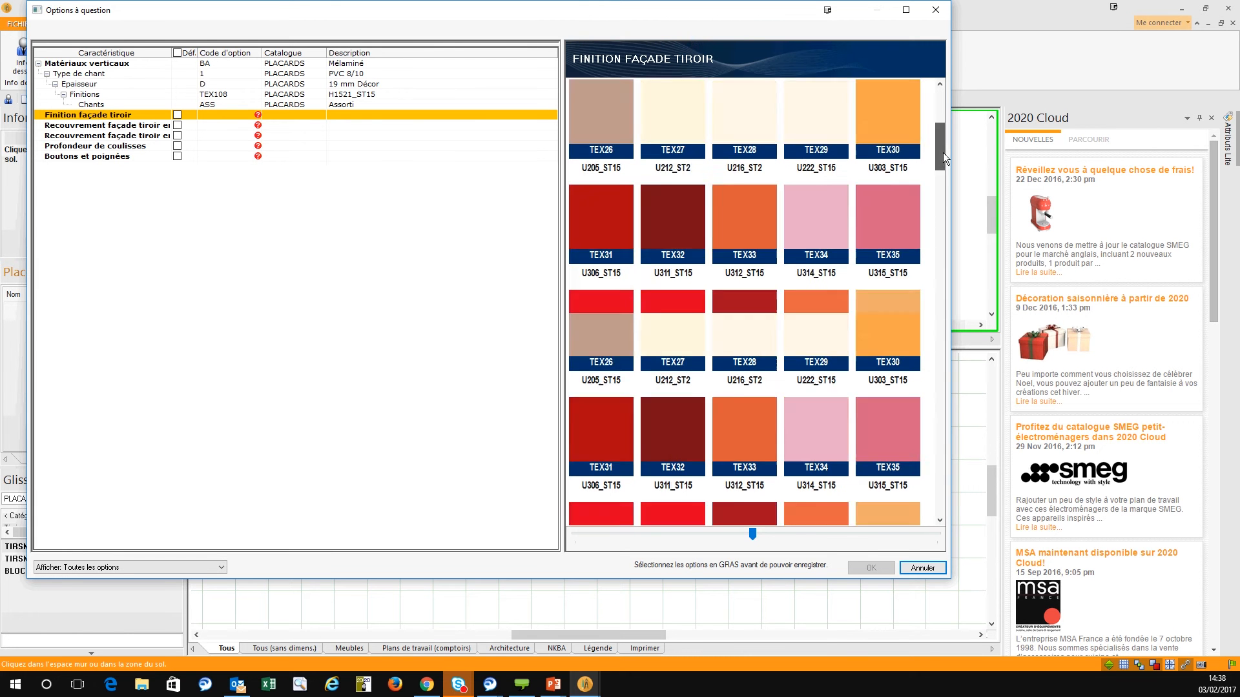
scroll(924, 251, "down", 3)
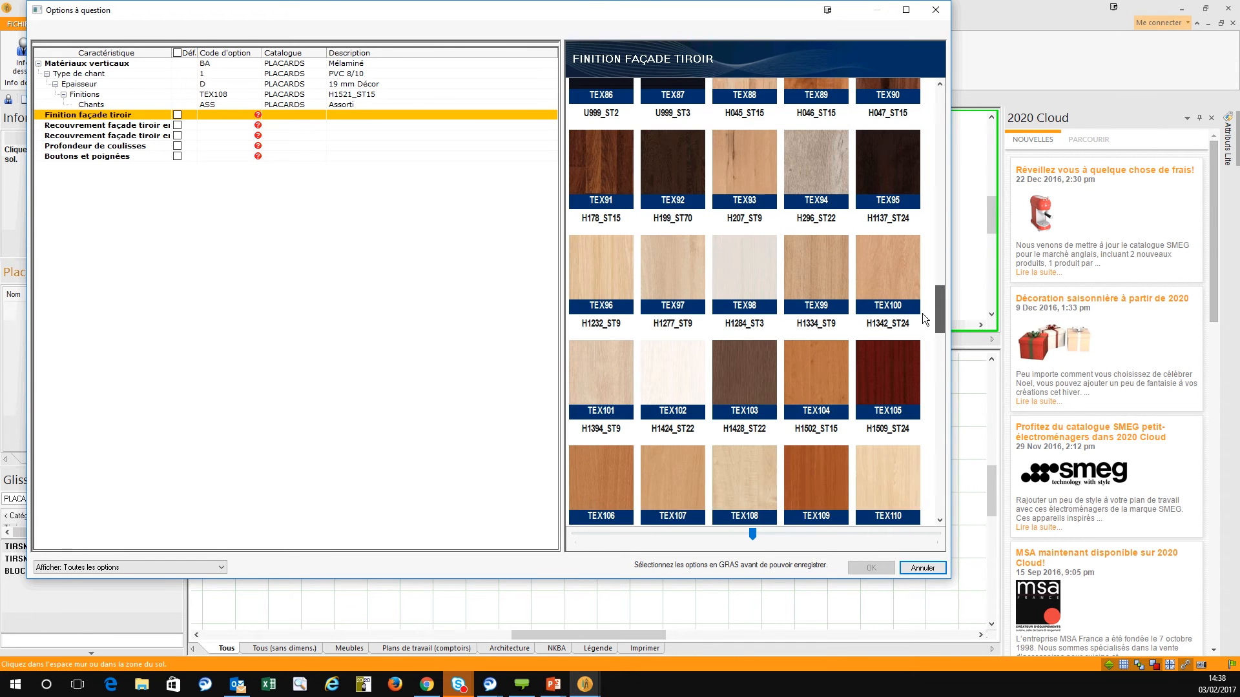
left_click(581, 261)
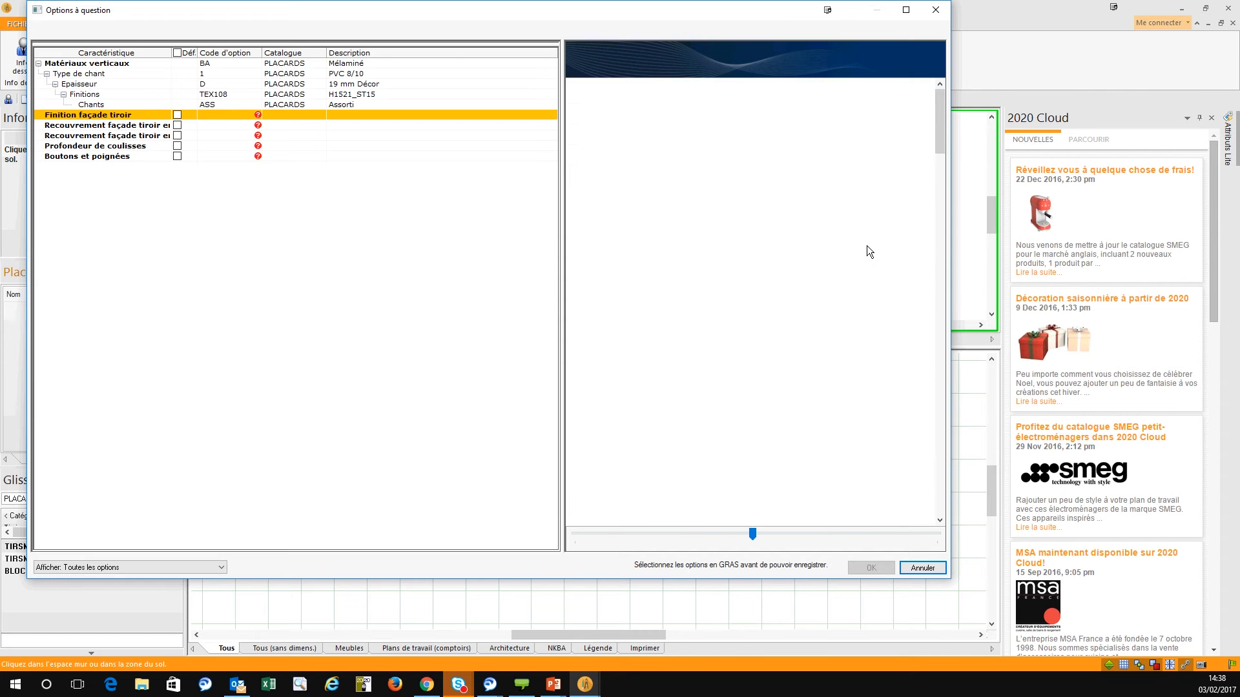
left_click(613, 122)
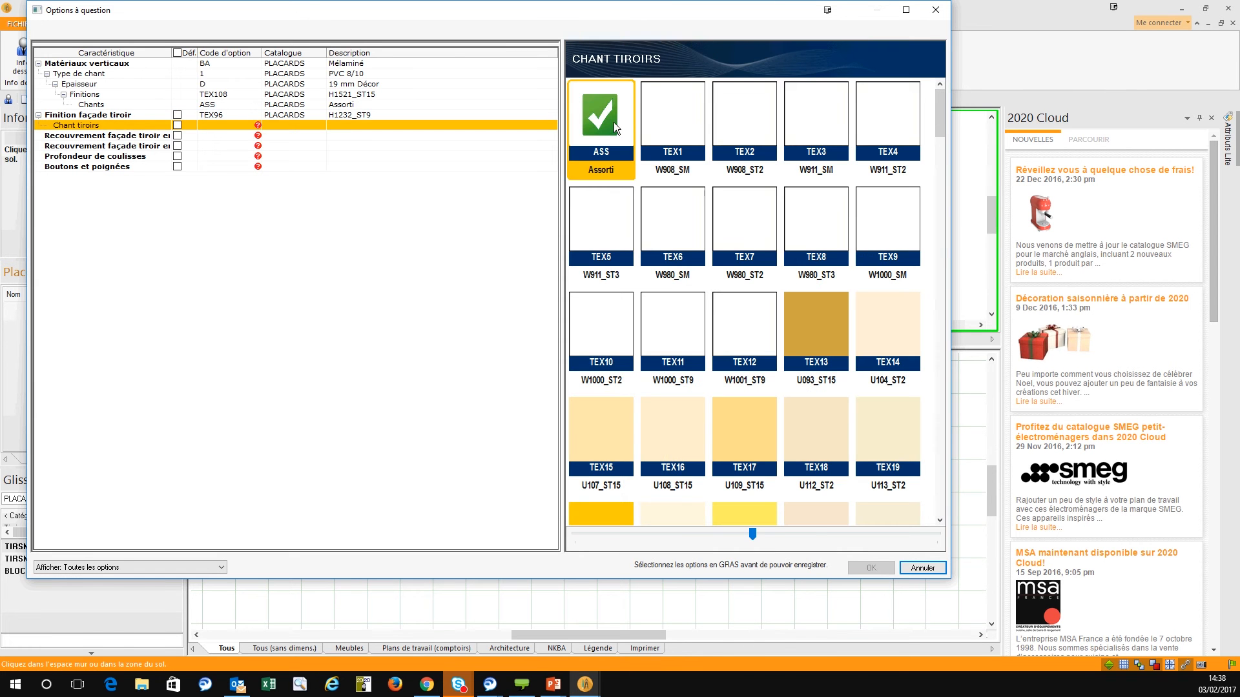
Make the new drawer's façade inset (REN Façade rentrante) in height and width, with a slide depth of 400 mm (DD)
left_click(604, 109)
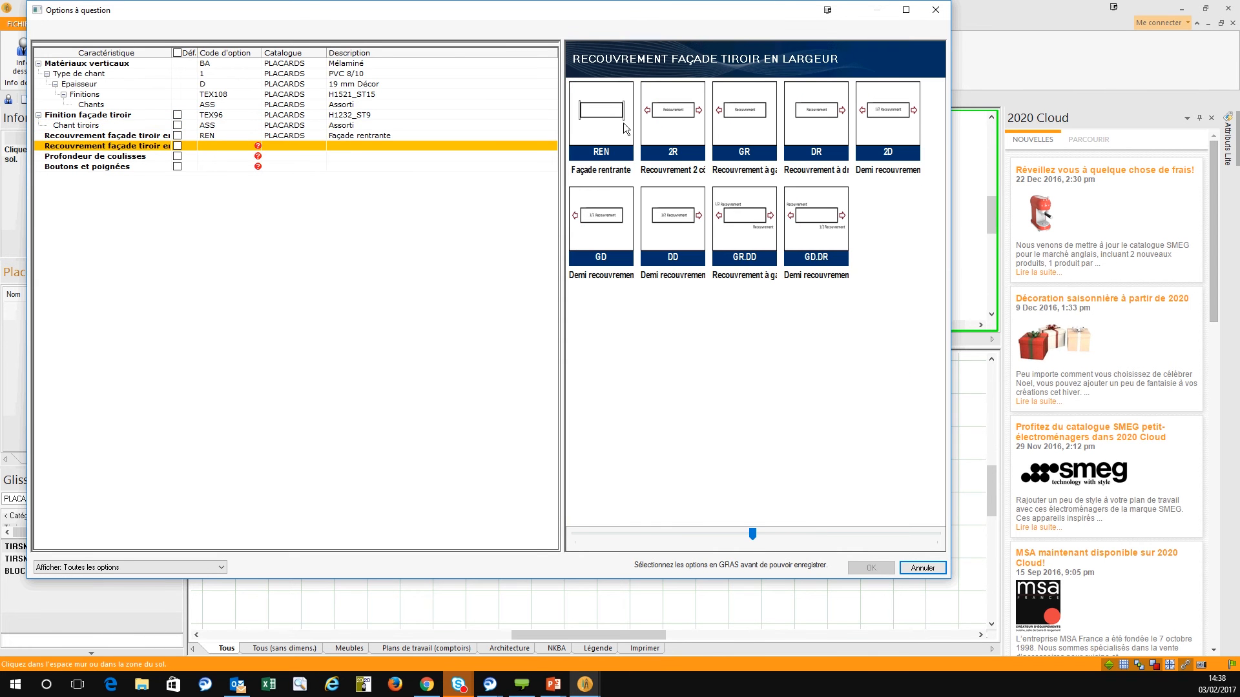
left_click(625, 128)
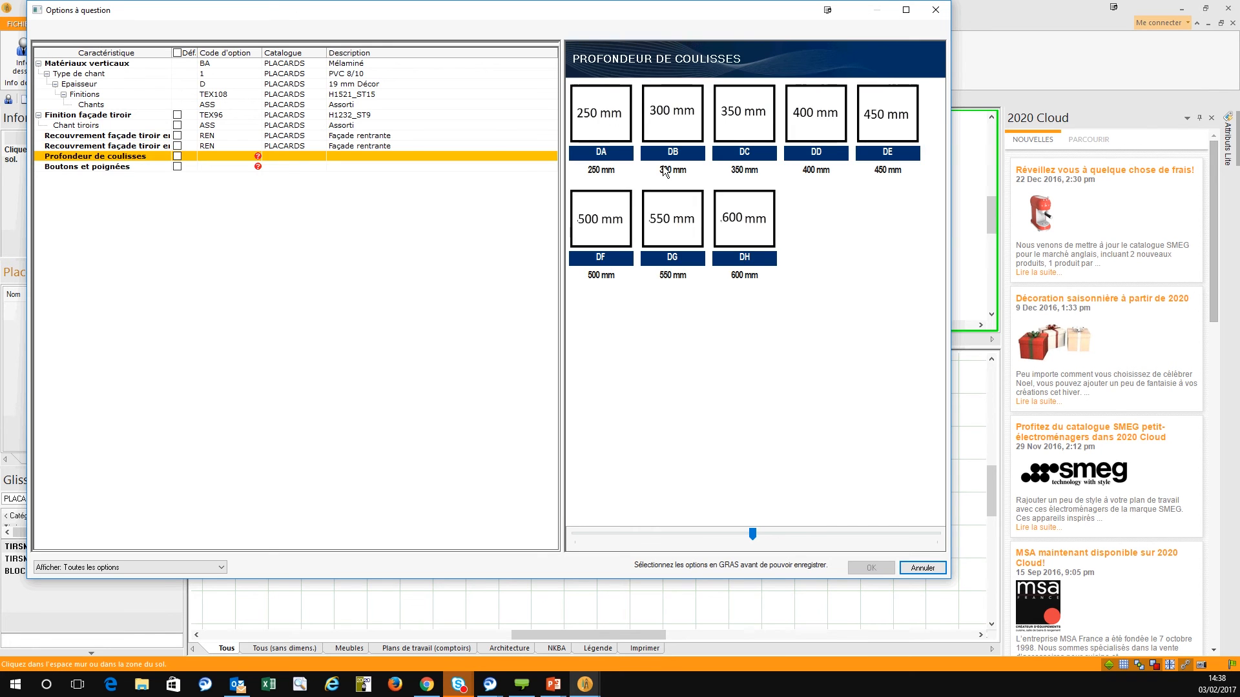
left_click(798, 124)
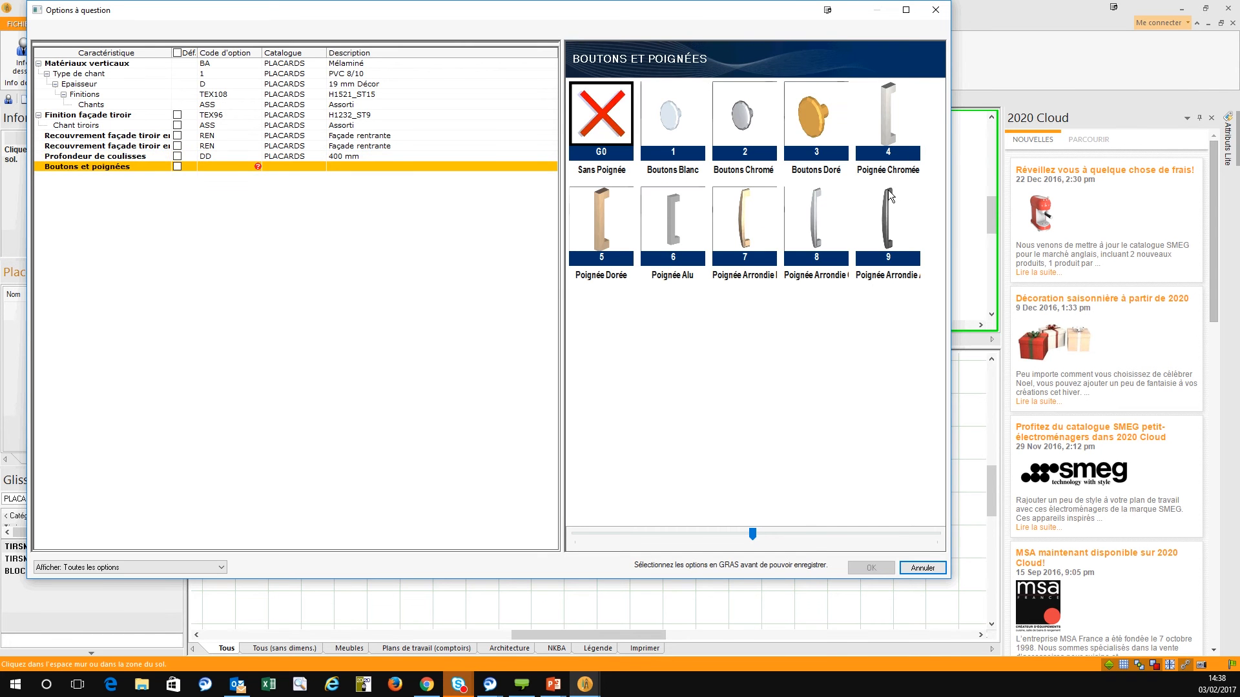
Give the drawer handle 4 (Poignée Chromée), with all options kept as defaults, and place it on the central compartment's bottom panel
left_click(887, 117)
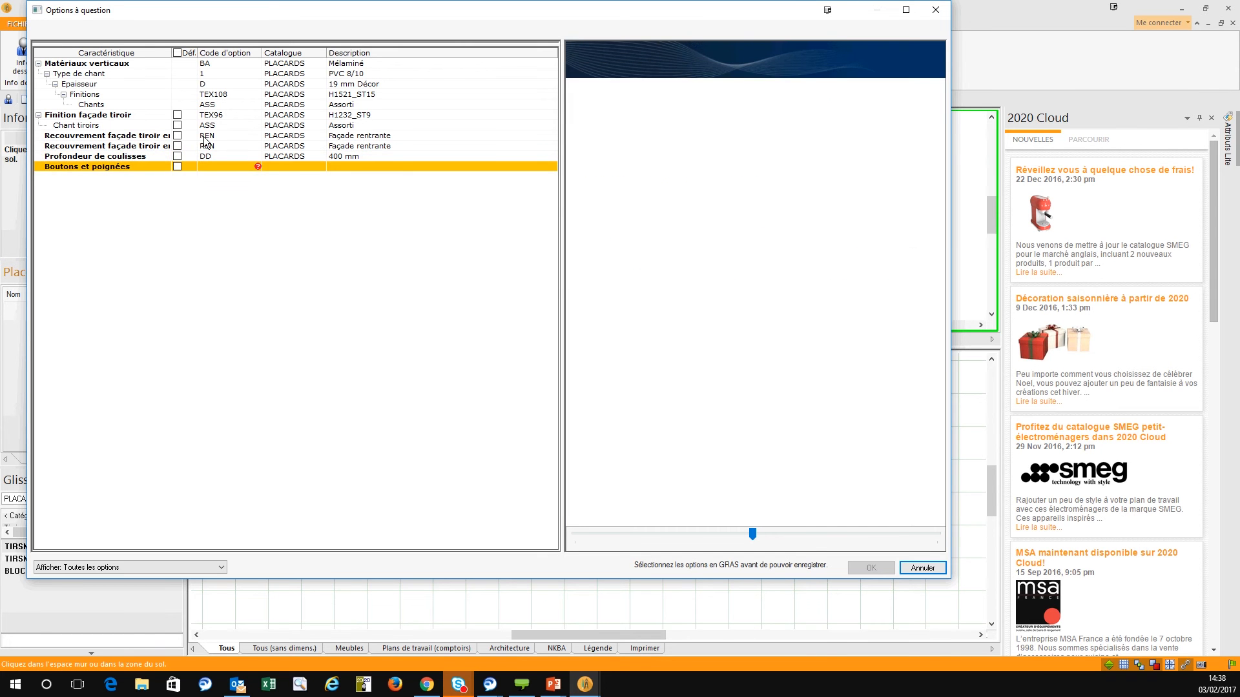
left_click(176, 53)
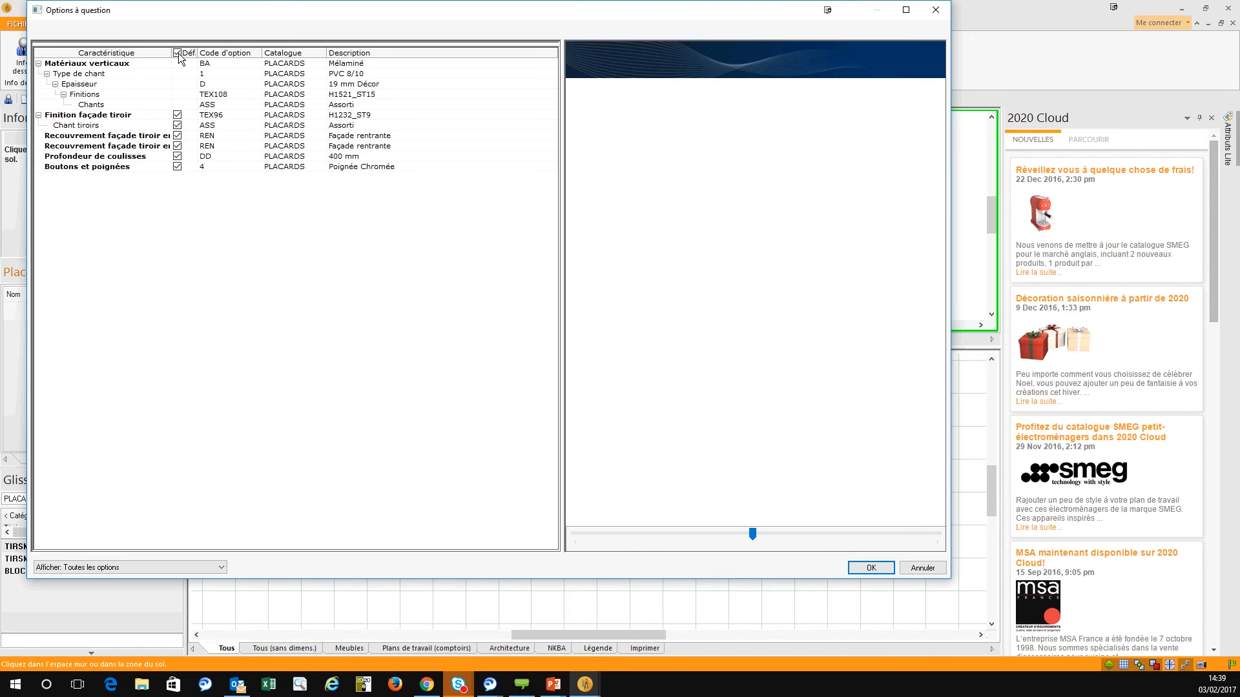
left_click(869, 566)
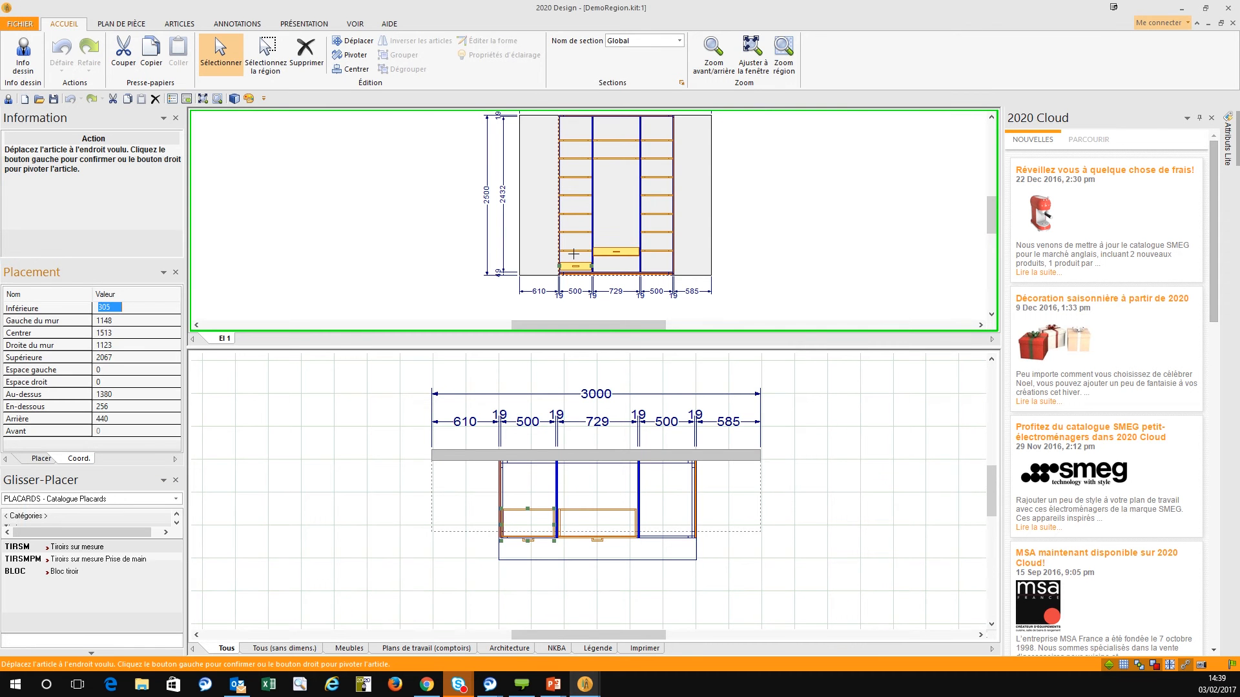
left_click(600, 272)
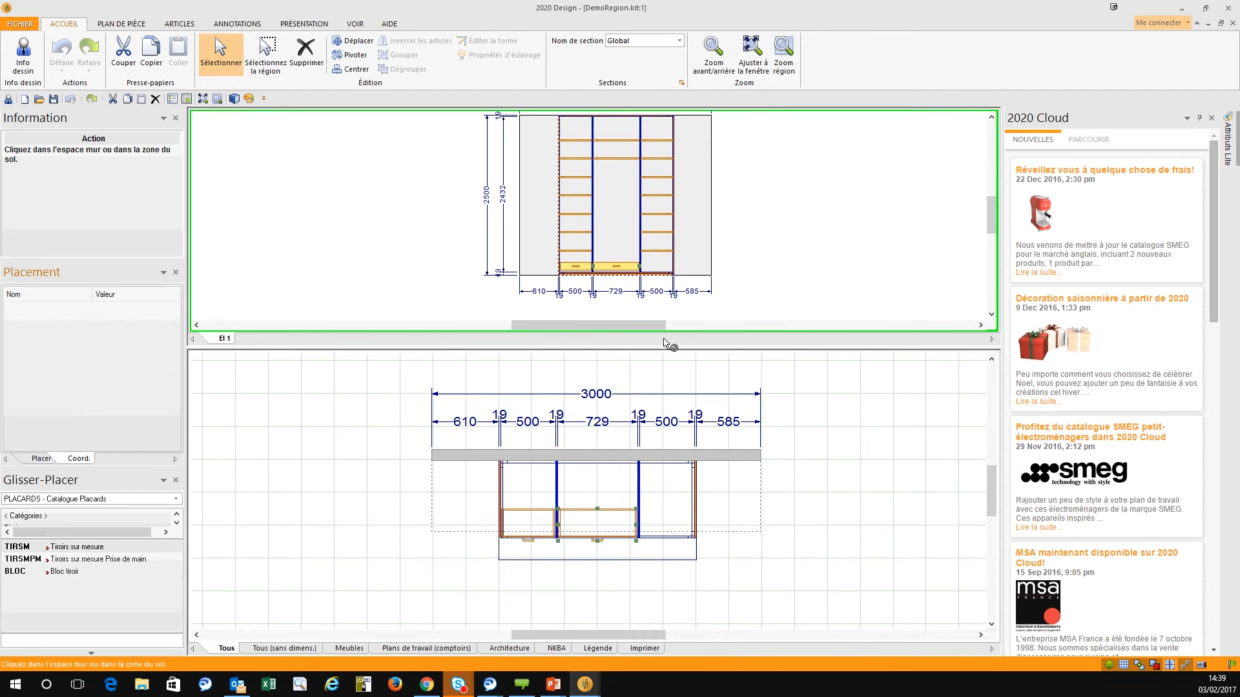
Add another TIRSM drawer on the right compartment's bottom panel, accepting its attributes
double_click(659, 272)
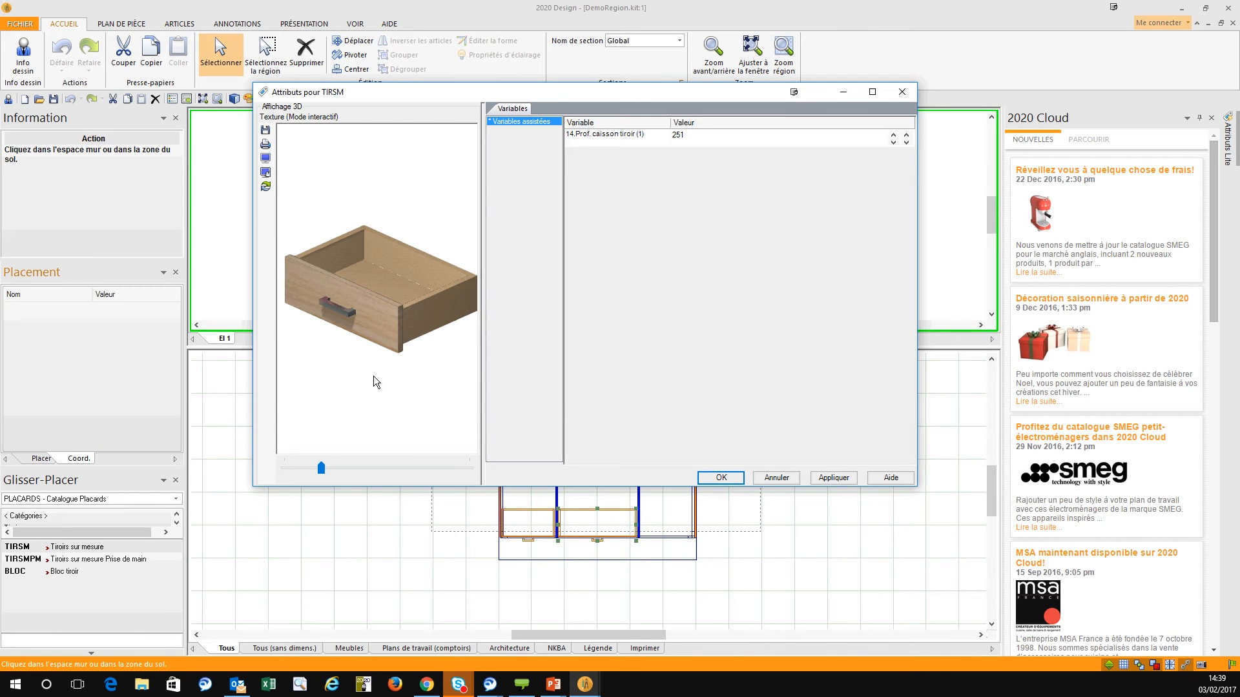
left_click_drag(377, 383, 386, 382)
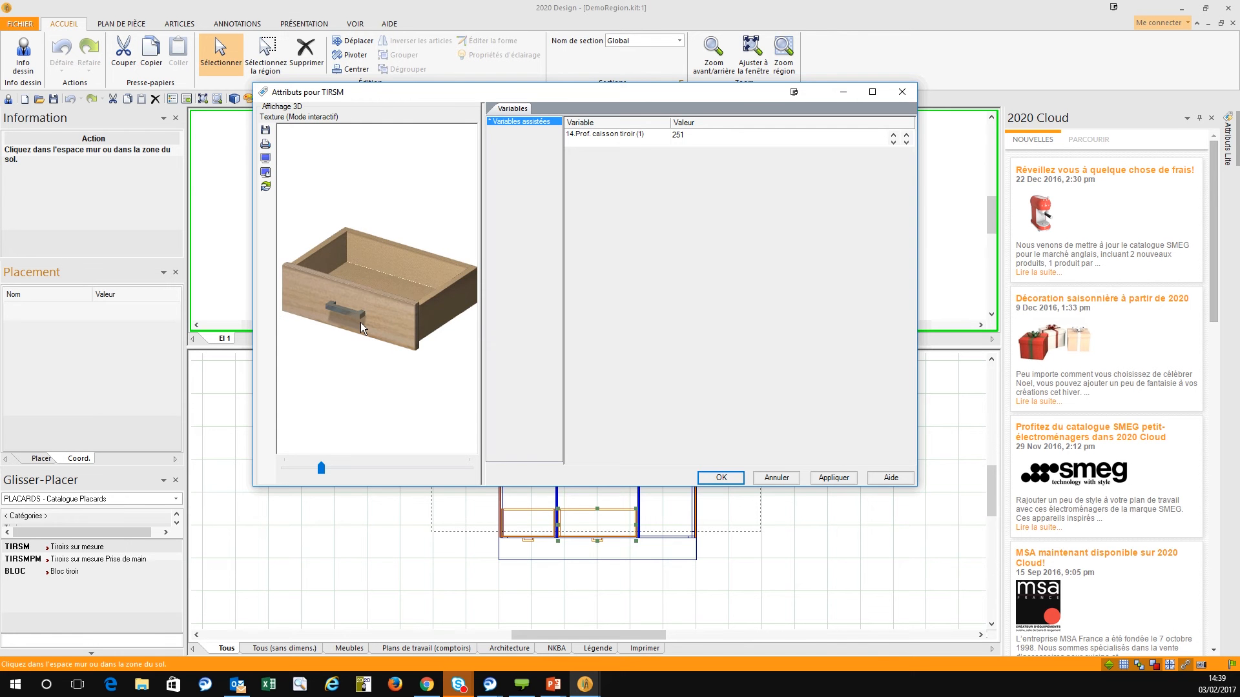
left_click(721, 478)
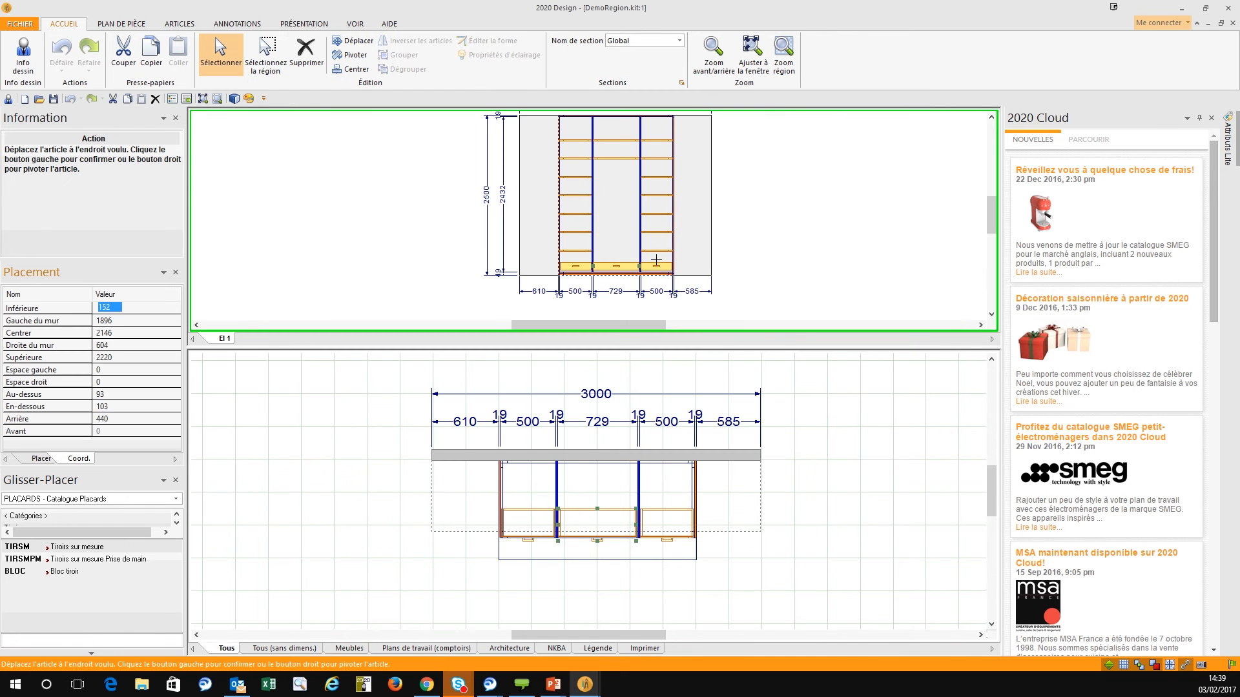
left_click(655, 265)
left_click(653, 267)
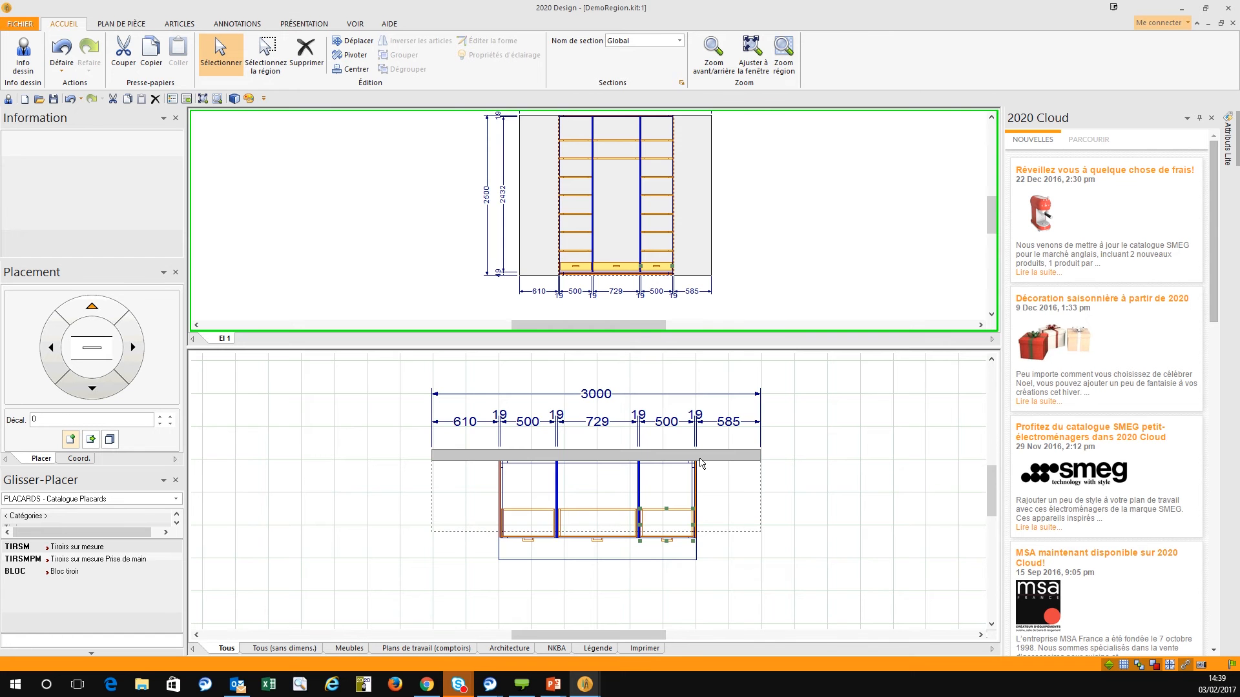
Draw a wall about 2775 mm long perpendicular to the wardrobe wall and join it to that wall's left end
left_click_drag(744, 346, 745, 246)
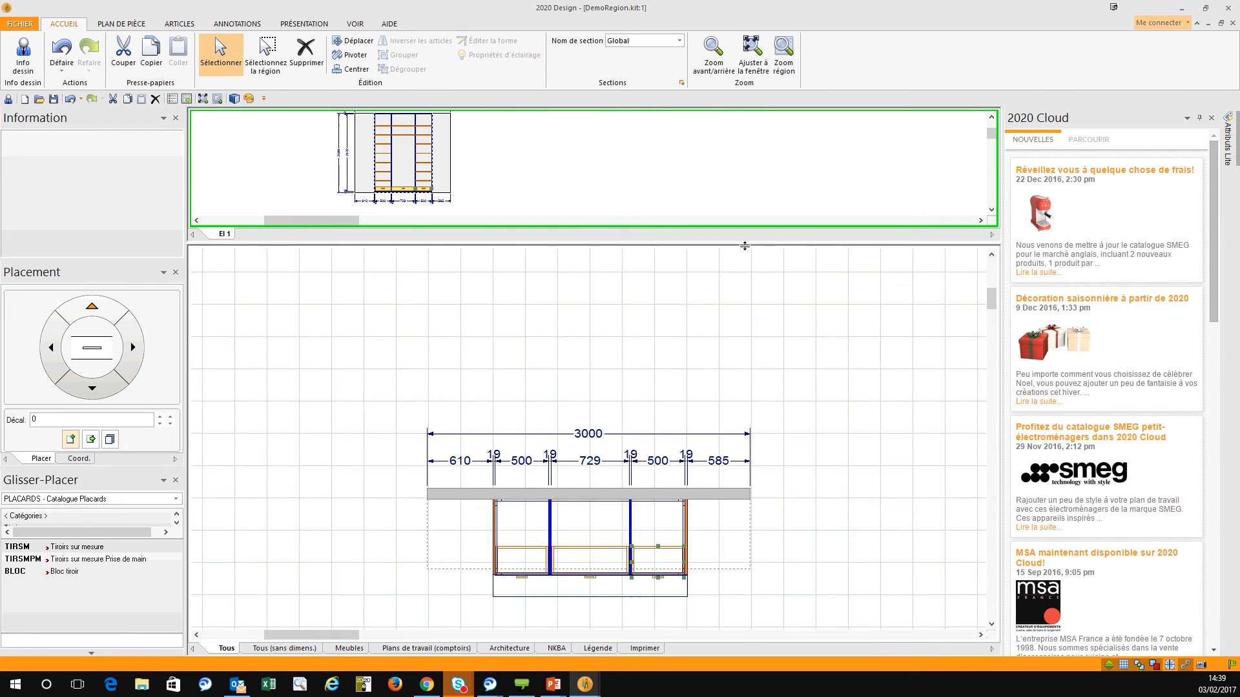
scroll(802, 381, "down", 3)
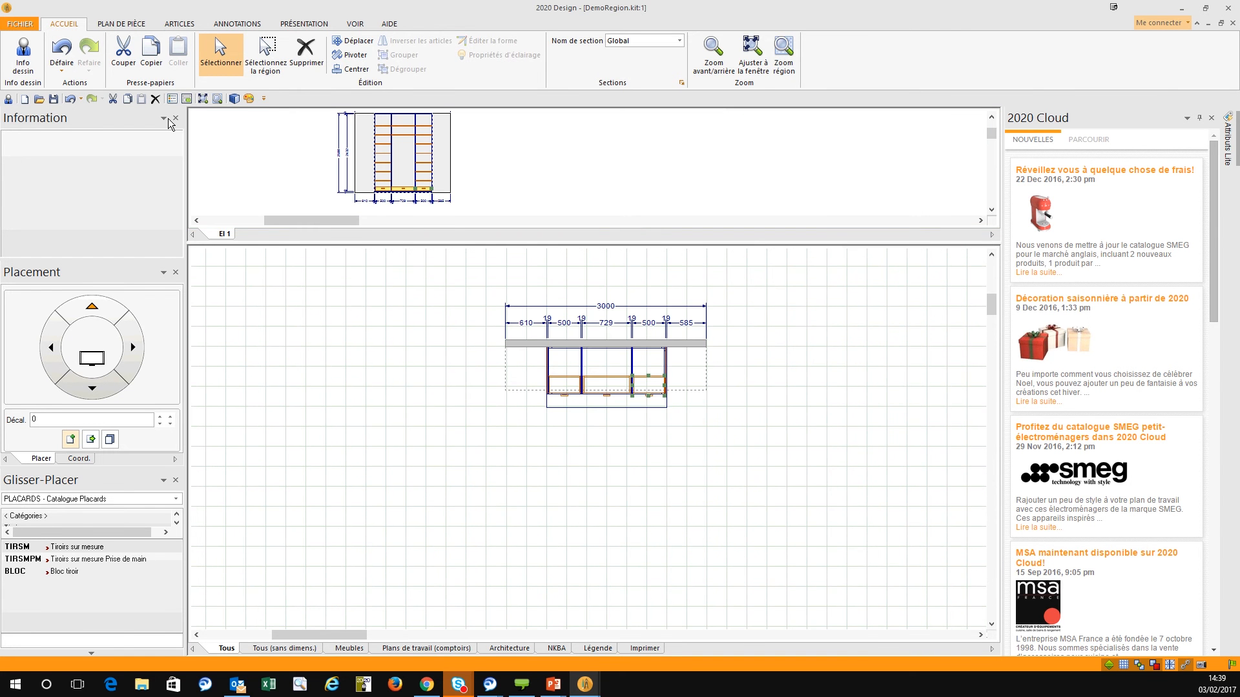
left_click(122, 24)
left_click(21, 55)
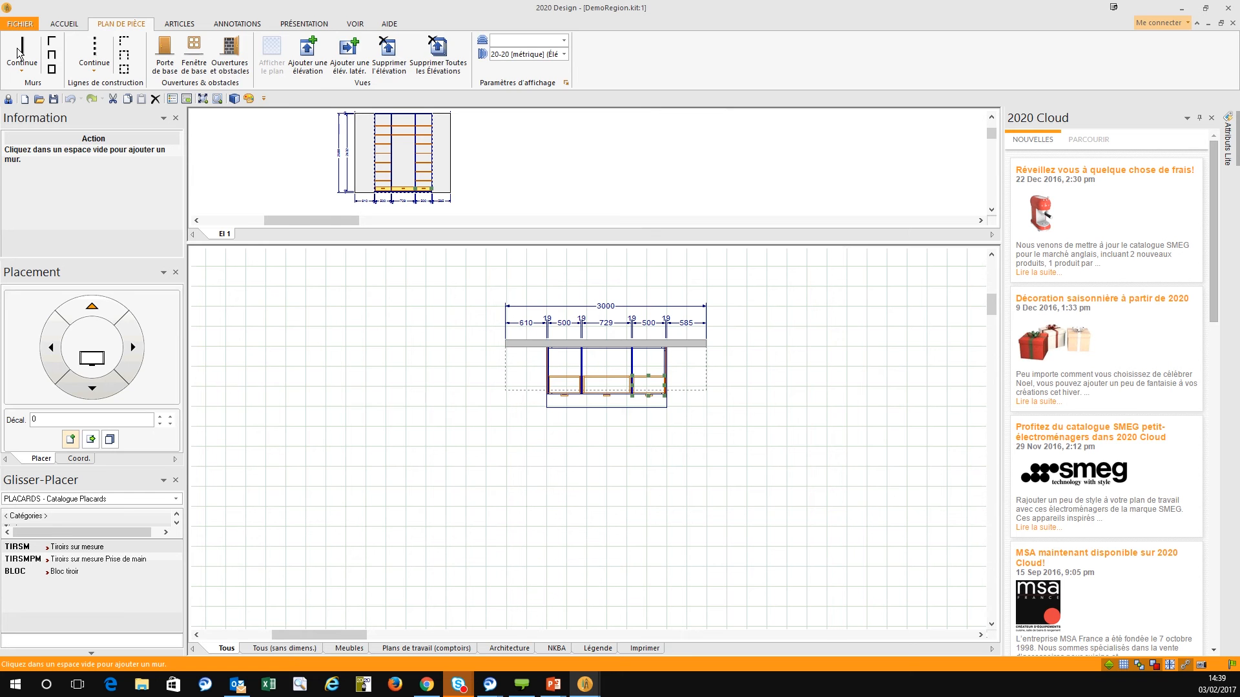
left_click(497, 580)
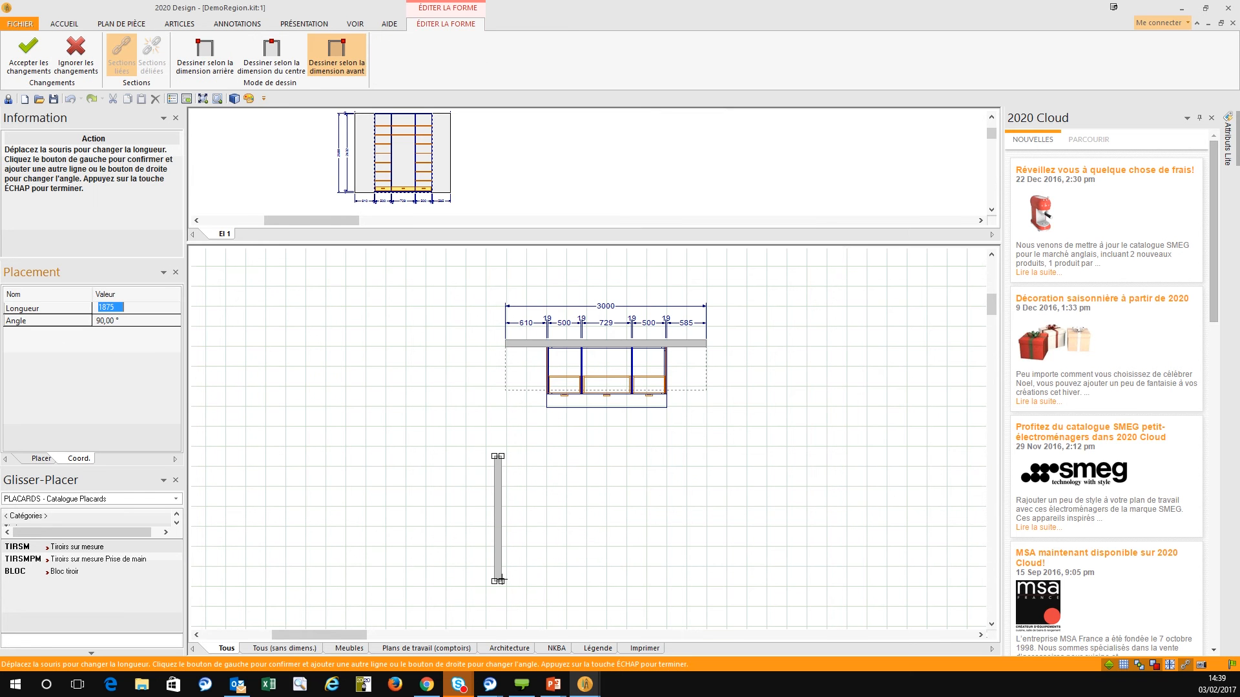
left_click(485, 396)
key("Escape")
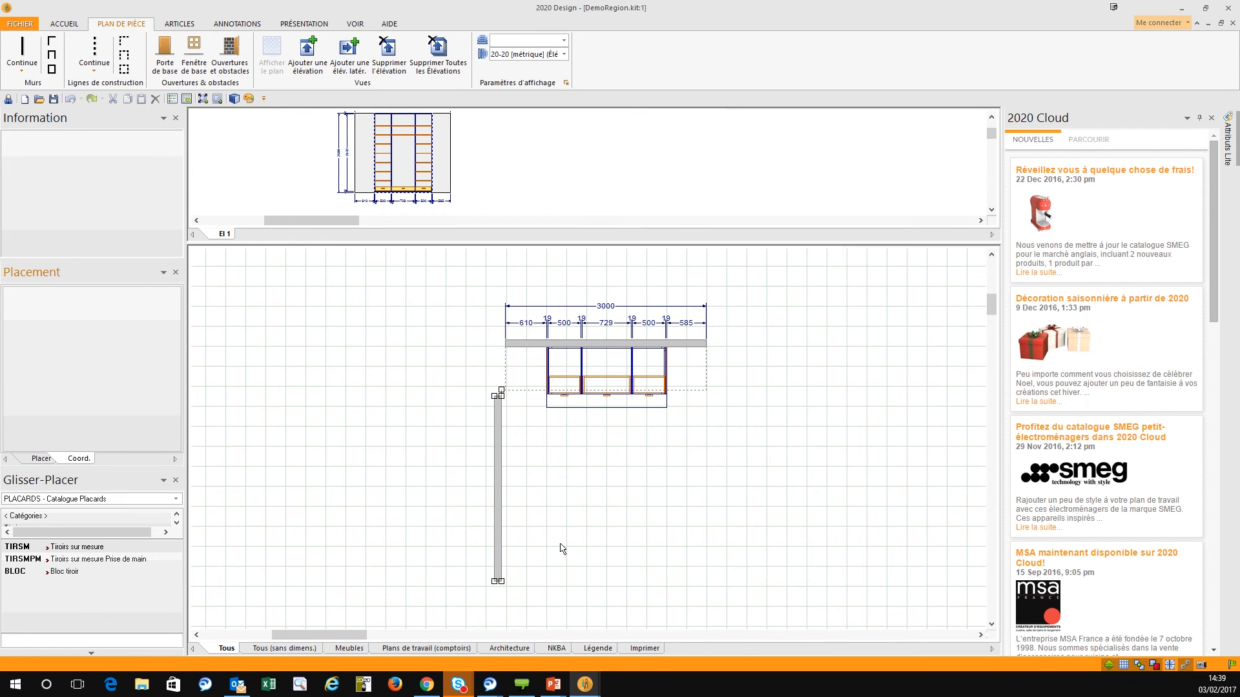
left_click(560, 544)
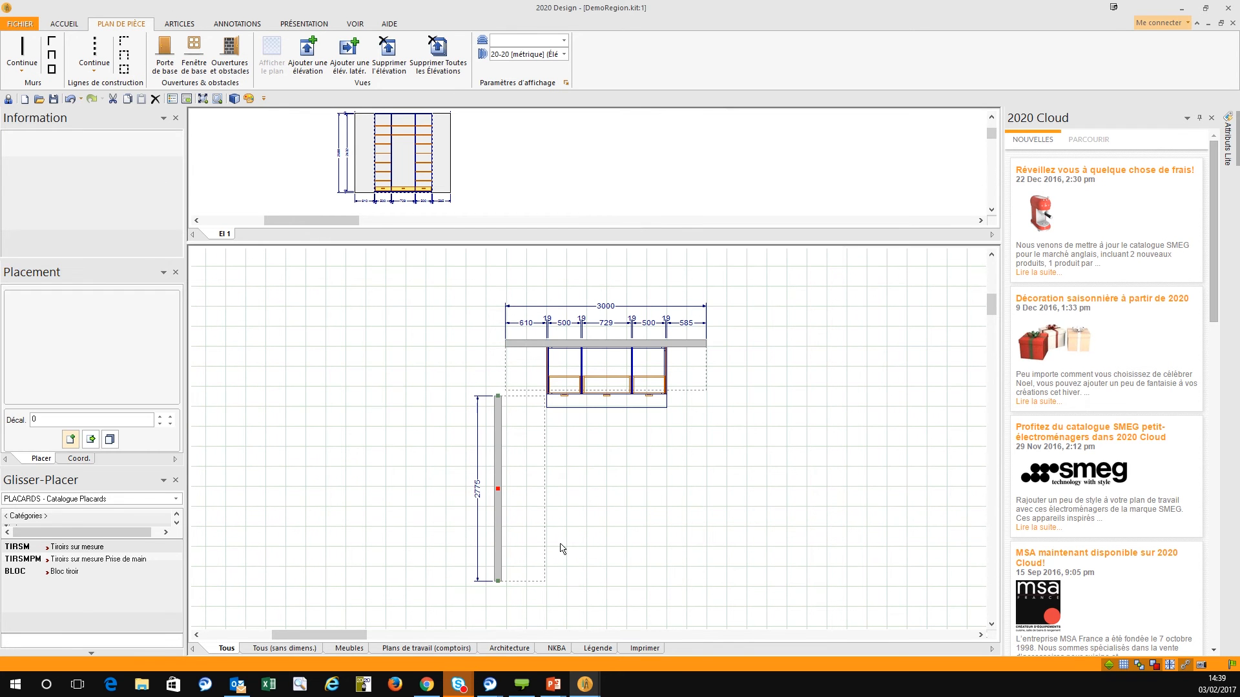
left_click_drag(497, 541, 502, 493)
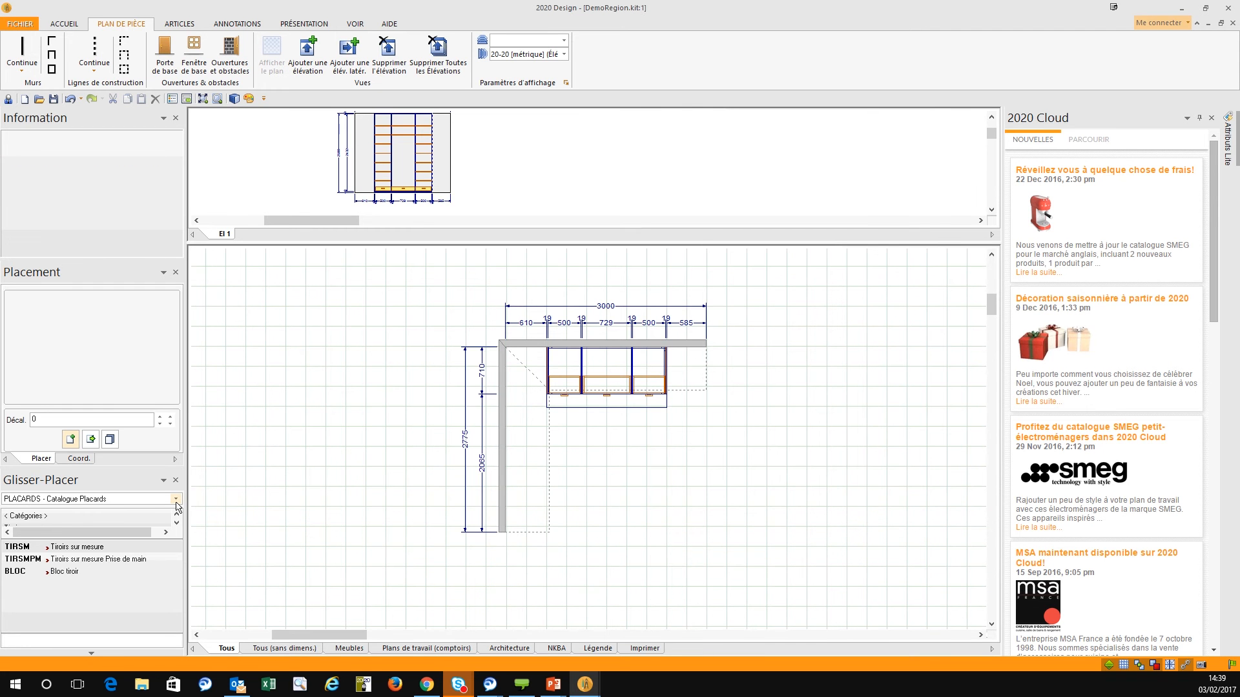
Insert a 1200 mm wide FENF4 sliding glass bay from the _PIECE catalogue 1200 mm from the new wall's corner, and lengthen the wall to about 3075 mm
left_click(174, 501)
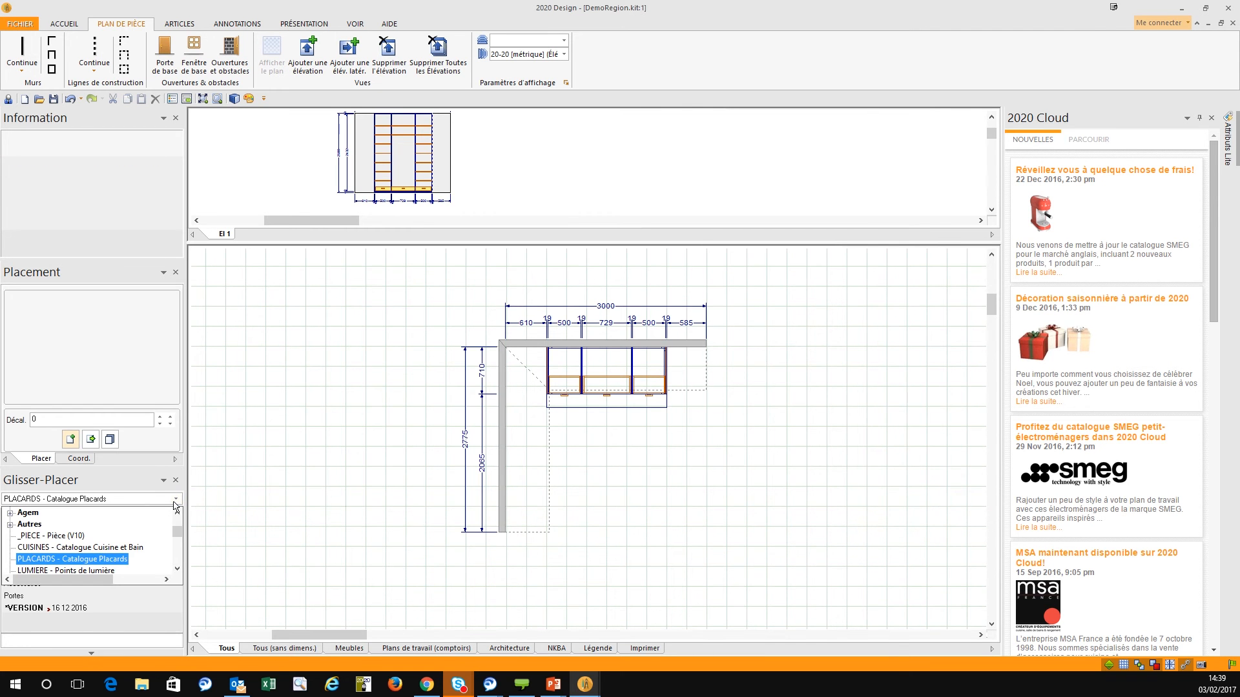
left_click(103, 536)
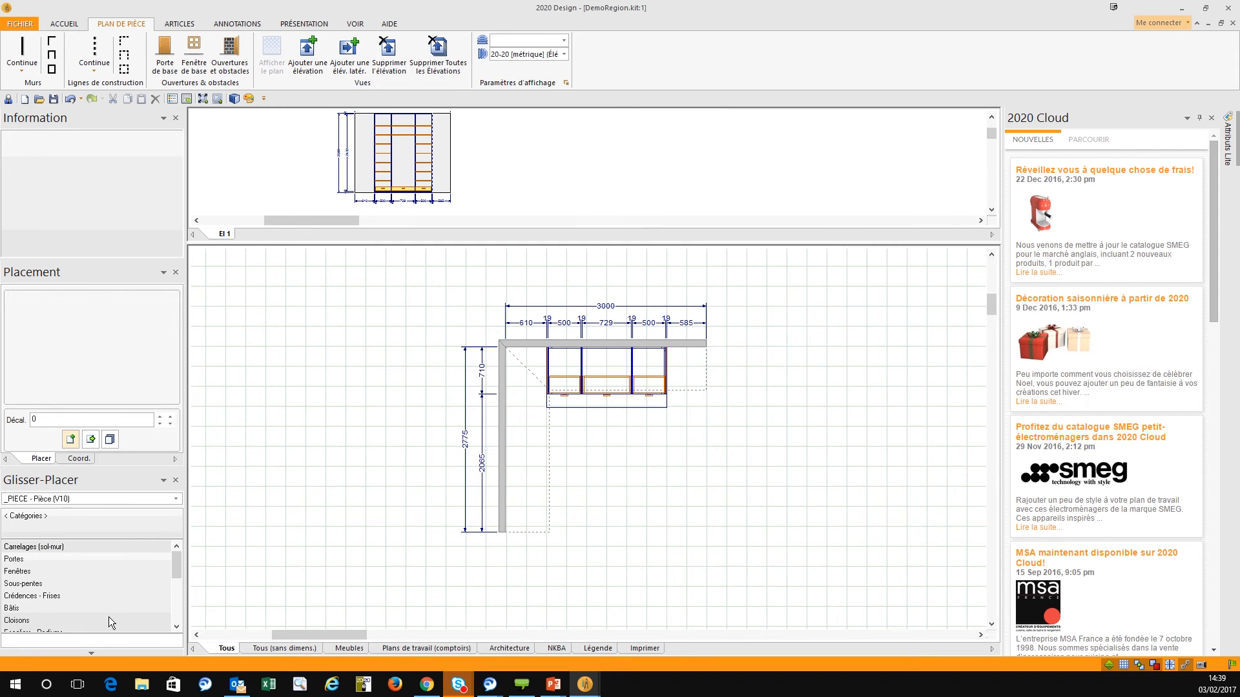
left_click(41, 572)
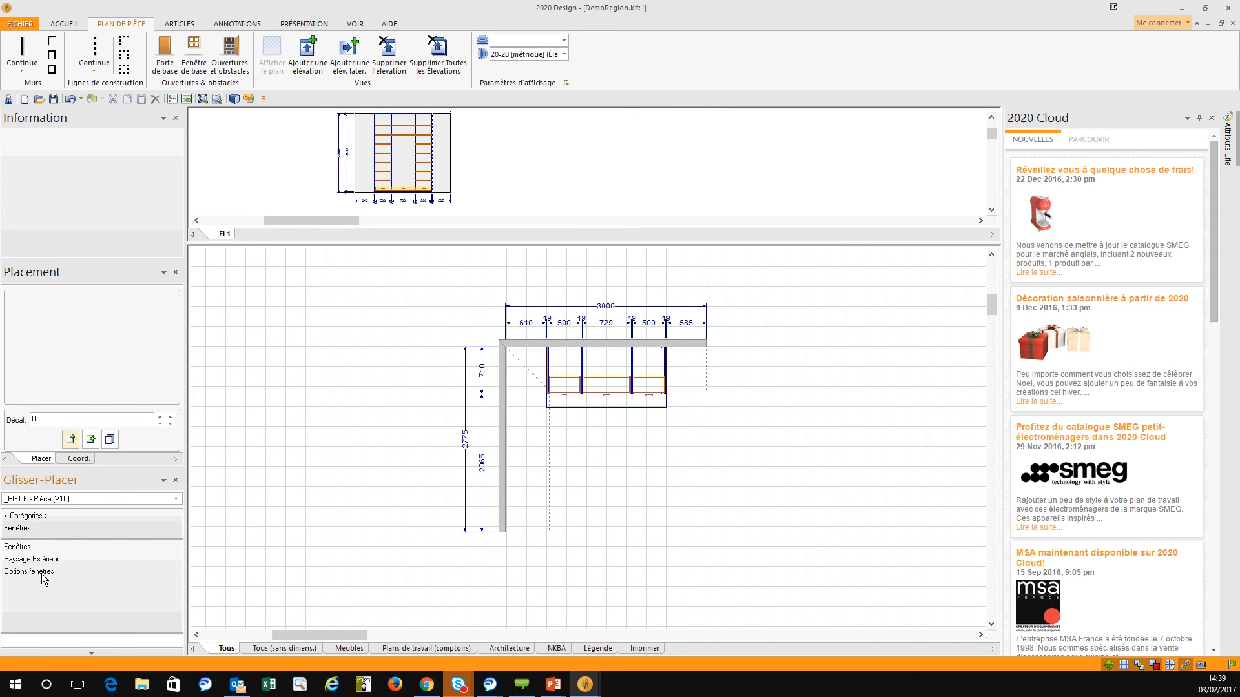
left_click(42, 573)
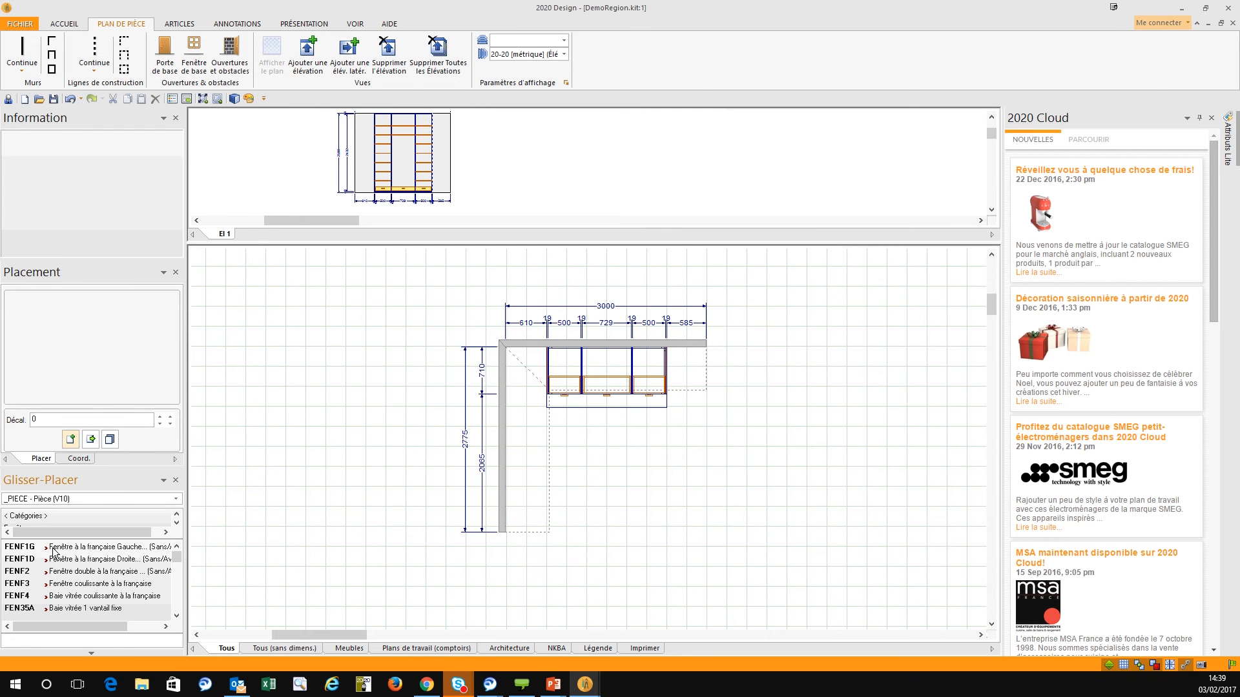
left_click(119, 584)
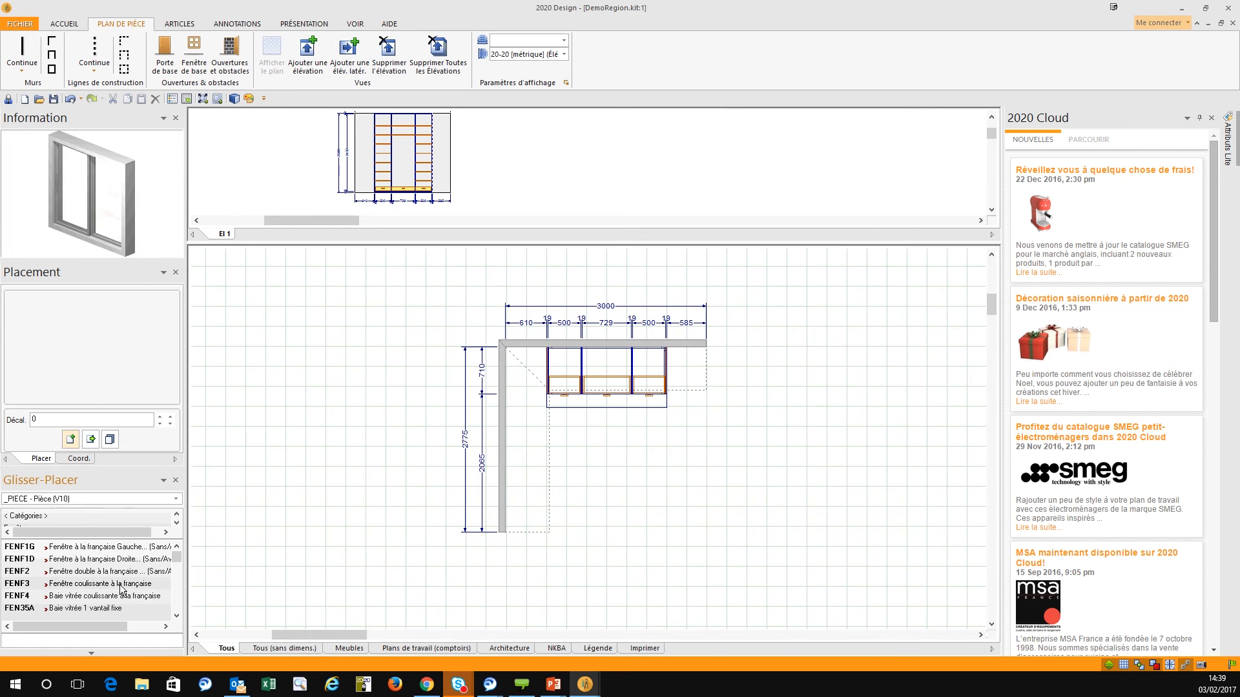
double_click(121, 589)
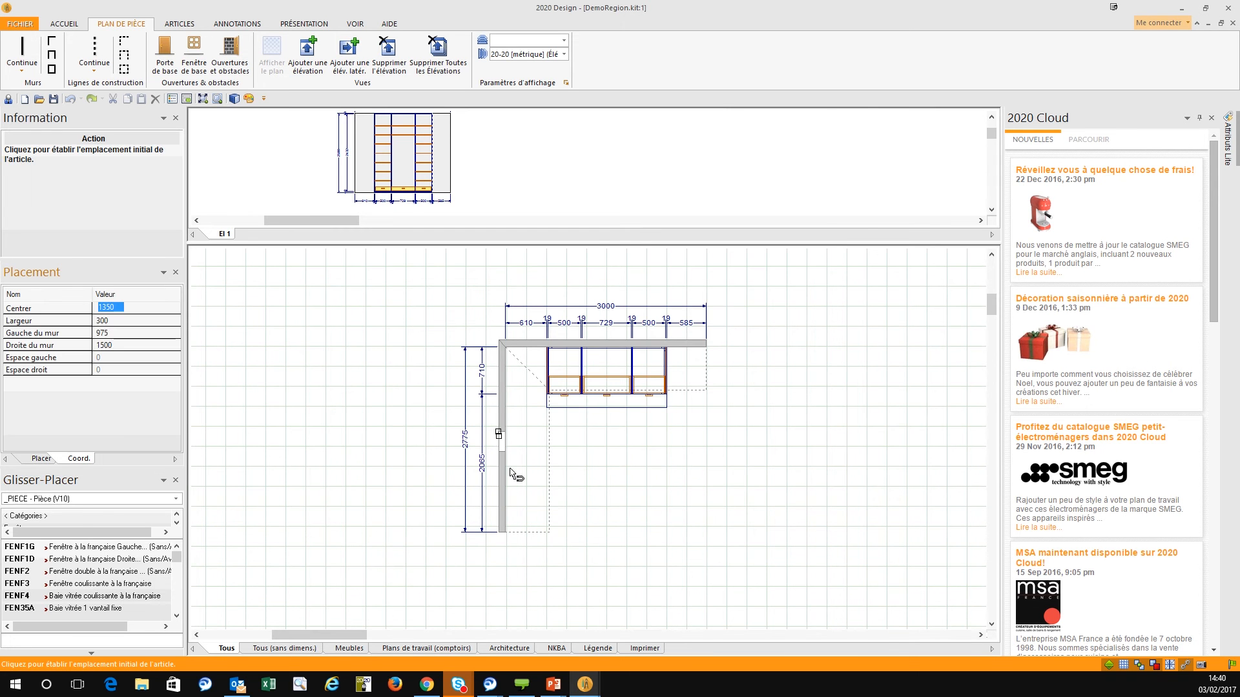
left_click(503, 436)
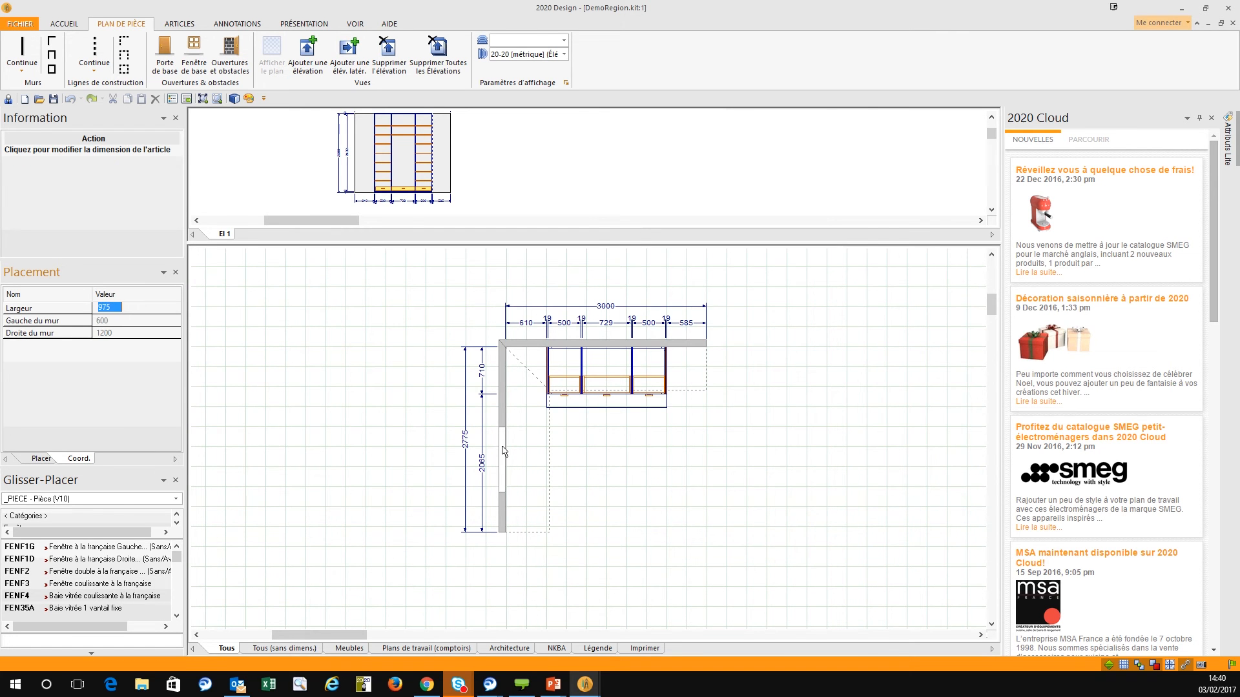
left_click(504, 509)
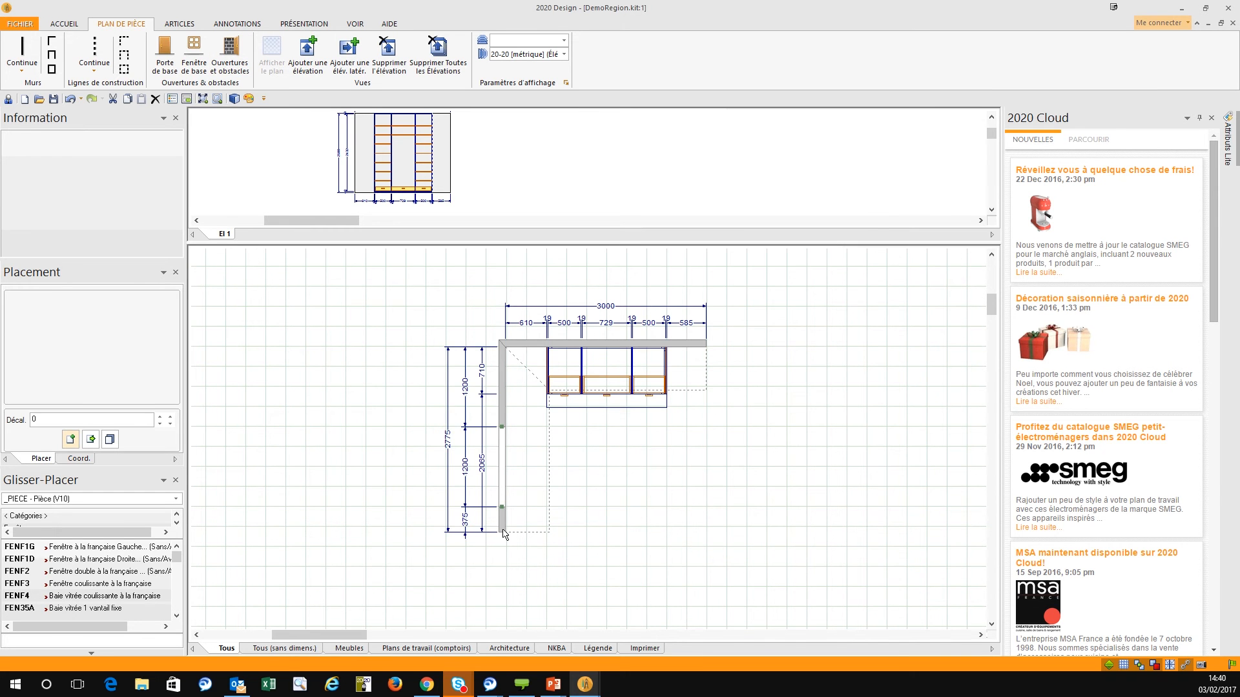
left_click_drag(504, 533, 513, 543)
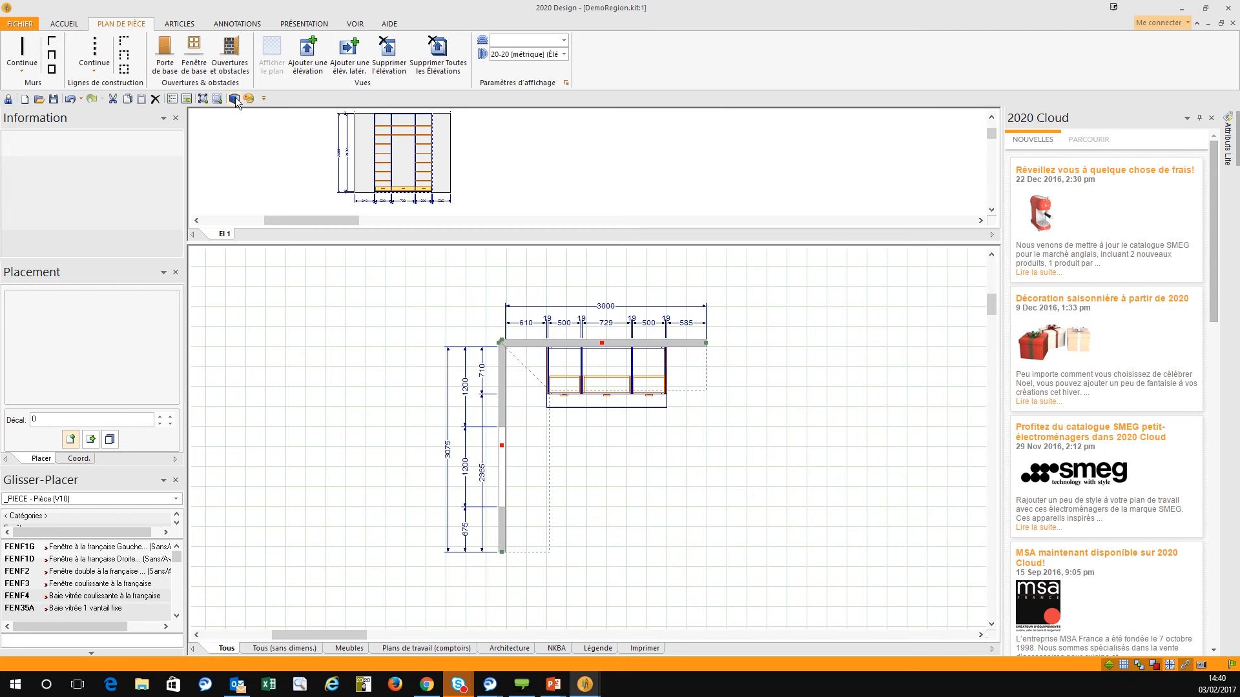
Open the room in the 3D rendering module and generate a rendered view of it
left_click(234, 97)
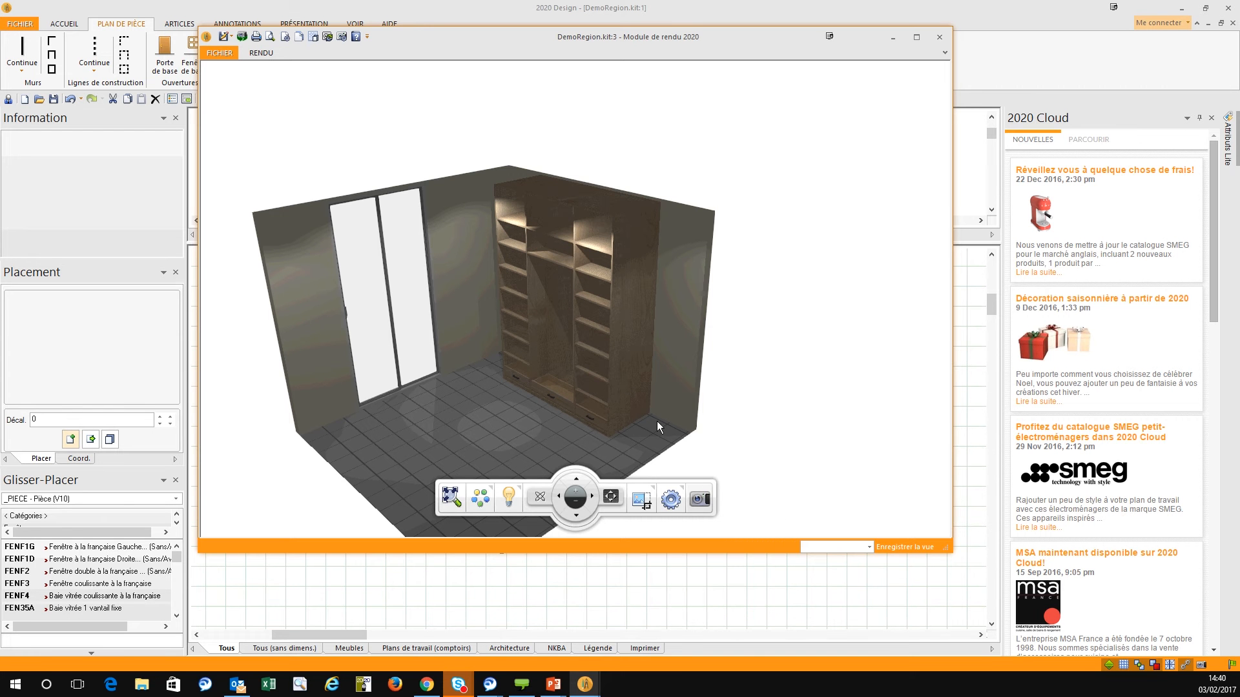
left_click(703, 503)
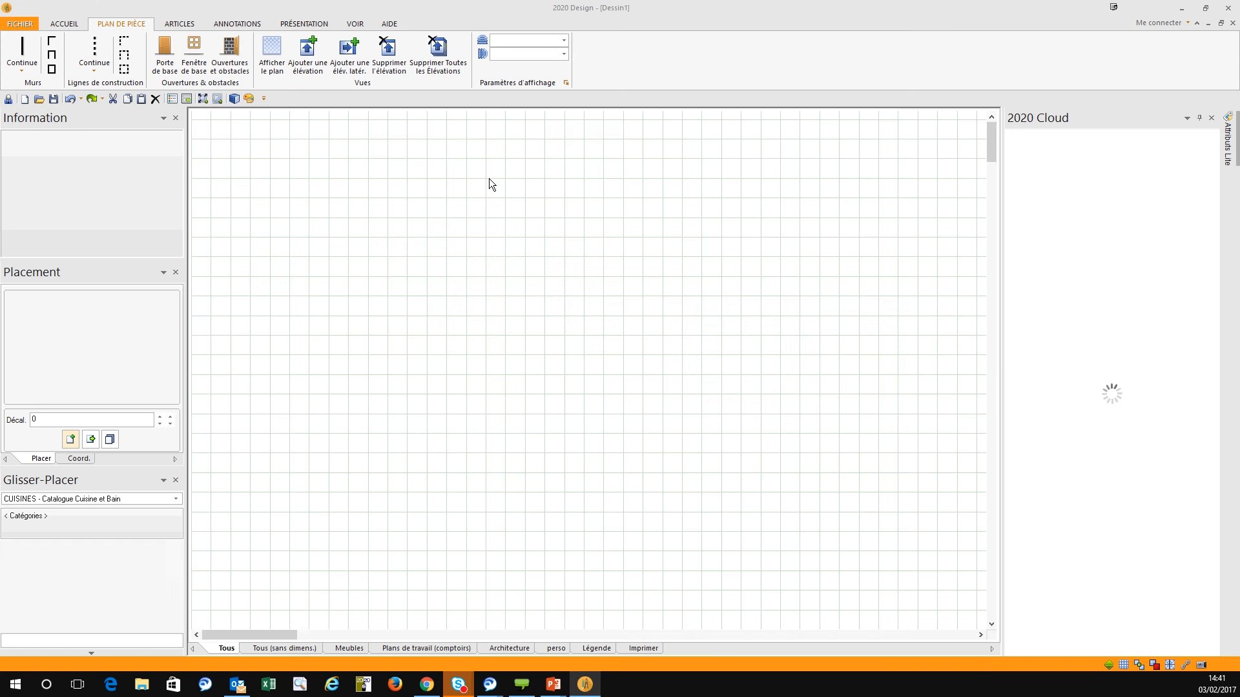
Open the recent drawing DemoRegion.kit
left_click(29, 25)
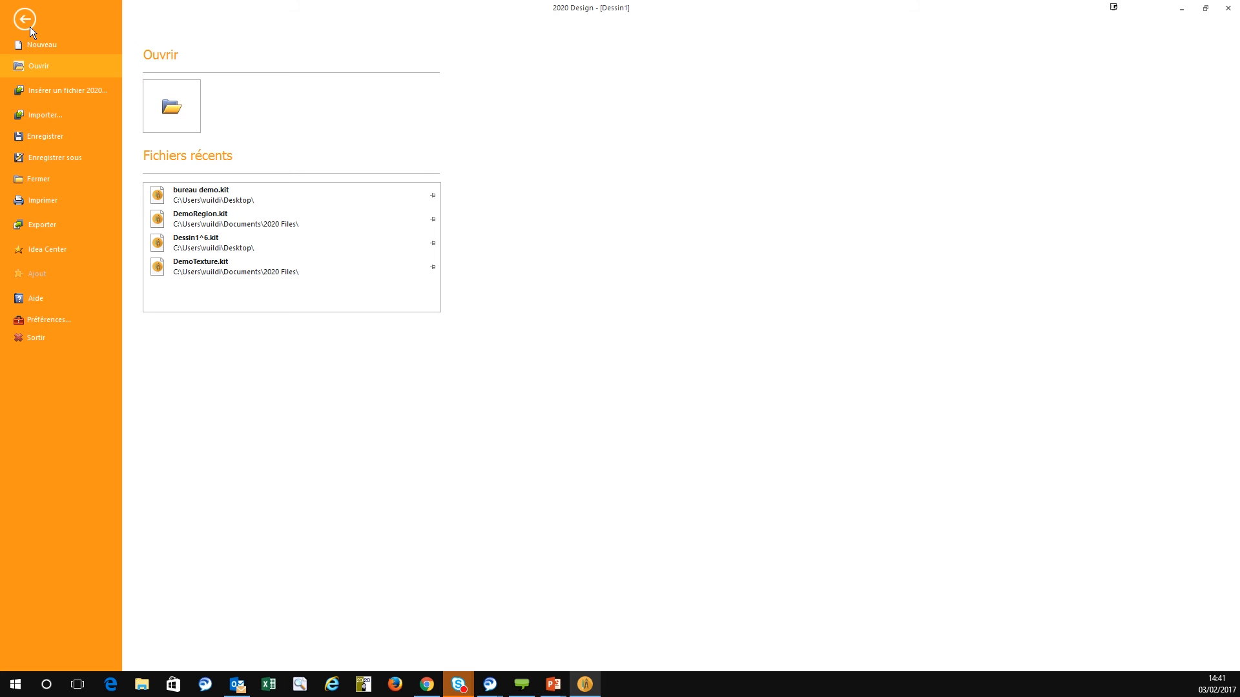
left_click(225, 222)
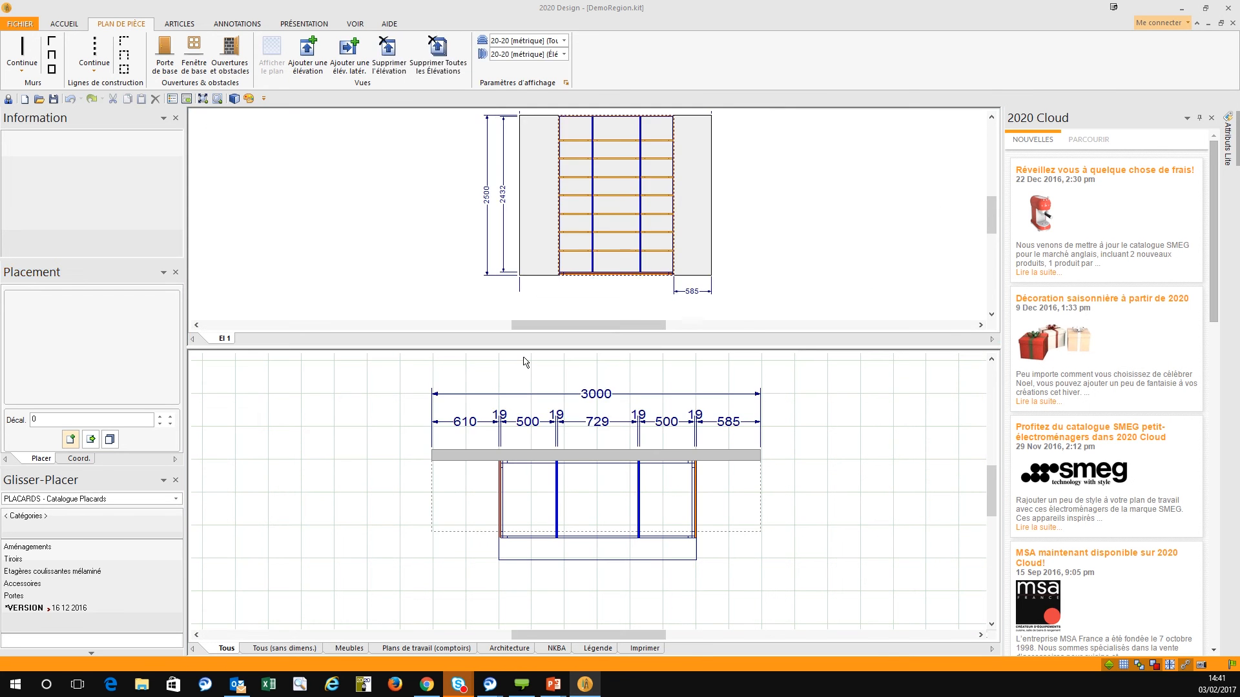
Draw a wall about 2100 mm long perpendicular to the wardrobe wall and join it to that wall's left end
left_click_drag(525, 348, 527, 233)
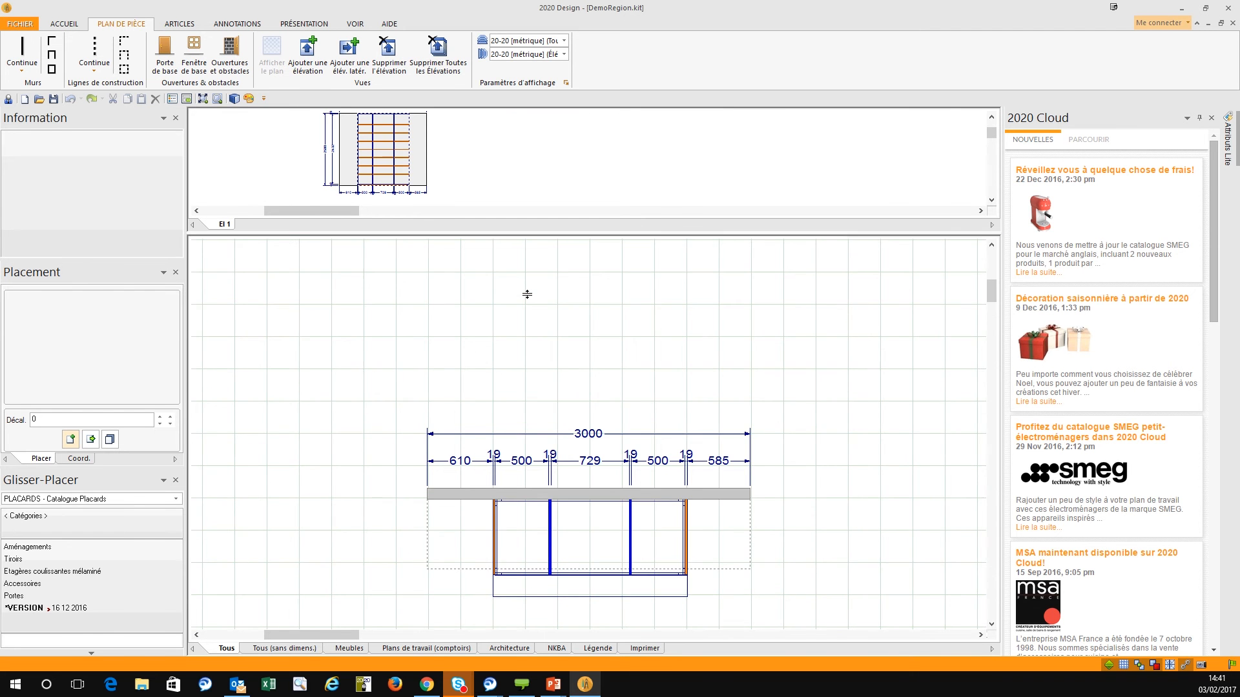
middle_click_drag(698, 619, 691, 470)
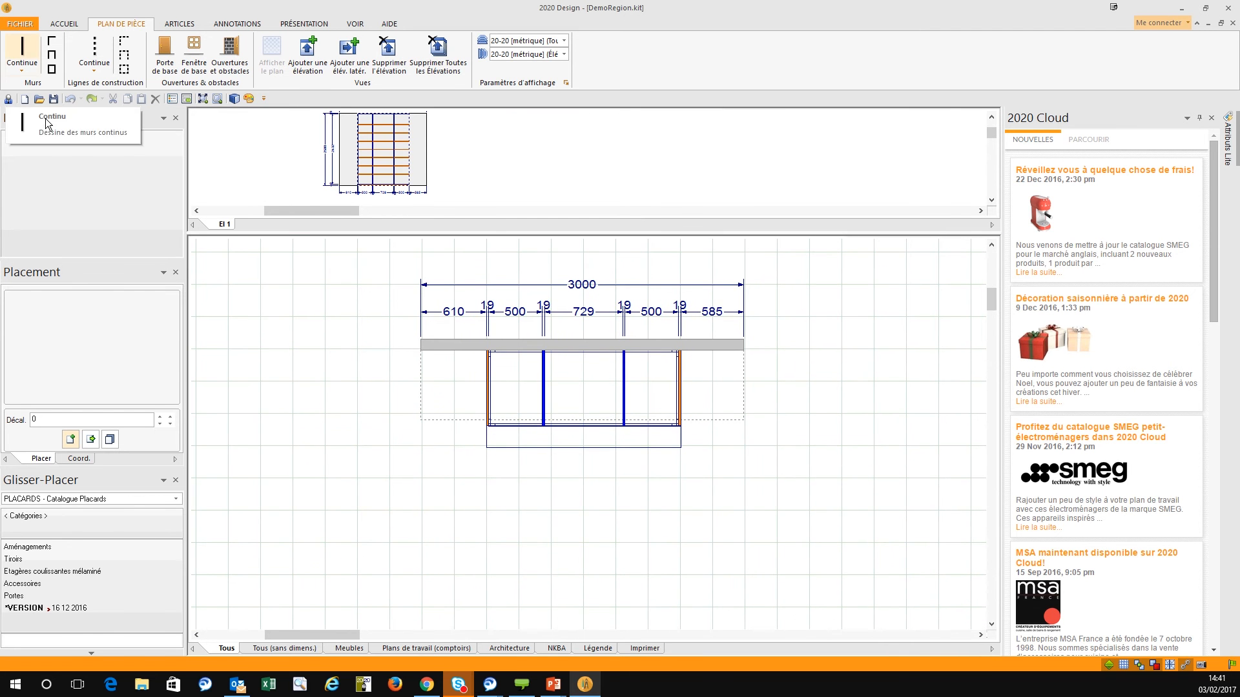
left_click(20, 51)
left_click(380, 607)
left_click(380, 381)
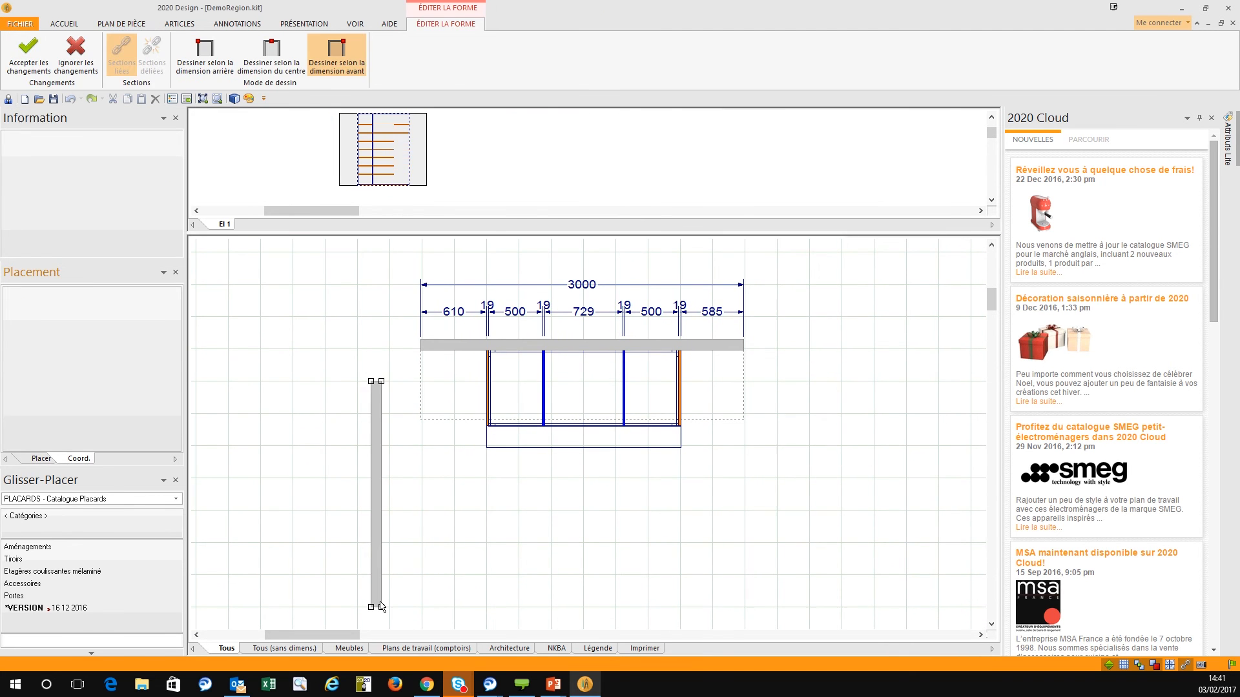
key("Escape")
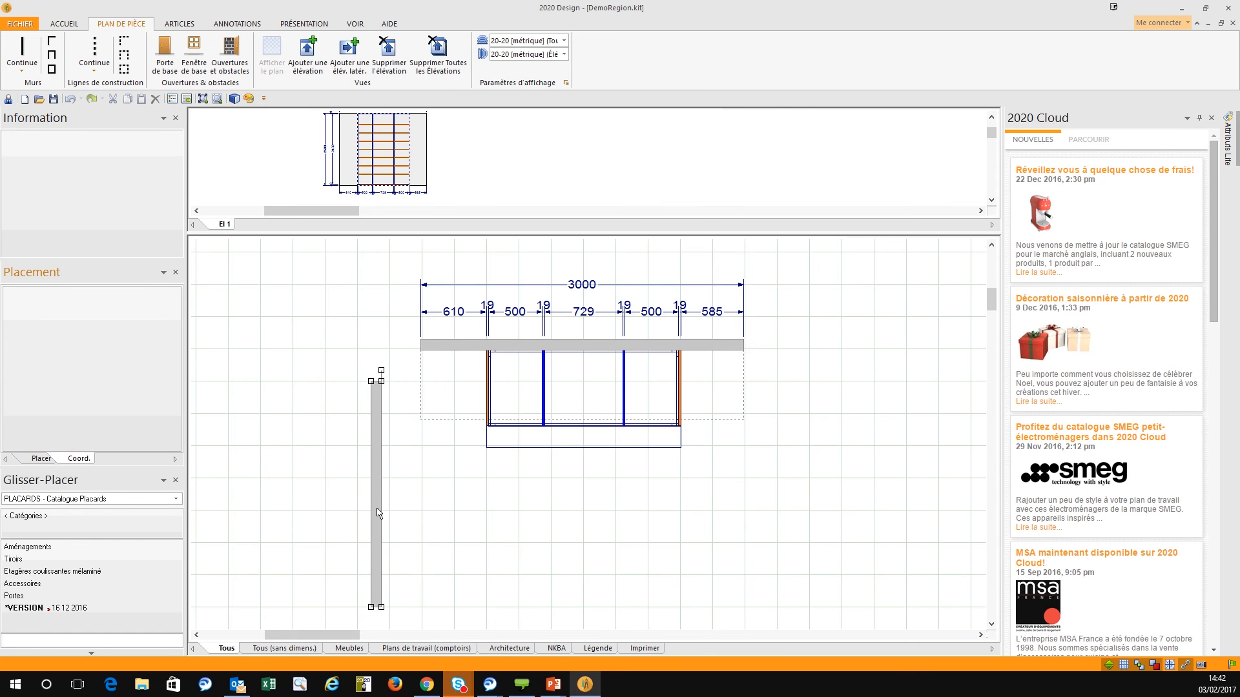
left_click_drag(378, 513, 380, 516)
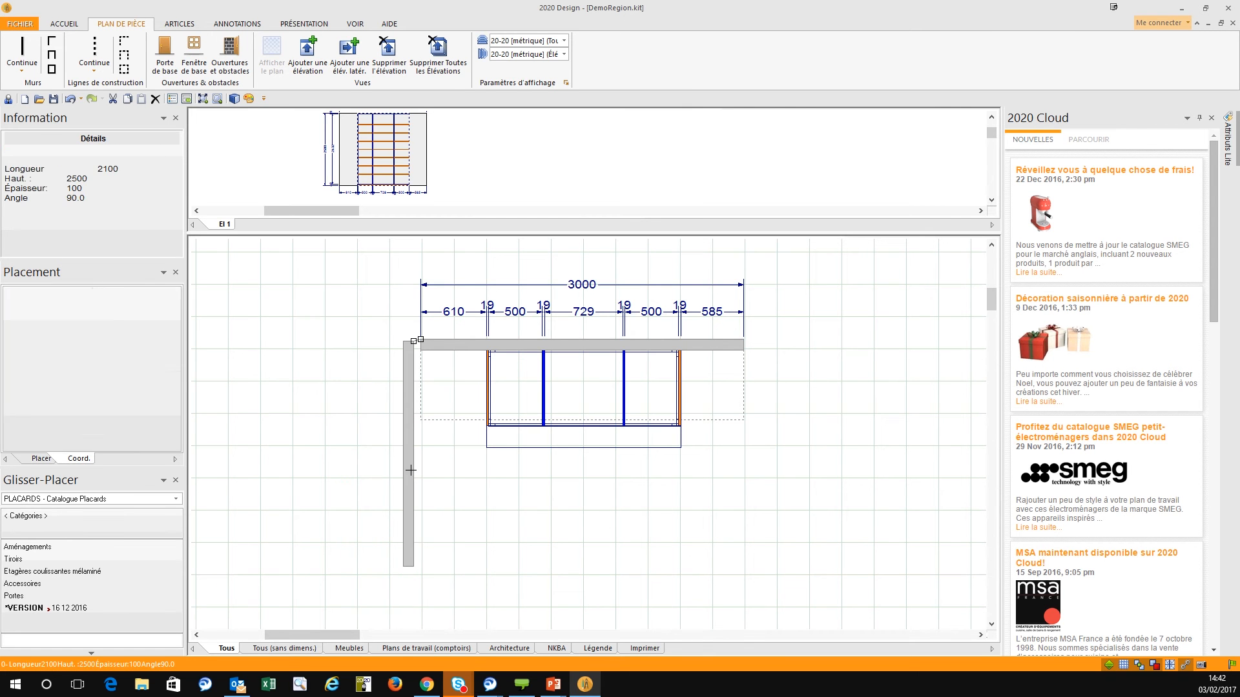
left_click(580, 513)
scroll(613, 508, "down", 2)
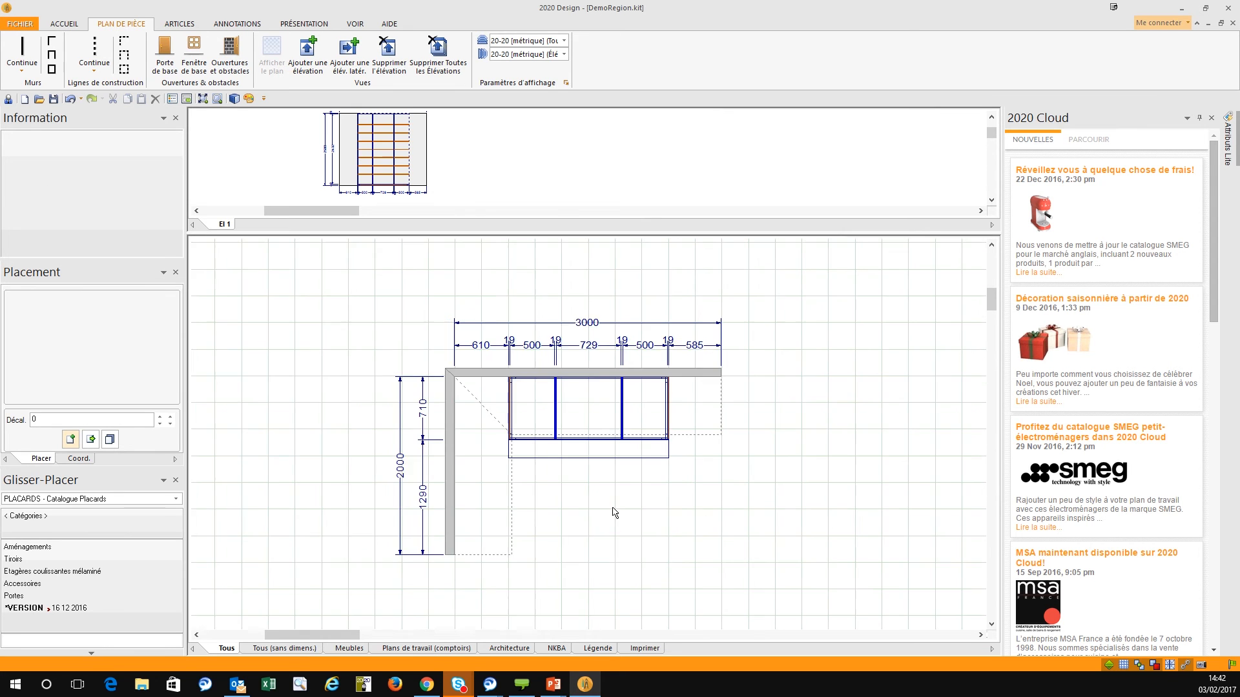
Lengthen the new side wall to about 3450 mm by extending its free end away from the corner
scroll(614, 512, "down", 2)
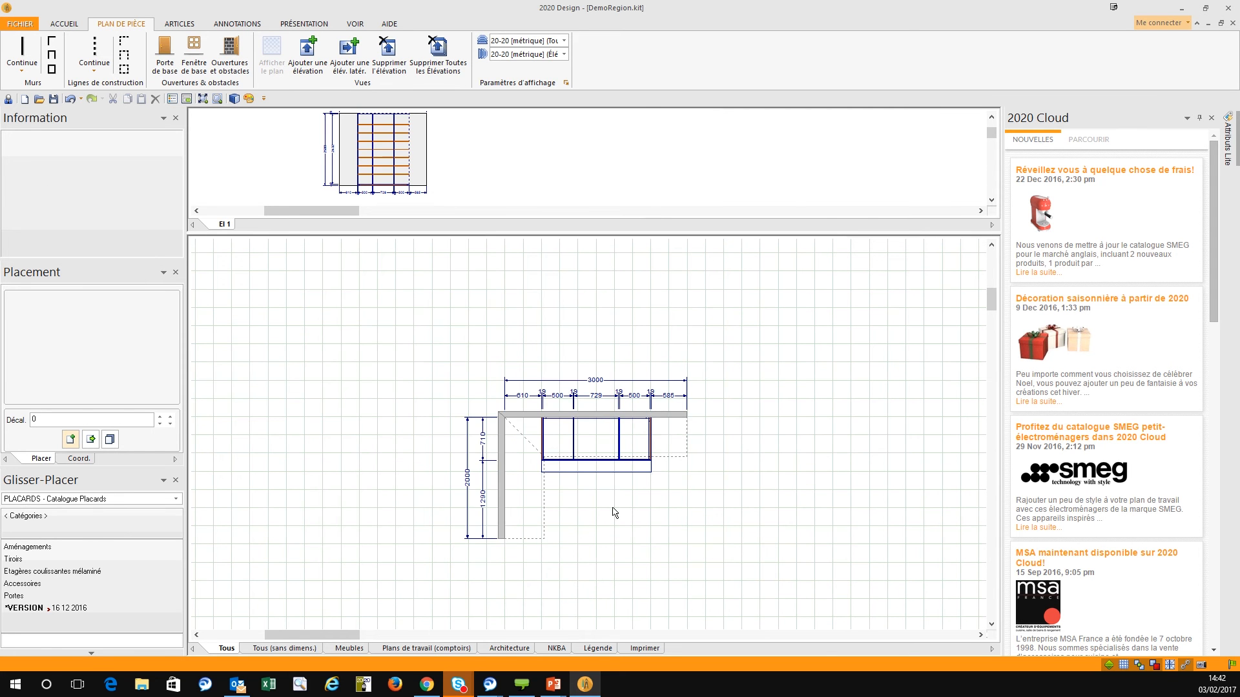
left_click(502, 548)
key("plus")
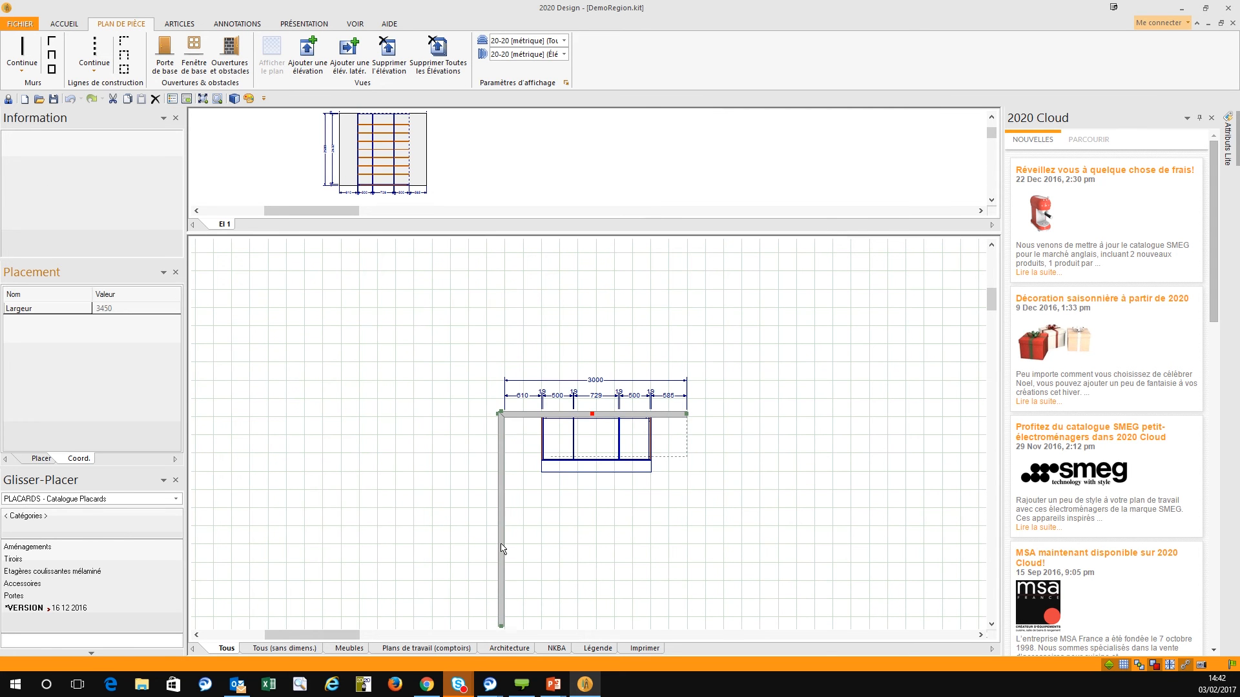
Insert a 1500 mm wide FENF4 sliding glass bay from the _PIECE catalogue in the side wall, 1500 mm from the corner
left_click(177, 499)
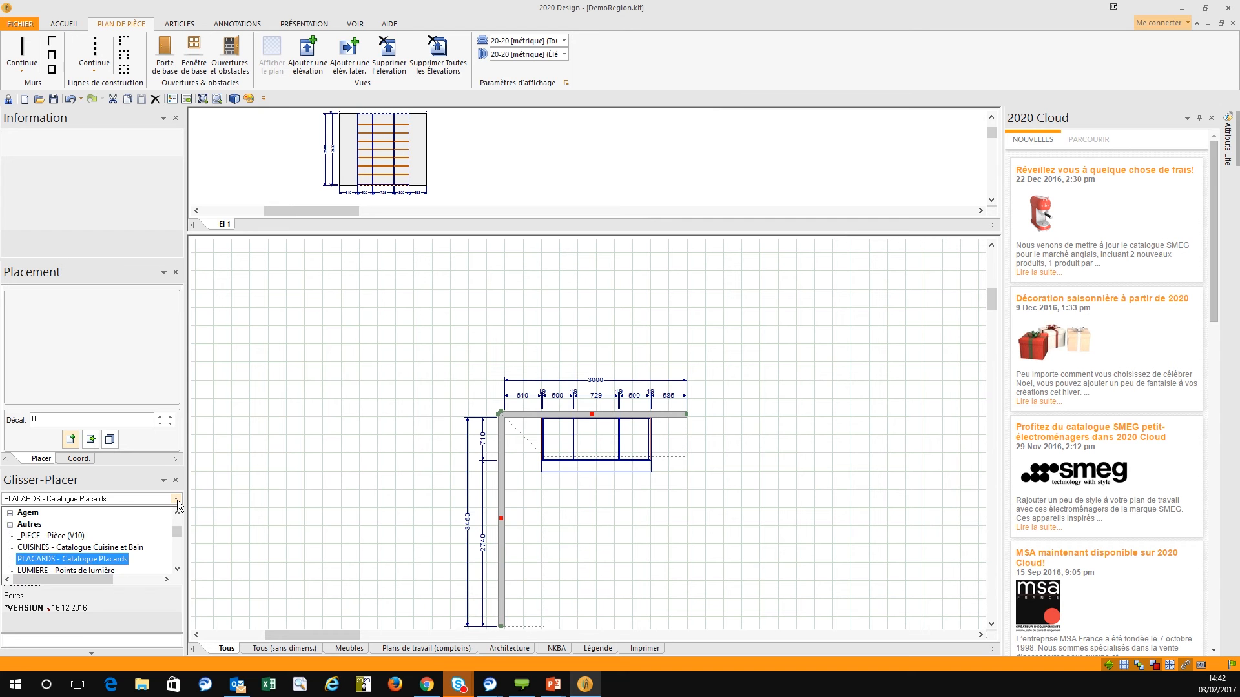
left_click(97, 535)
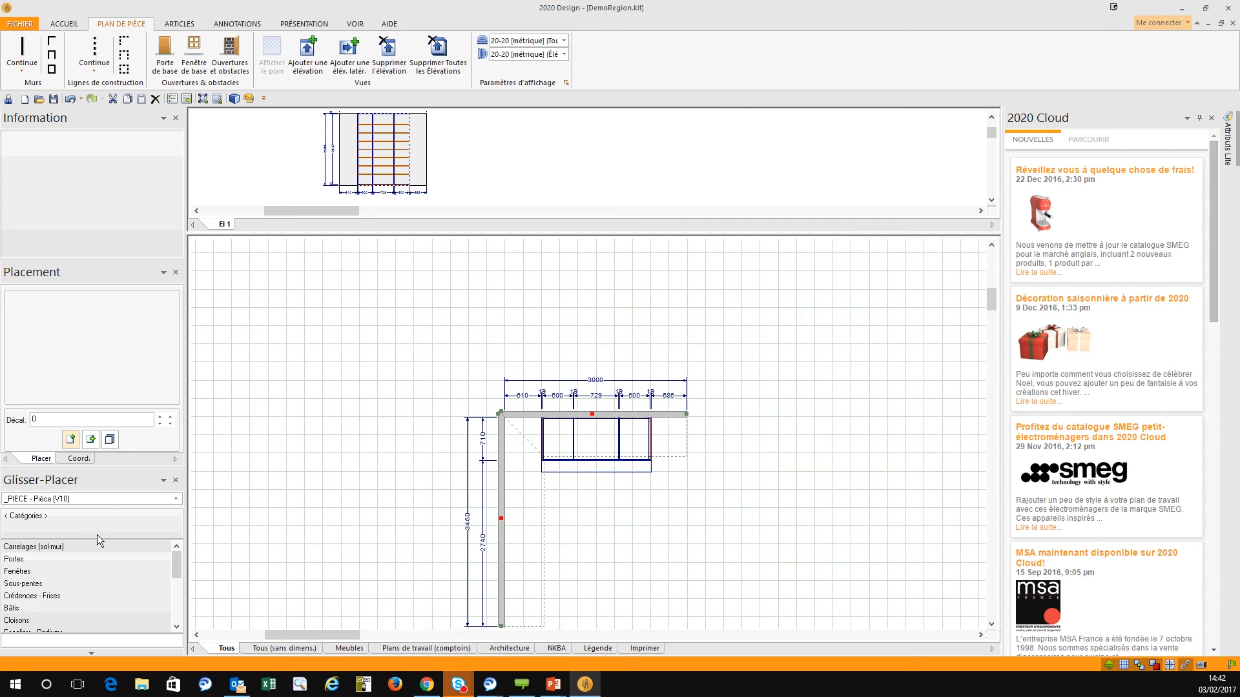
double_click(41, 575)
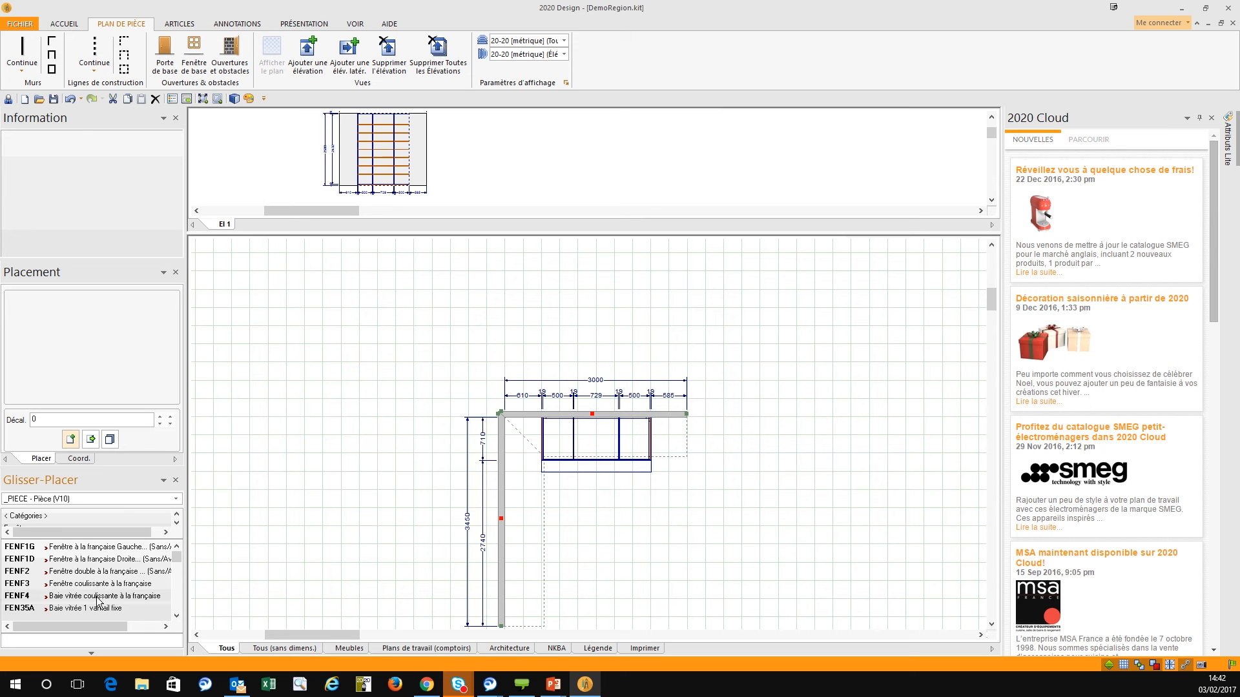
left_click_drag(96, 589, 528, 514)
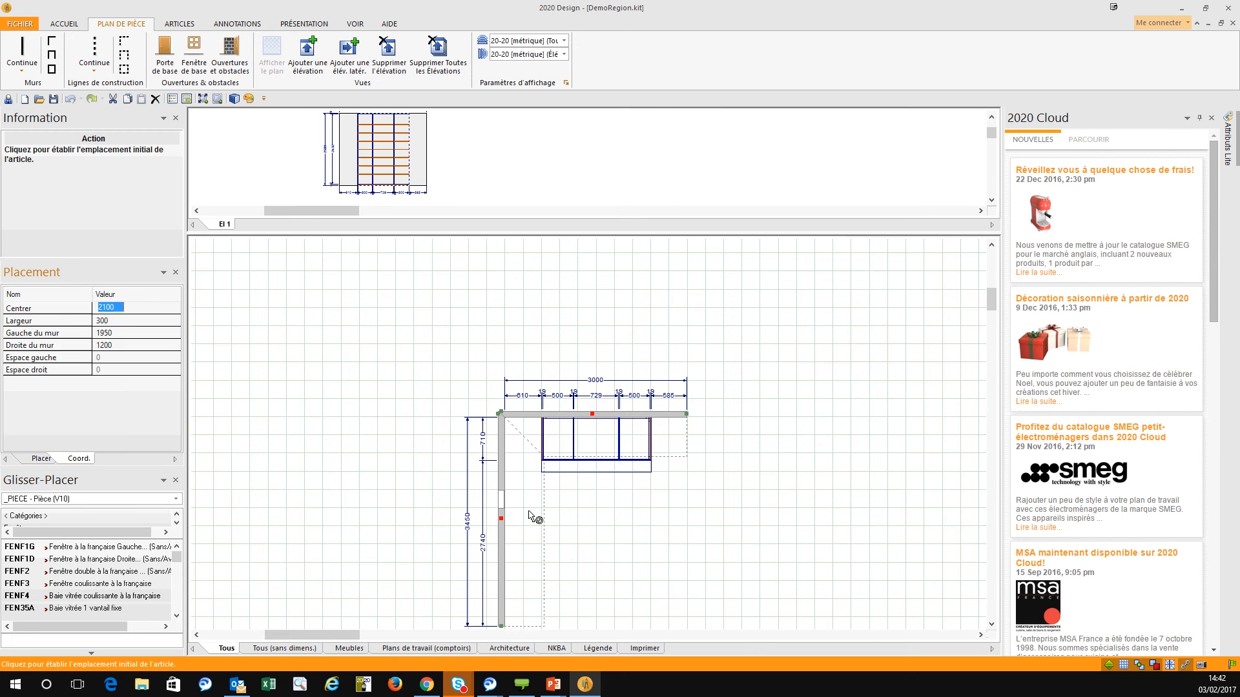
left_click(514, 590)
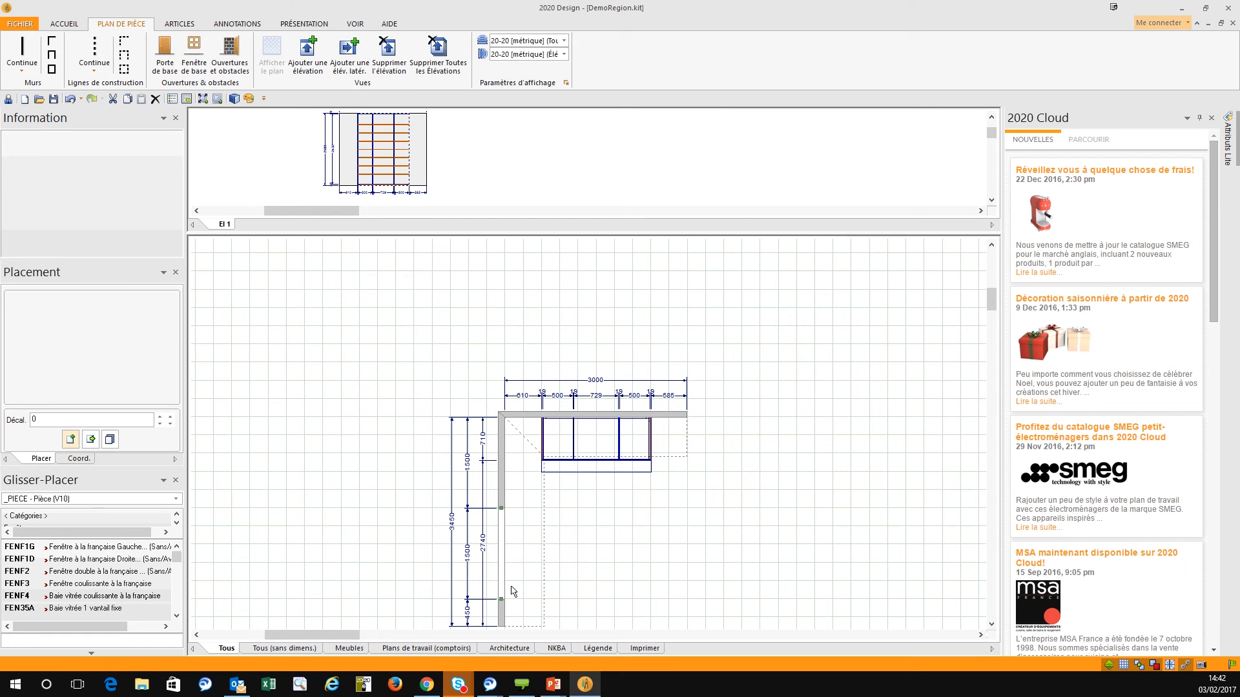
Open the room in an enlarged 3D rendering window and bring up the texture selection for the floor
left_click(234, 99)
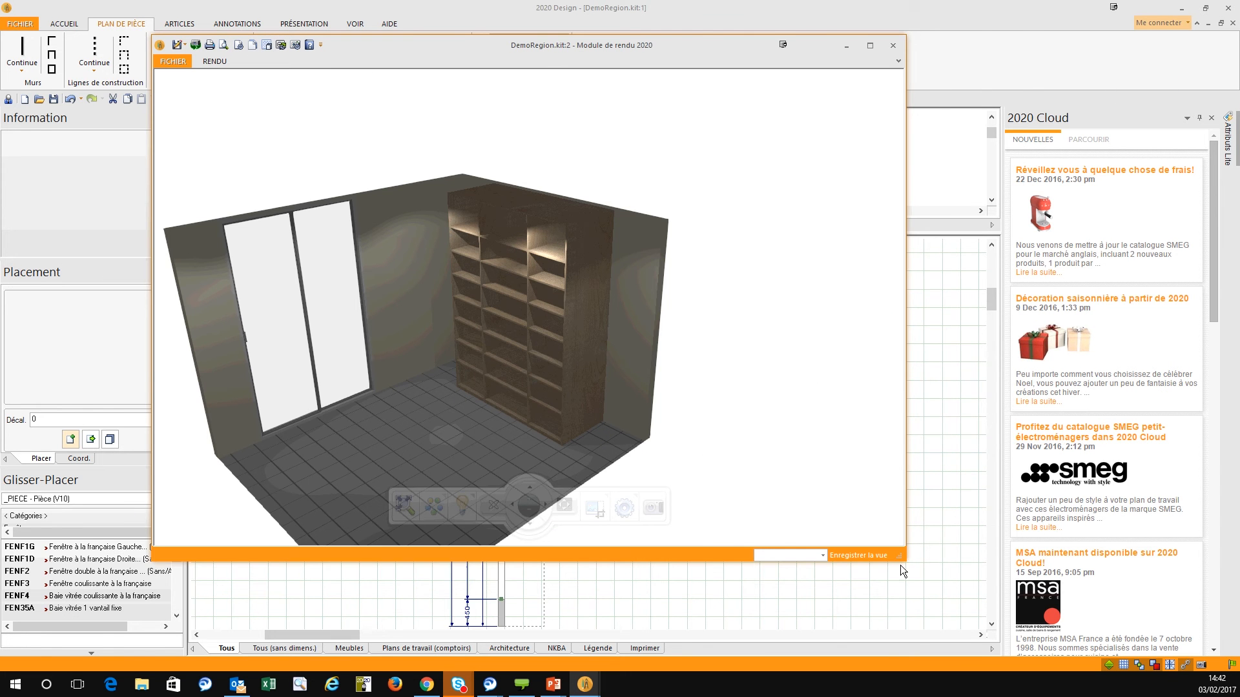
left_click_drag(900, 566, 1024, 642)
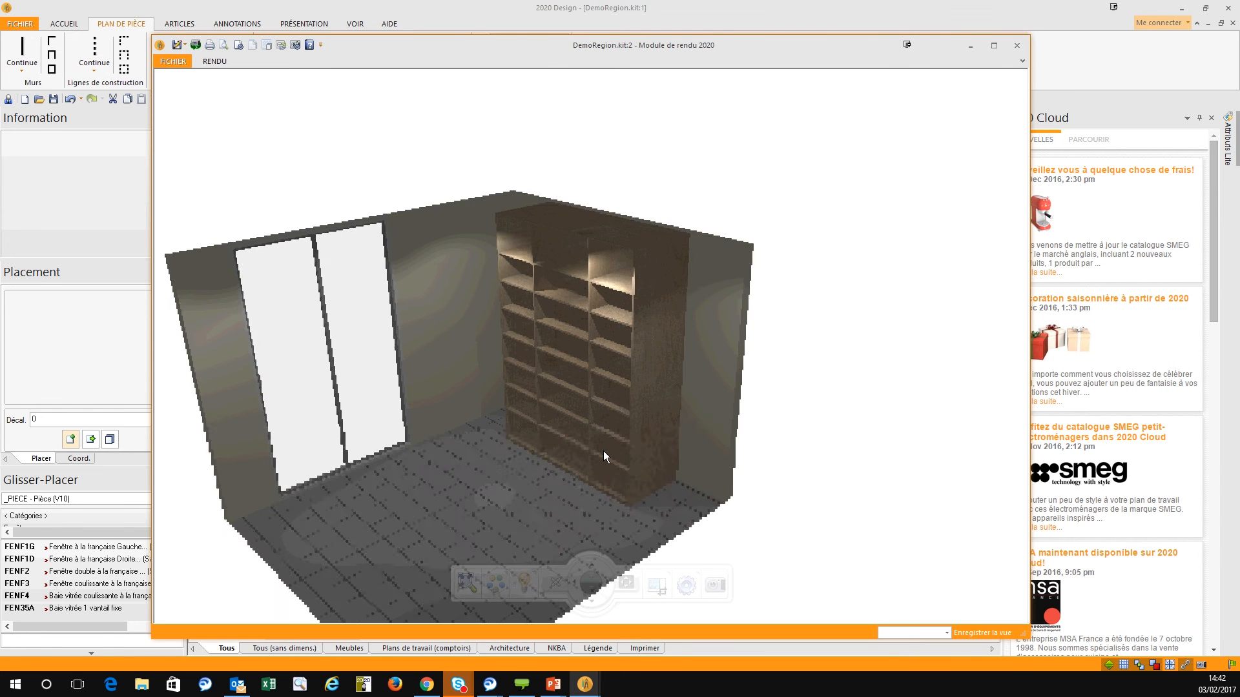
left_click(496, 584)
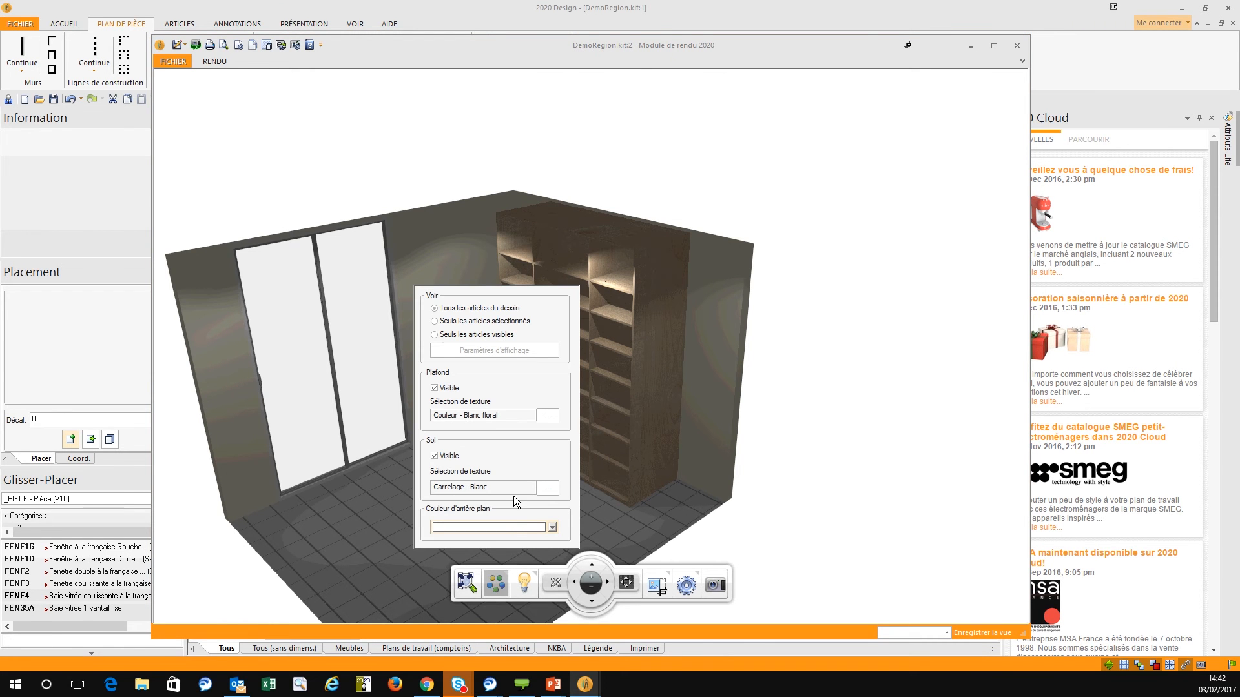
left_click(548, 488)
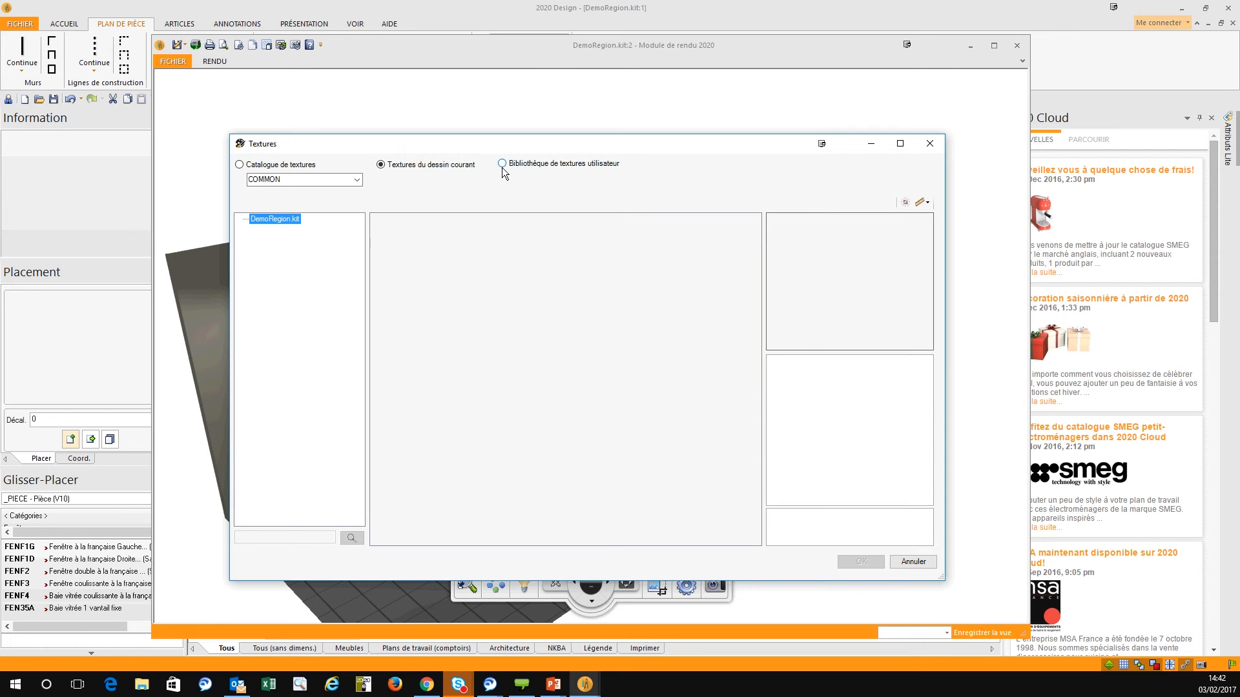
Add the desktop image 92_parquet medium color-texture-seamless.jpg to the Textures folder of the user texture library
left_click(240, 165)
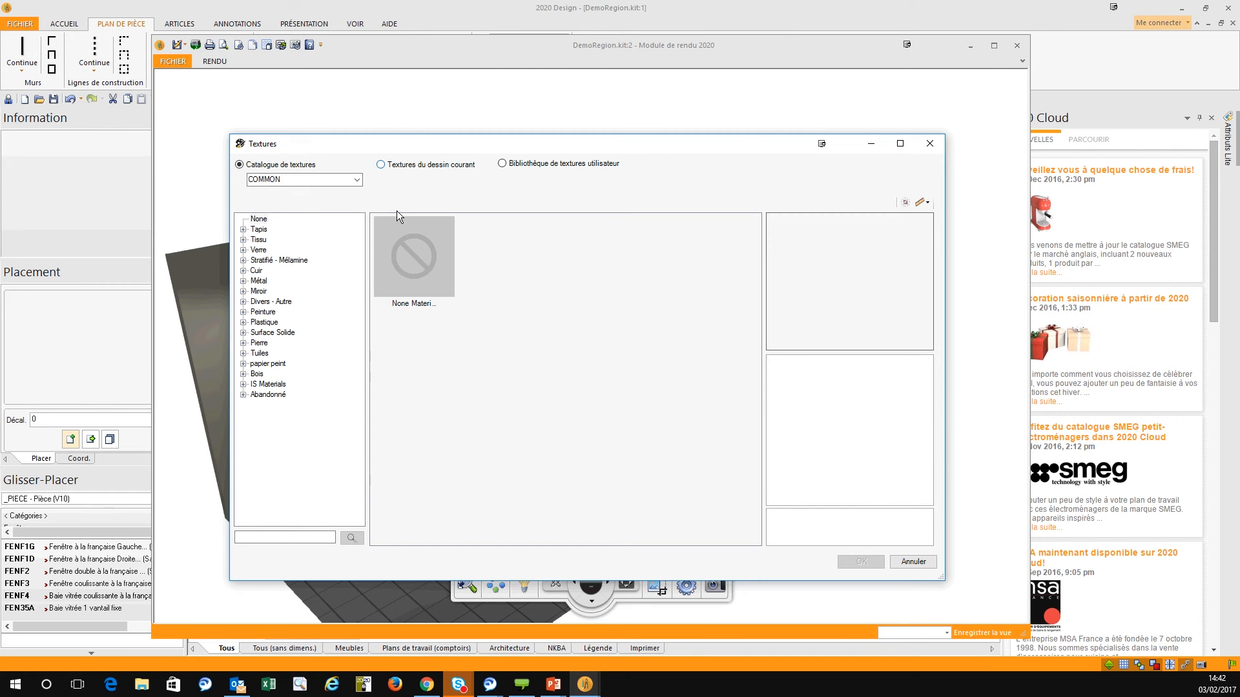
left_click(380, 165)
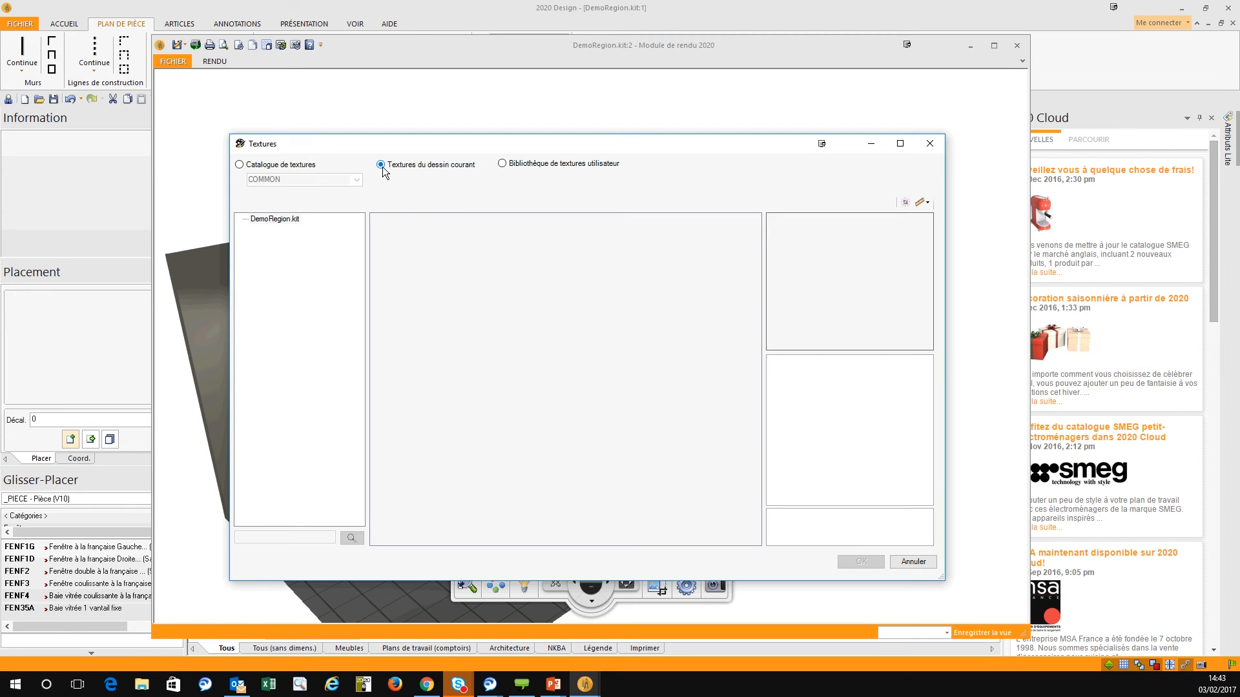
left_click(503, 164)
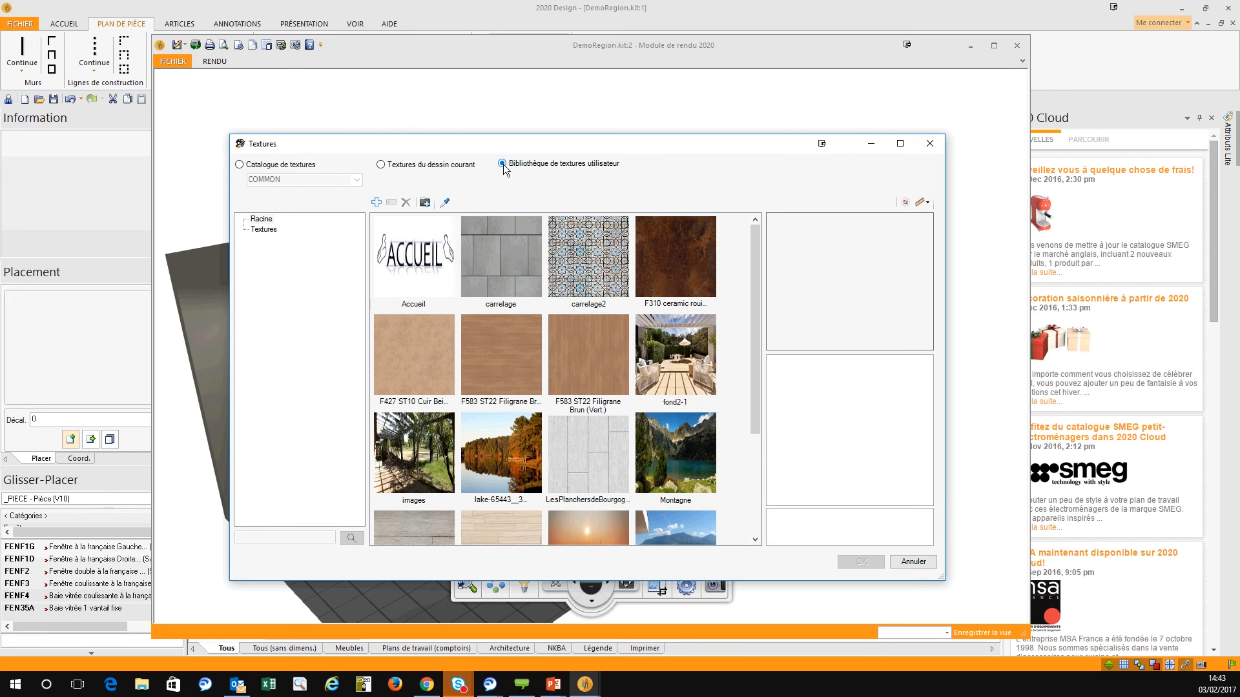
left_click(261, 219)
left_click(263, 229)
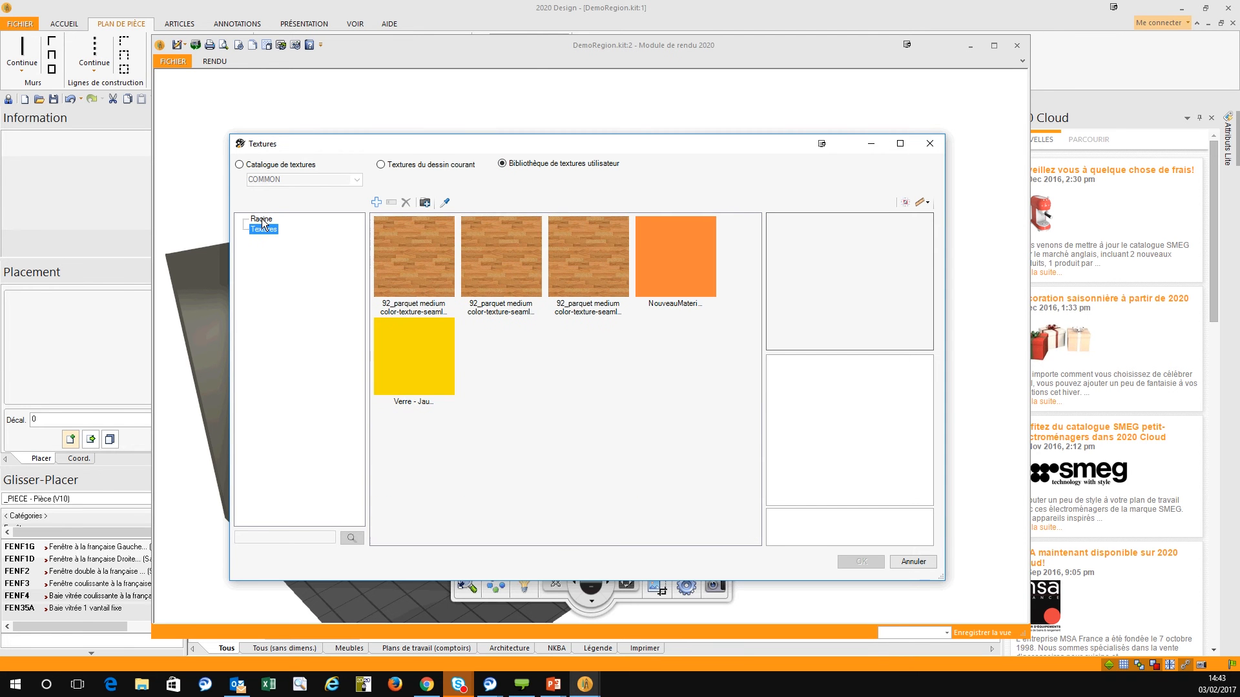
left_click(425, 203)
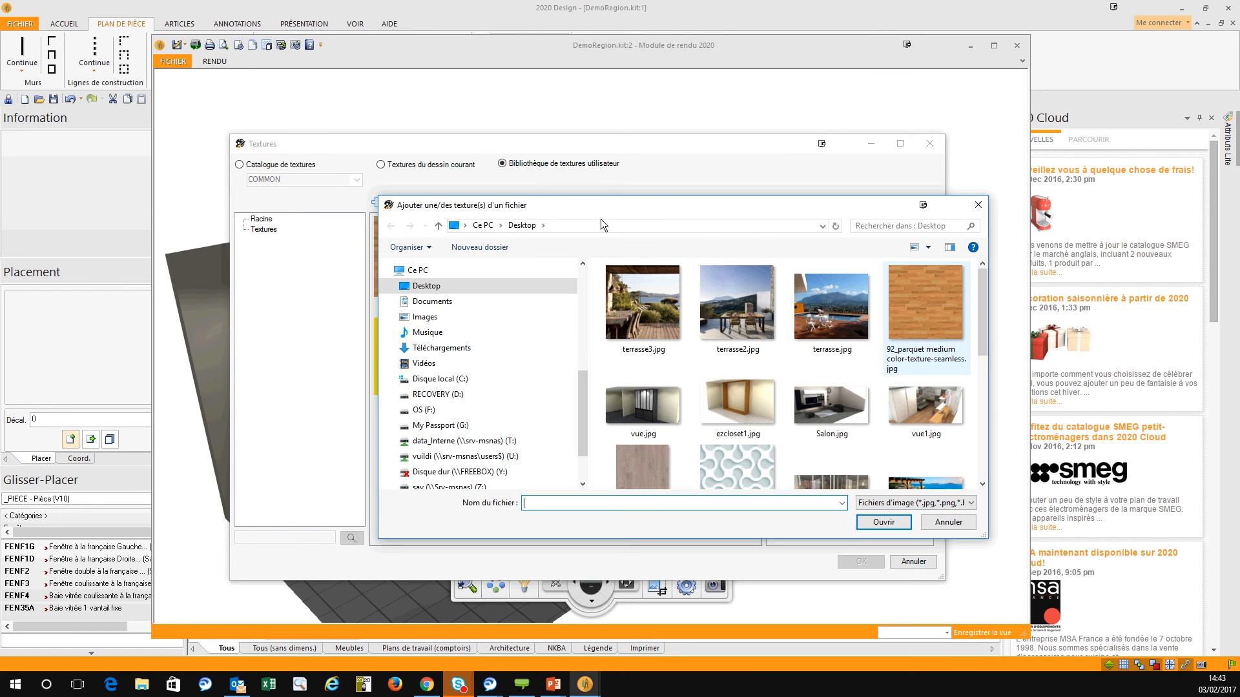
left_click(929, 300)
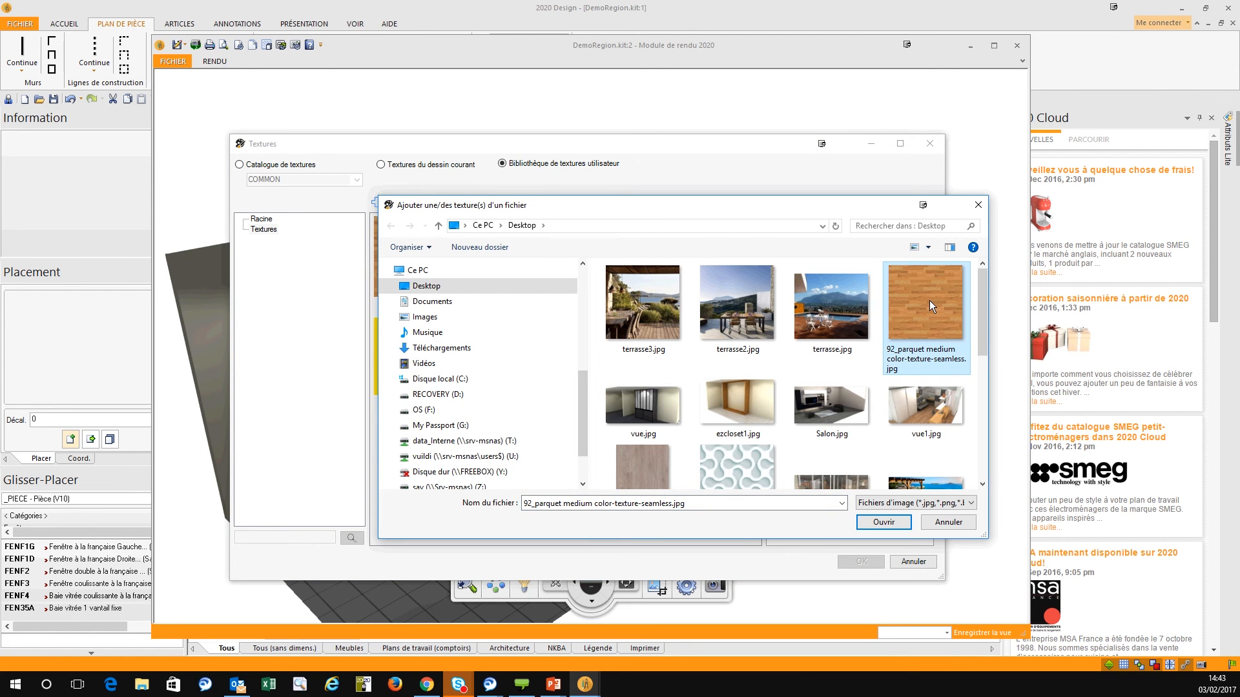
left_click(901, 528)
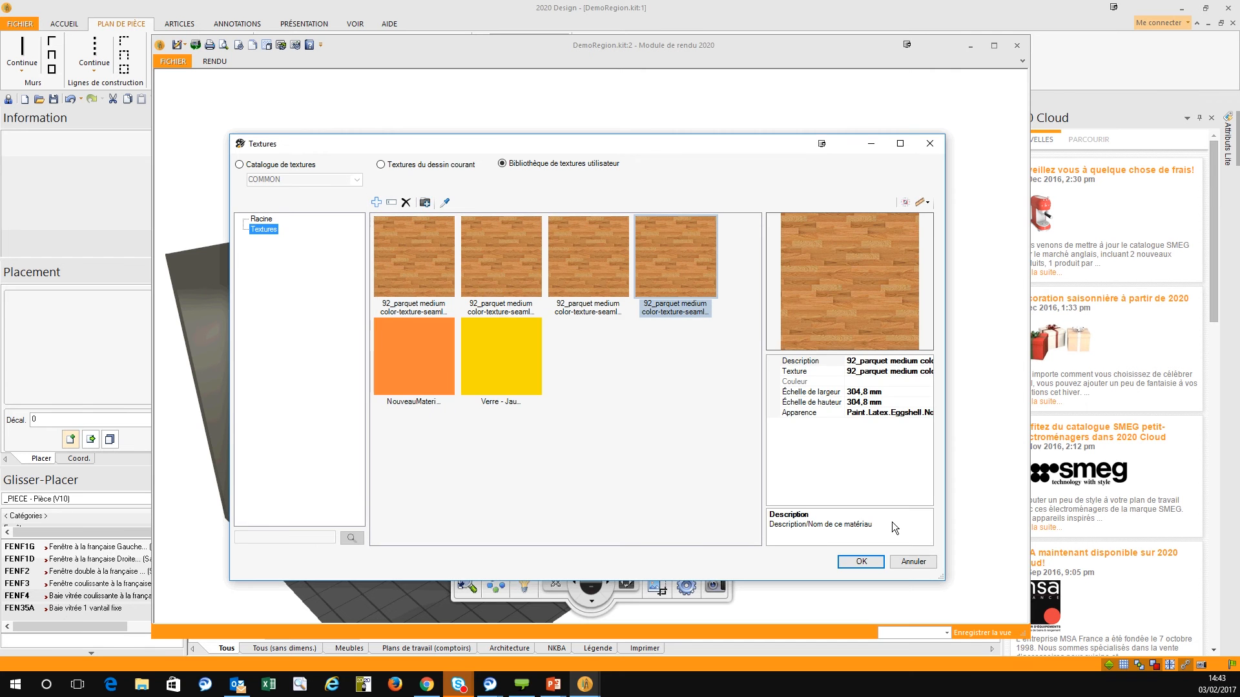
Set the parquet texture's width and height scale to 1500 mm and apply it to the floor
left_click_drag(944, 587, 1047, 601)
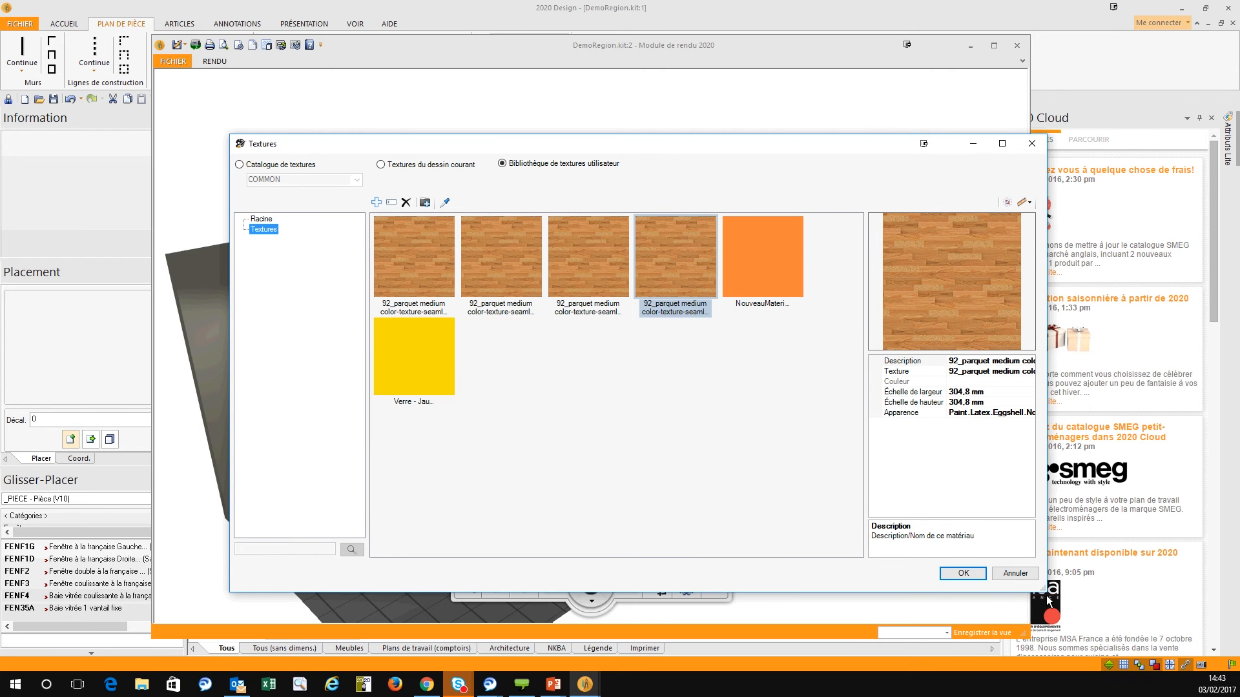
left_click(975, 394)
left_click(958, 393)
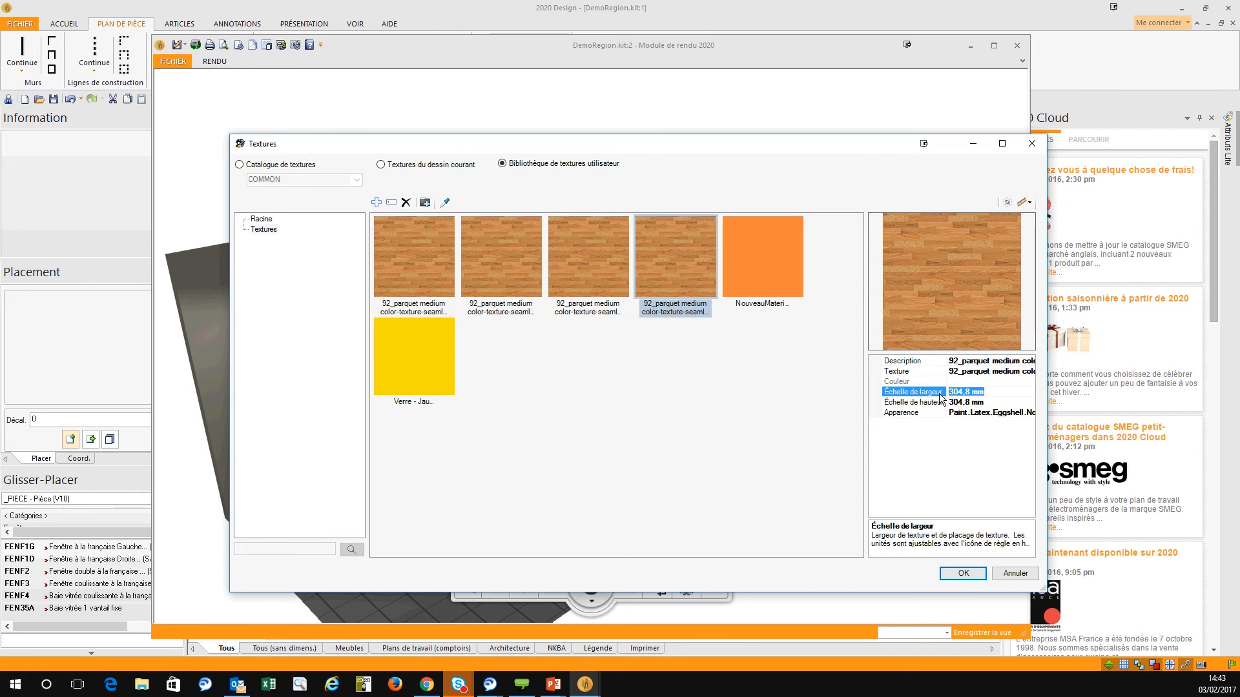
type("1500")
left_click(1014, 403)
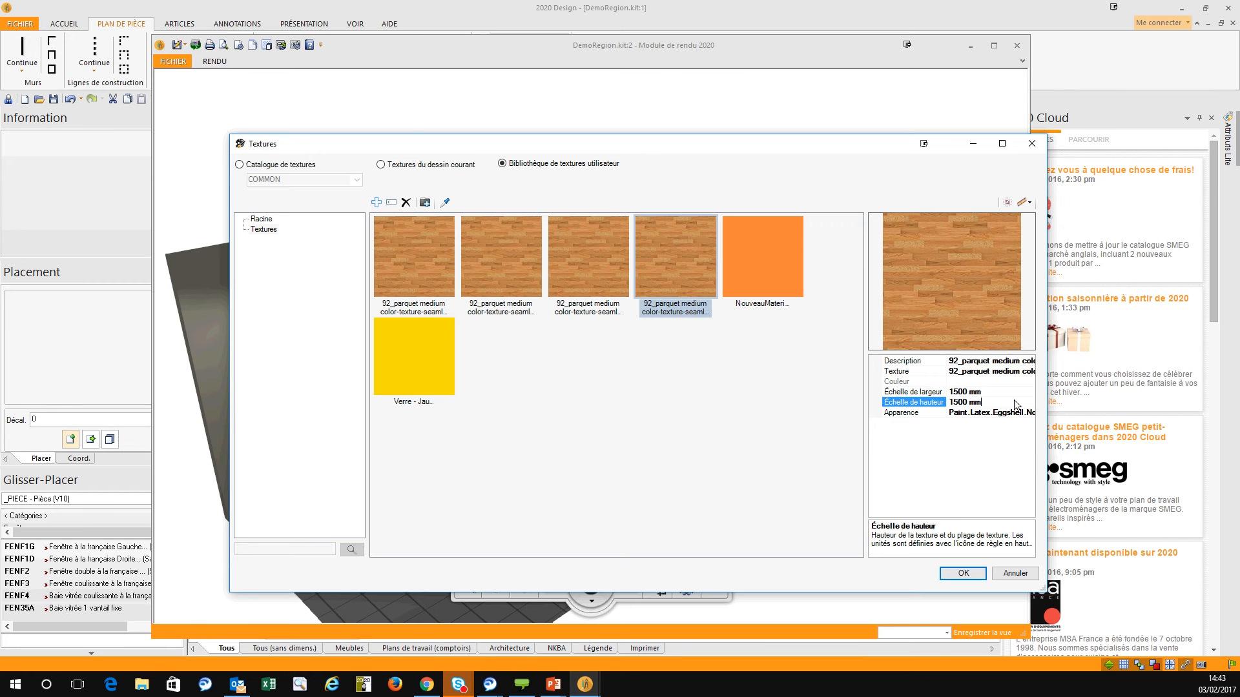
left_click(975, 573)
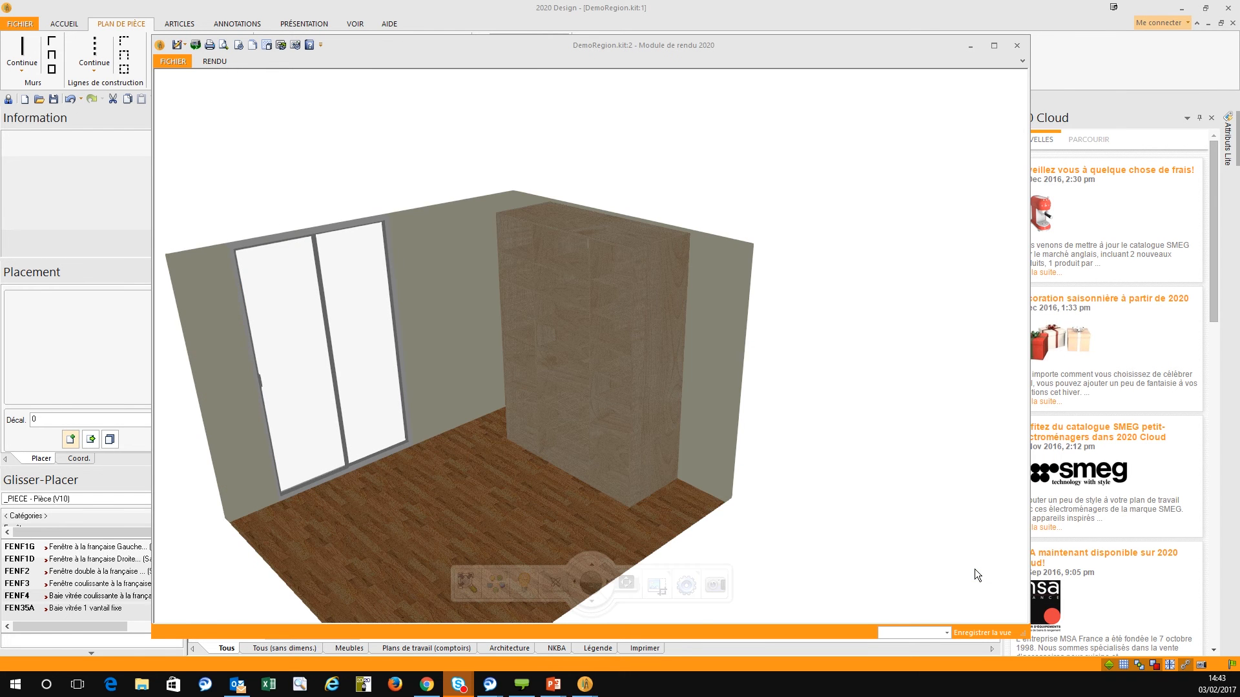
Generate a rendered close view of the wardrobe and glass bay, and return to the floor plan
left_click_drag(485, 444, 568, 378)
scroll(568, 378, "up", 3)
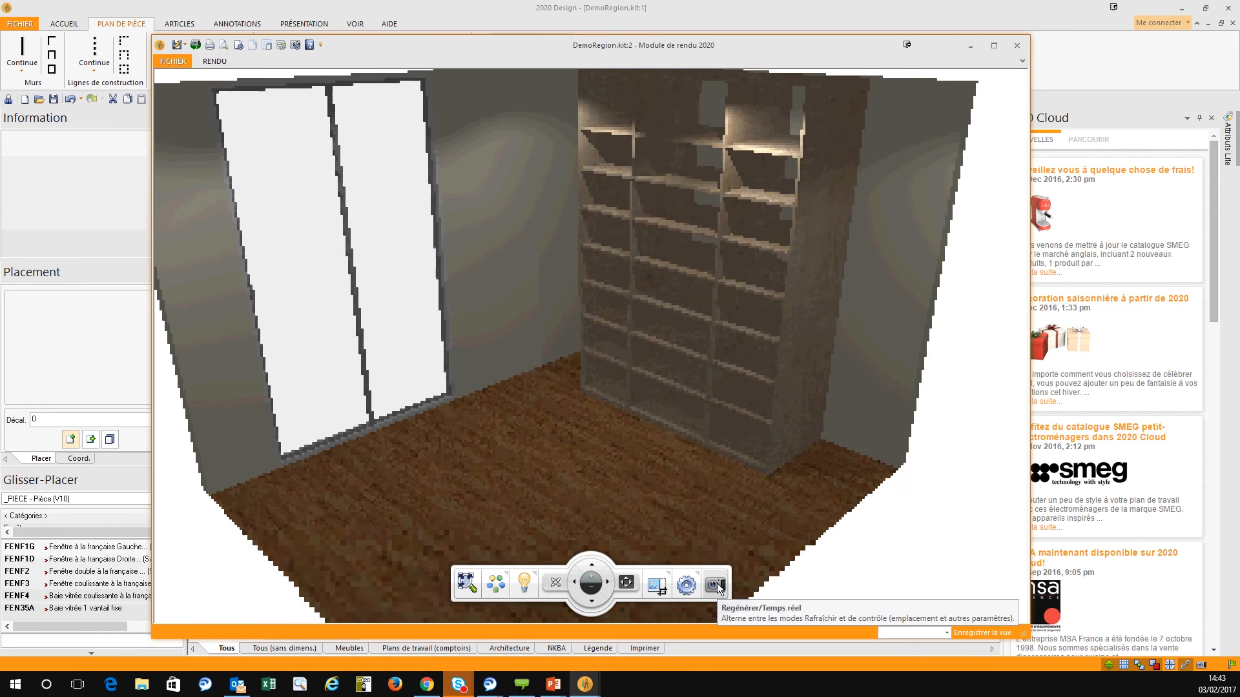
left_click(717, 582)
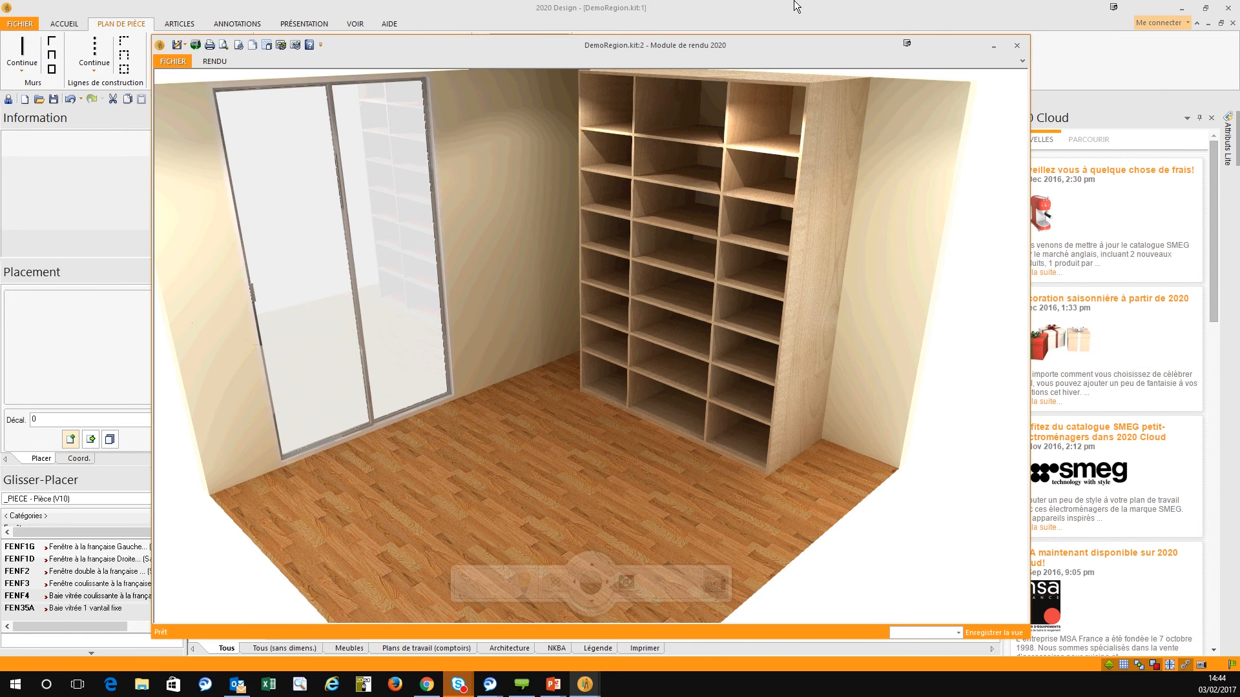
left_click(996, 46)
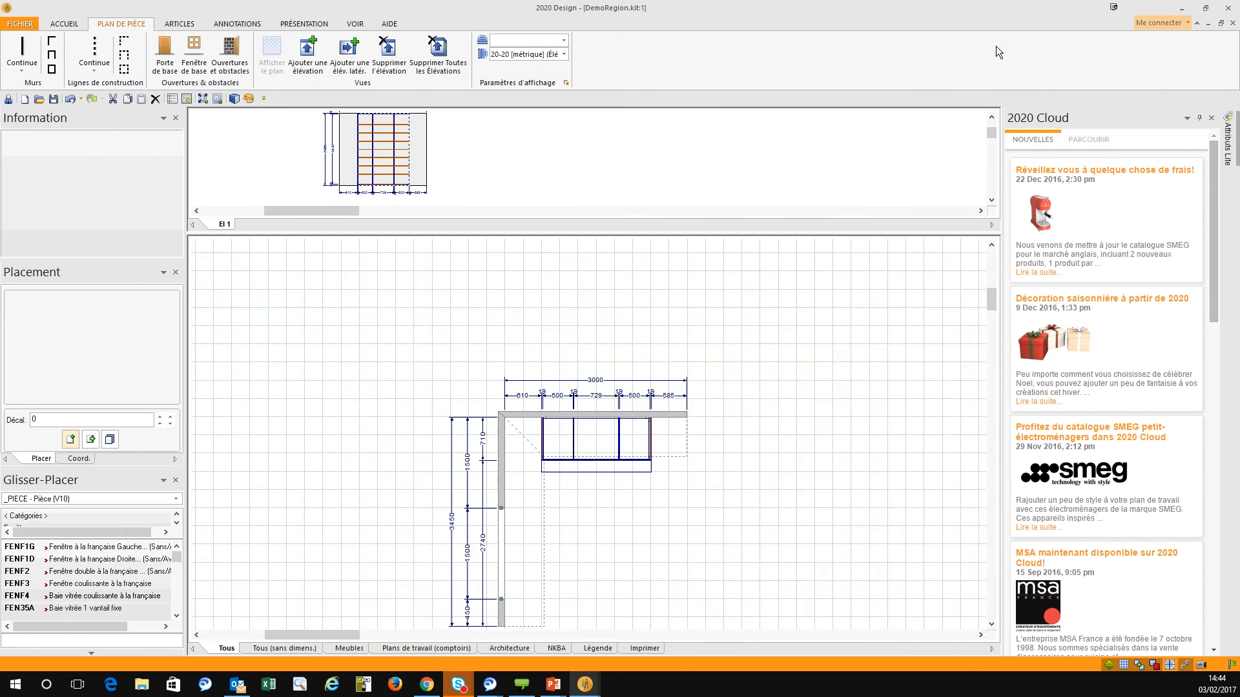
Insert the EXTERIEUR landscape from the Fenêtres category along the side wall and shorten it to slightly overlap both ends of the glass bay
left_click(20, 530)
left_click(29, 572)
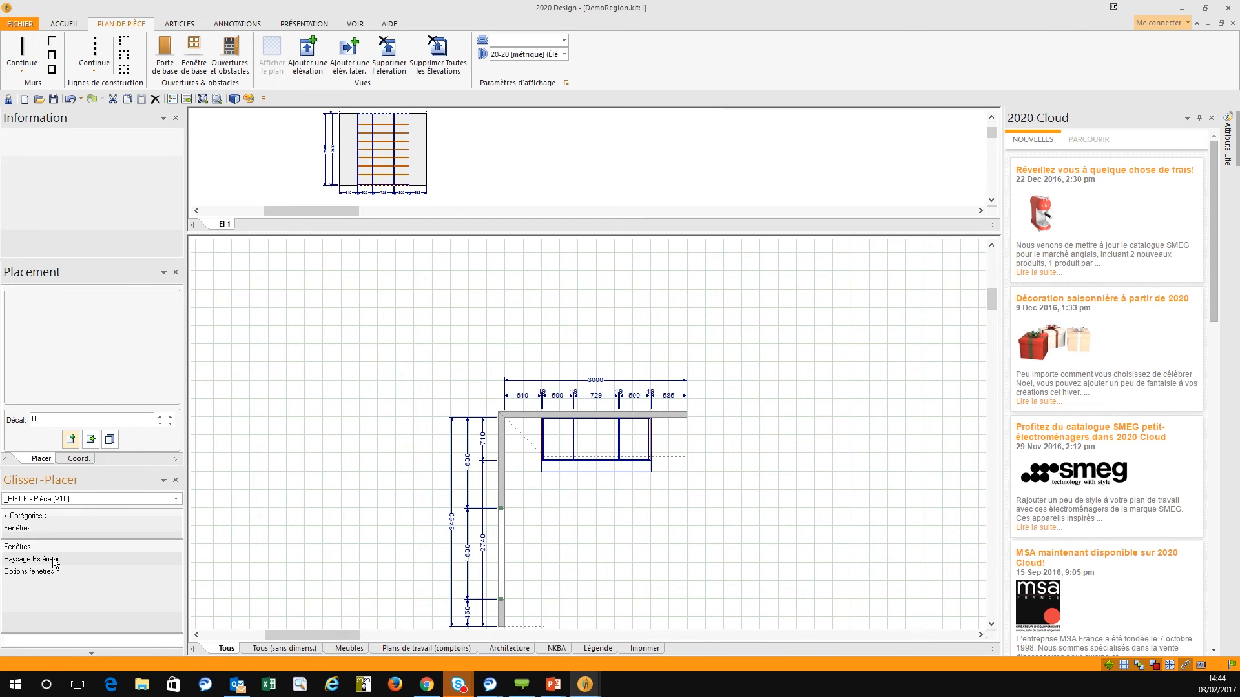
left_click(38, 559)
left_click(55, 563)
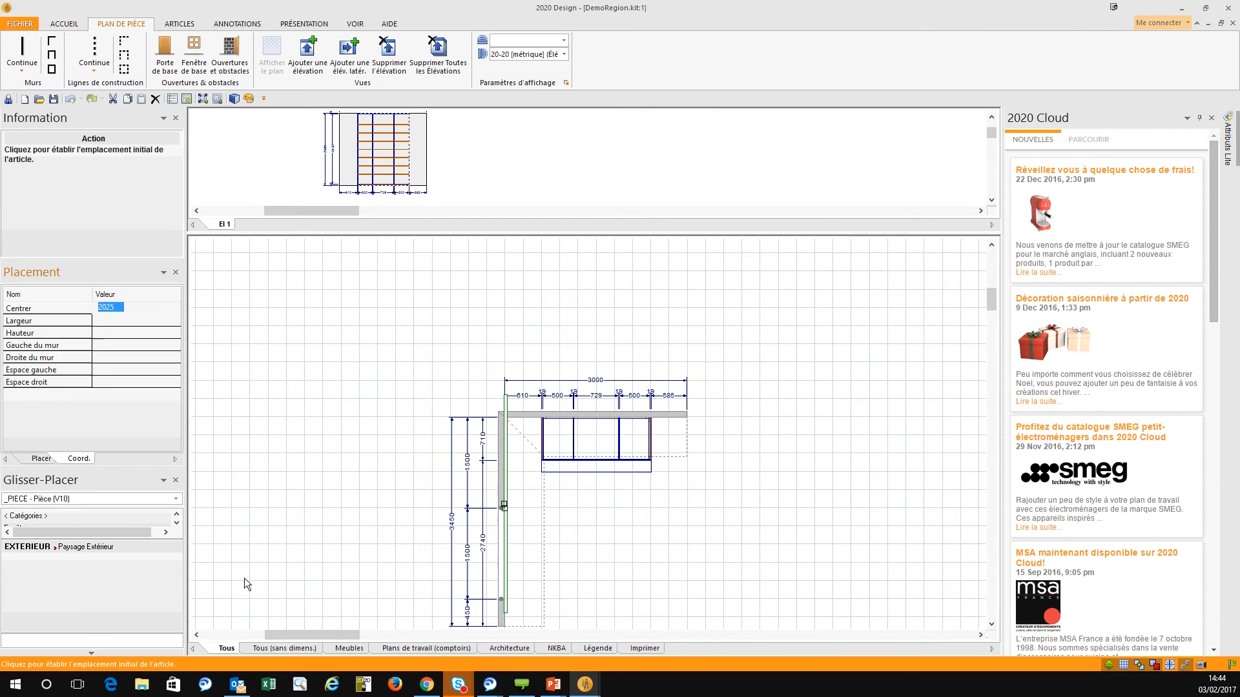
left_click(506, 621)
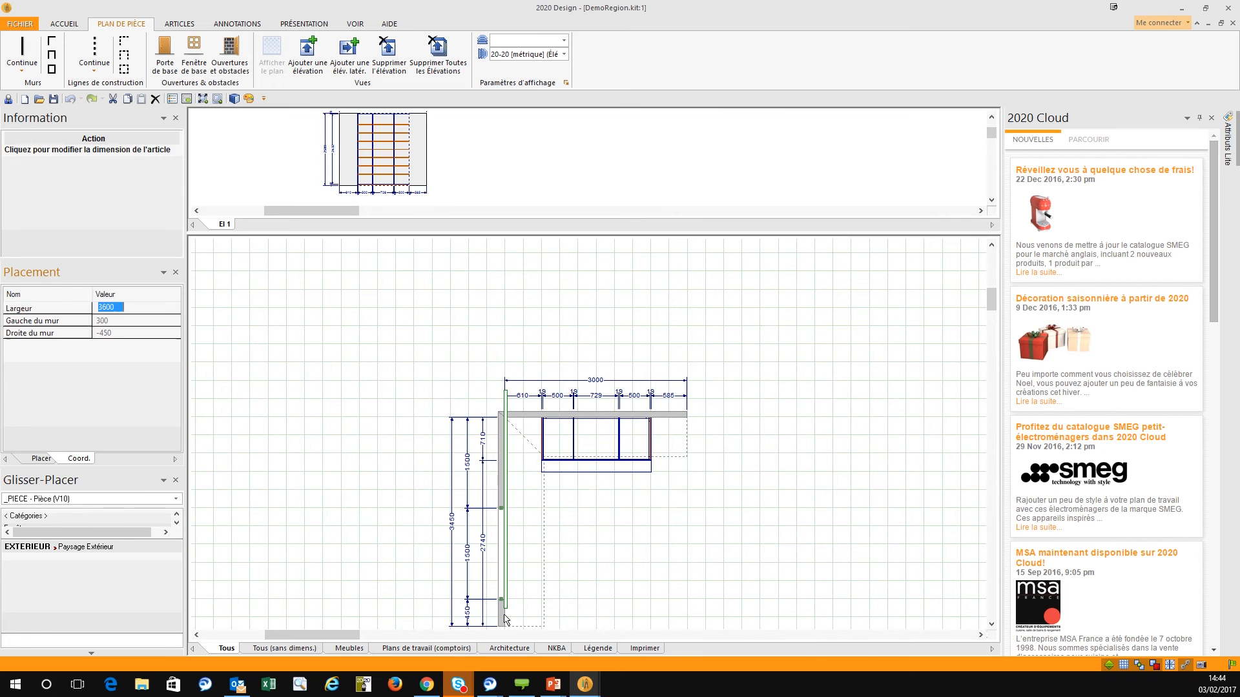
left_click(529, 467)
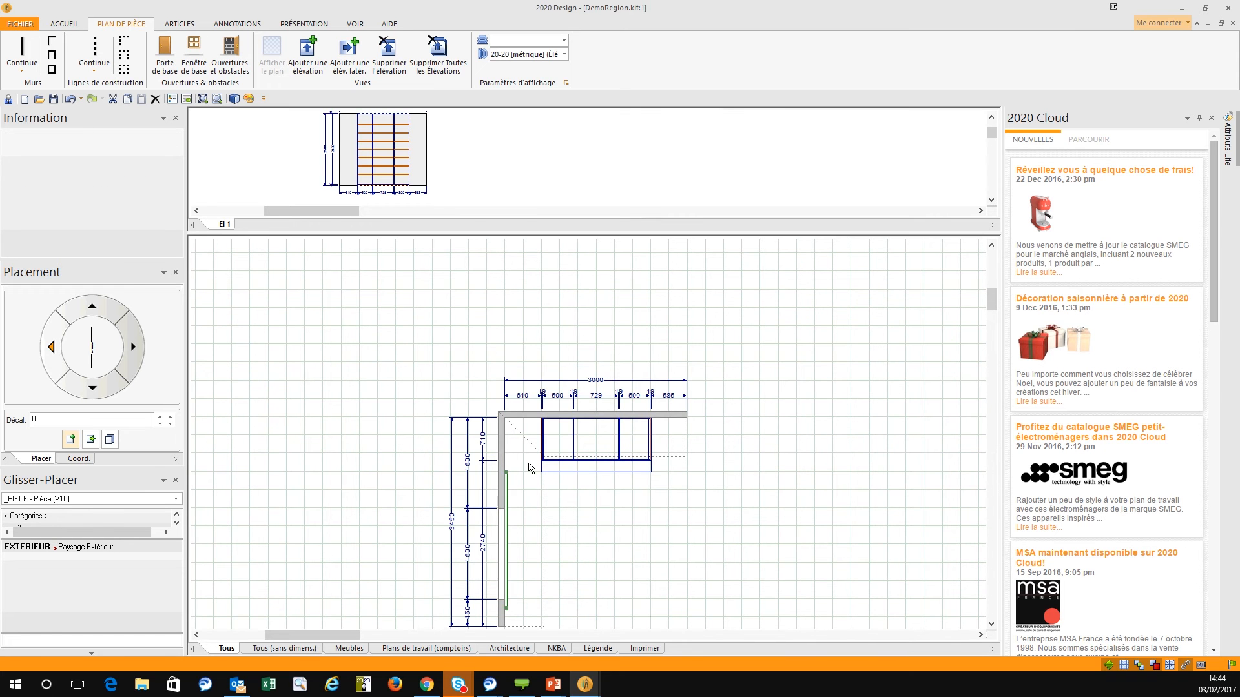
Move the EXTERIEUR landscape to the outer side of the side wall and set its scenery image to the user library texture fond2-1
middle_click_drag(595, 516, 635, 442)
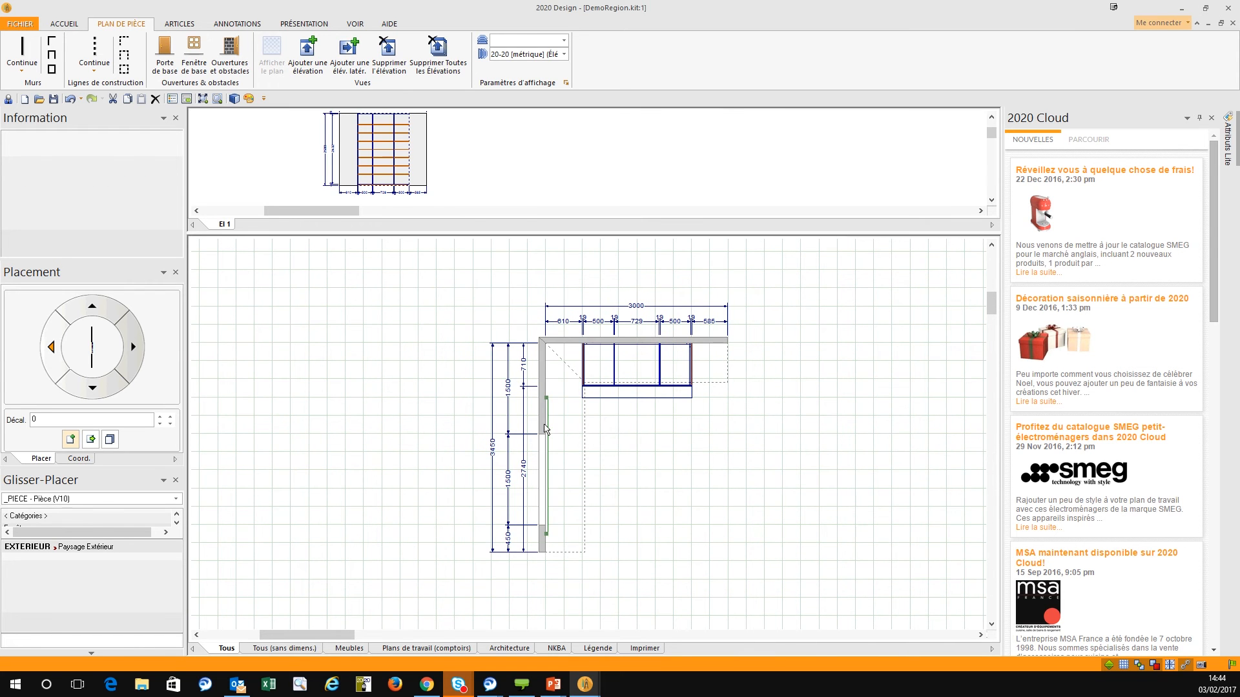
mouse_move(545, 429)
left_mouse_down()
mouse_move(559, 421)
mouse_move(533, 429)
left_mouse_up()
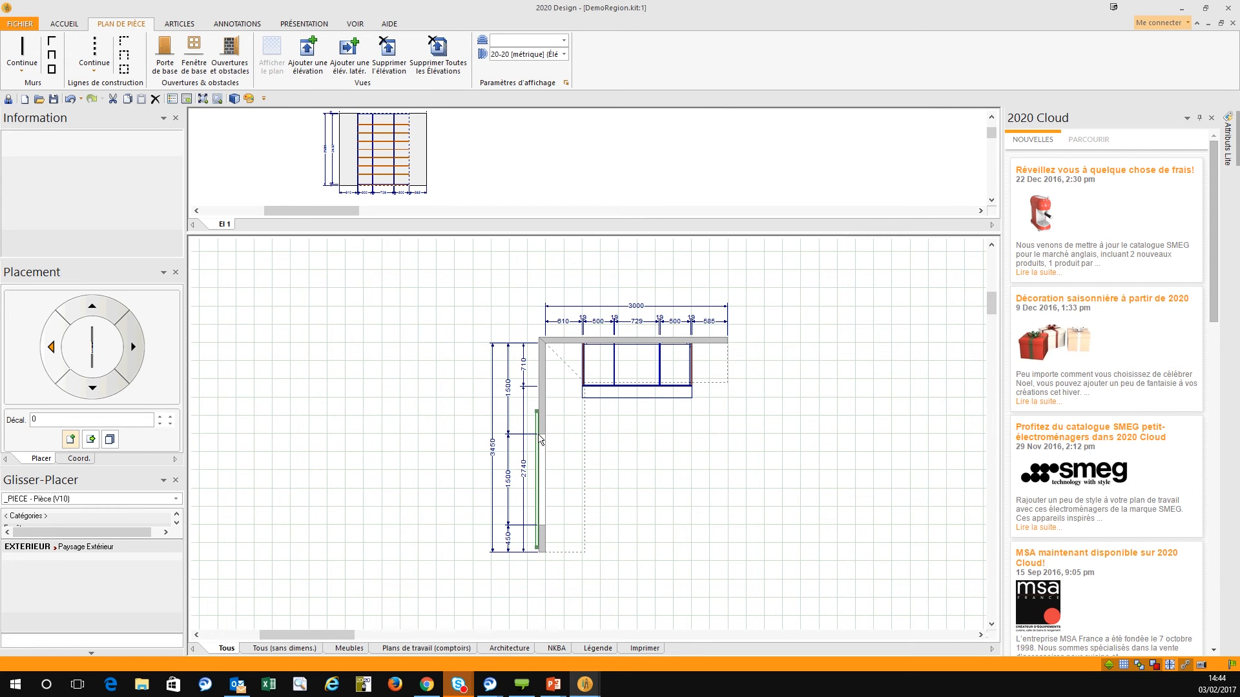
right_click(535, 437)
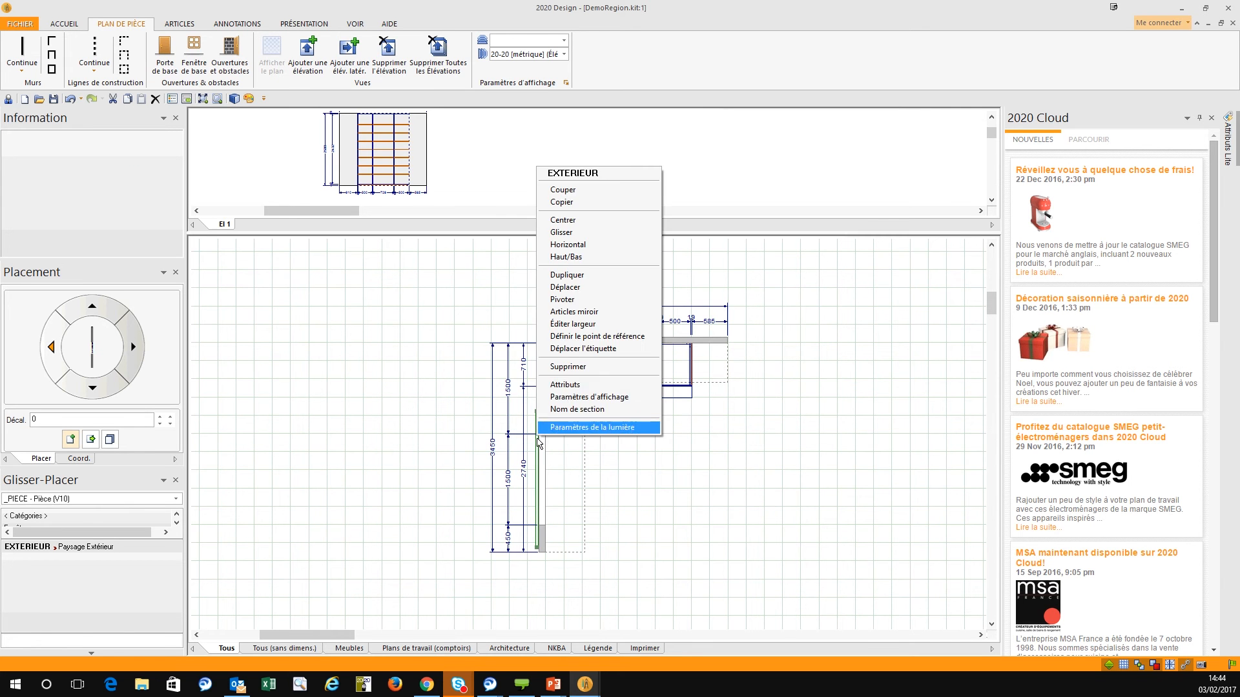
left_click(568, 397)
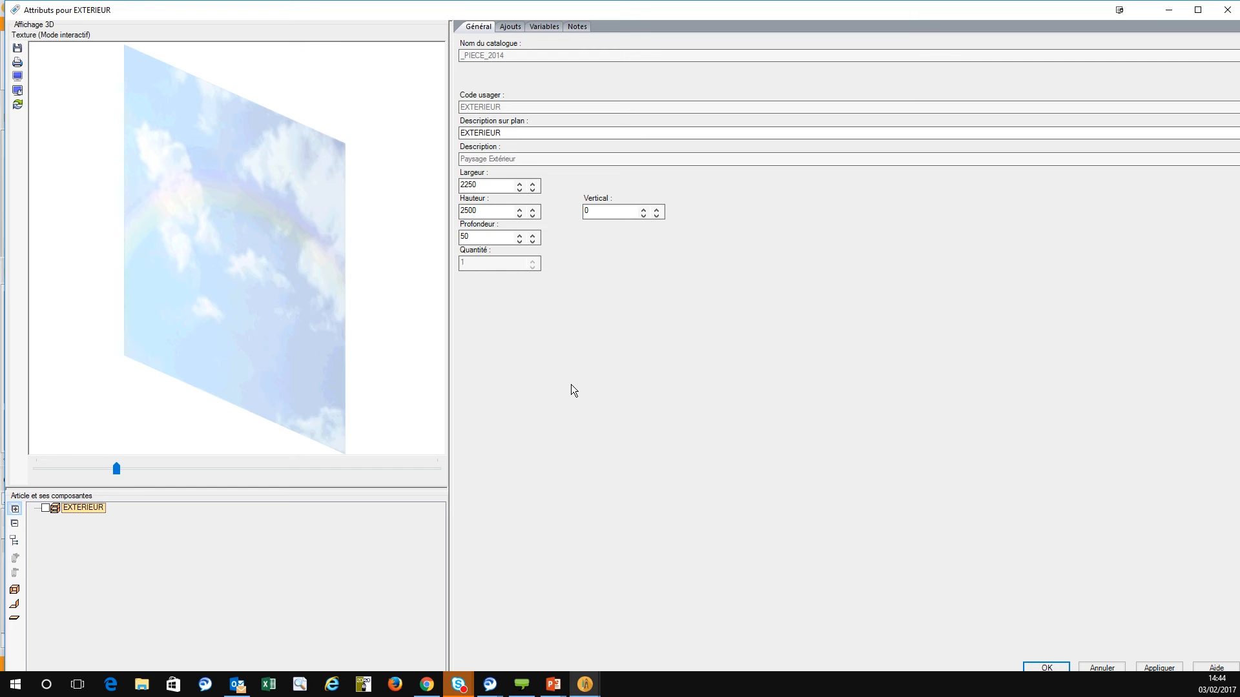
left_click(548, 26)
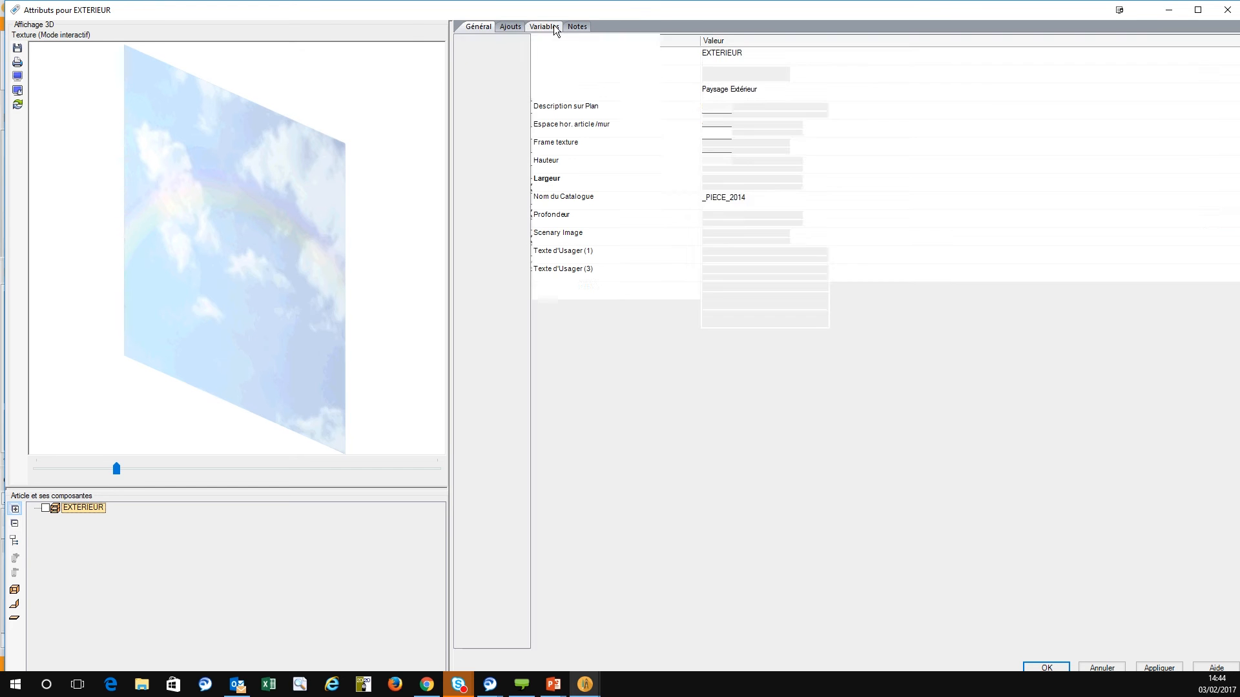
left_click(1218, 236)
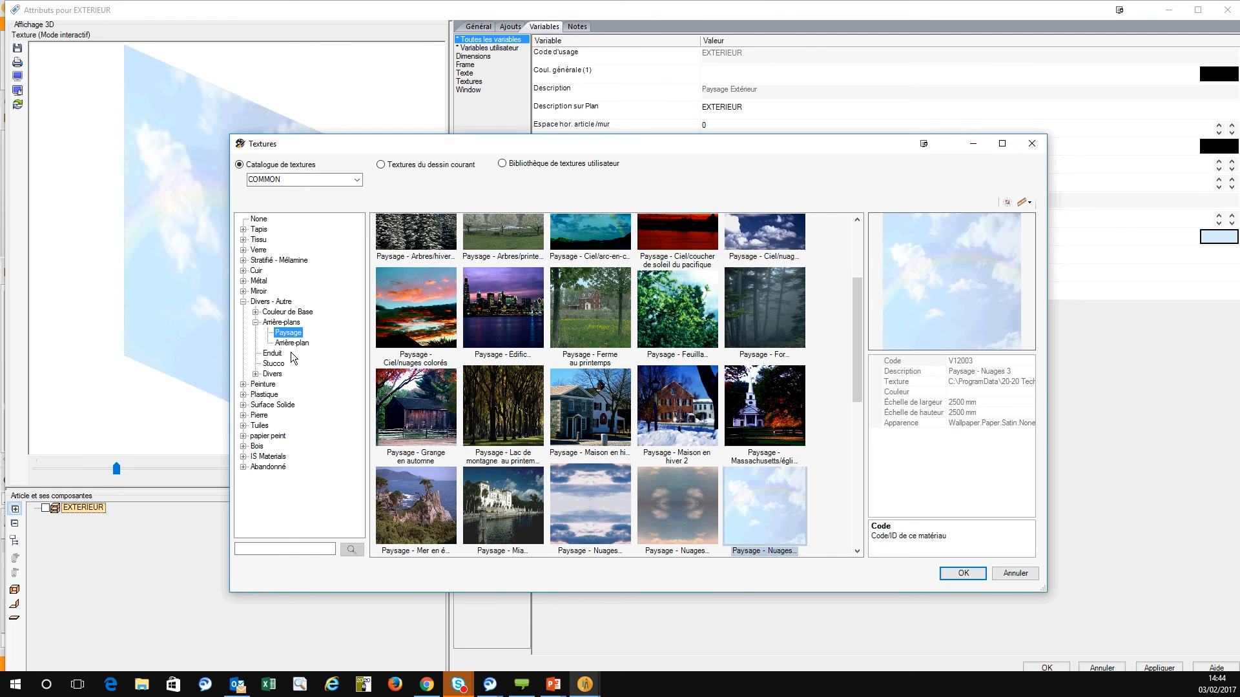
left_click(503, 164)
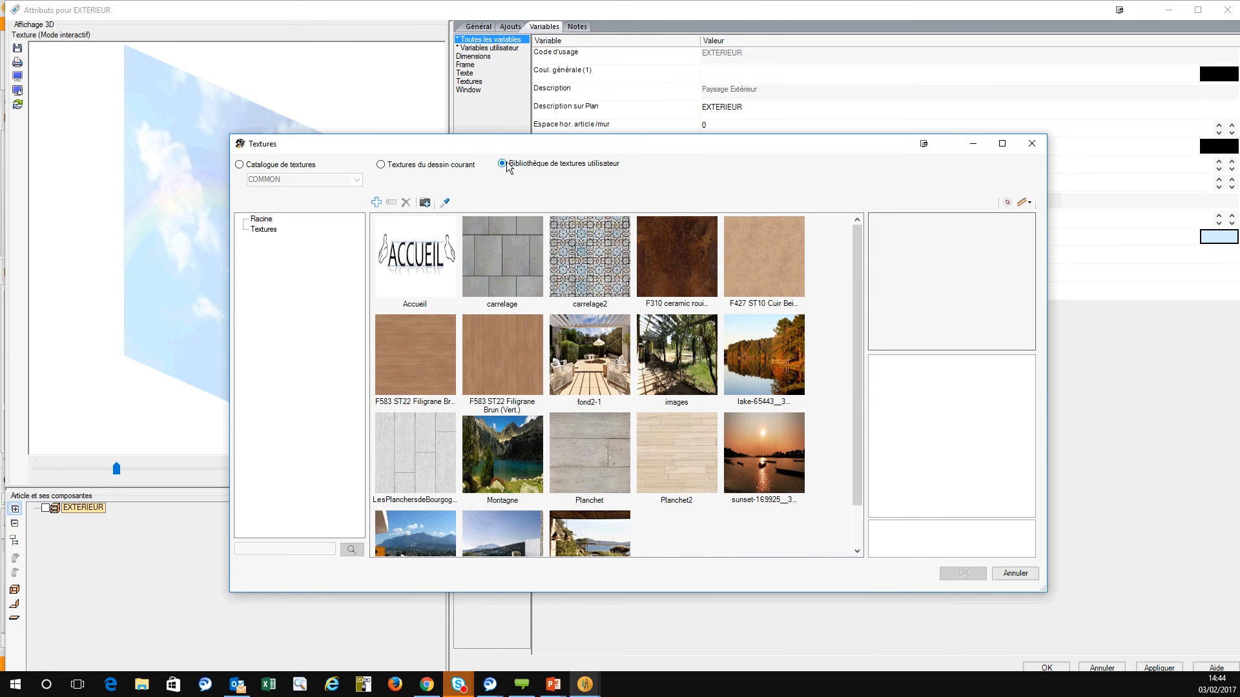
left_click(590, 348)
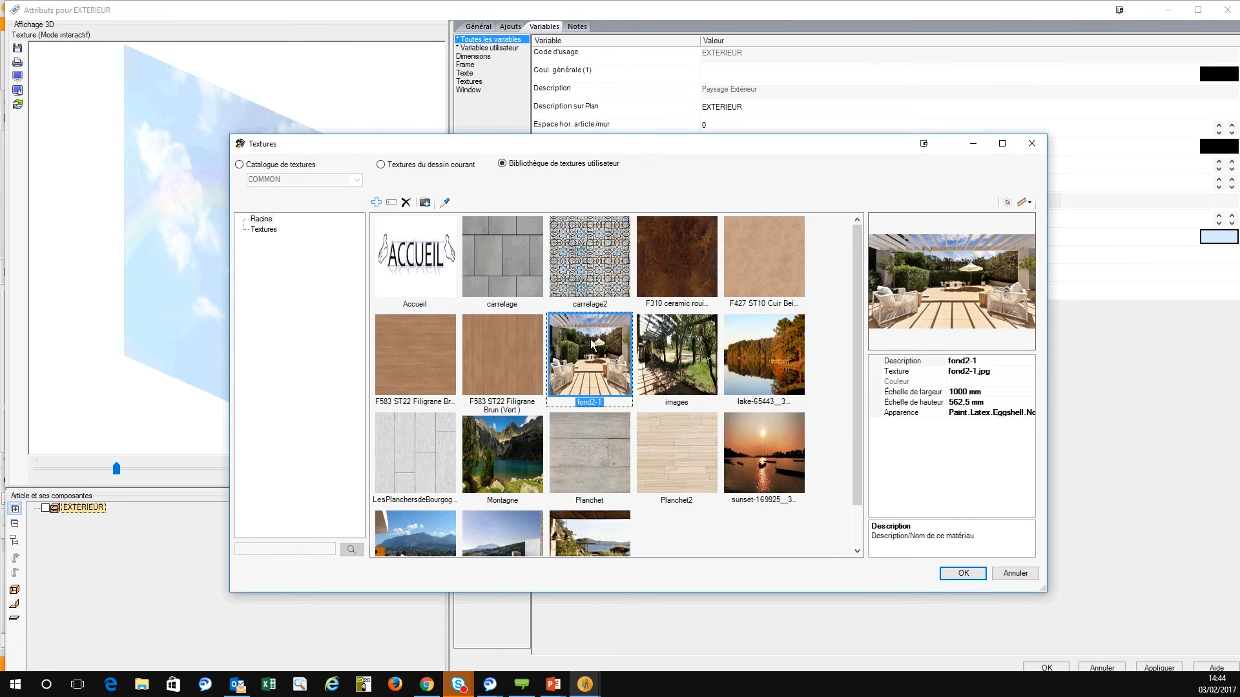
left_click(964, 579)
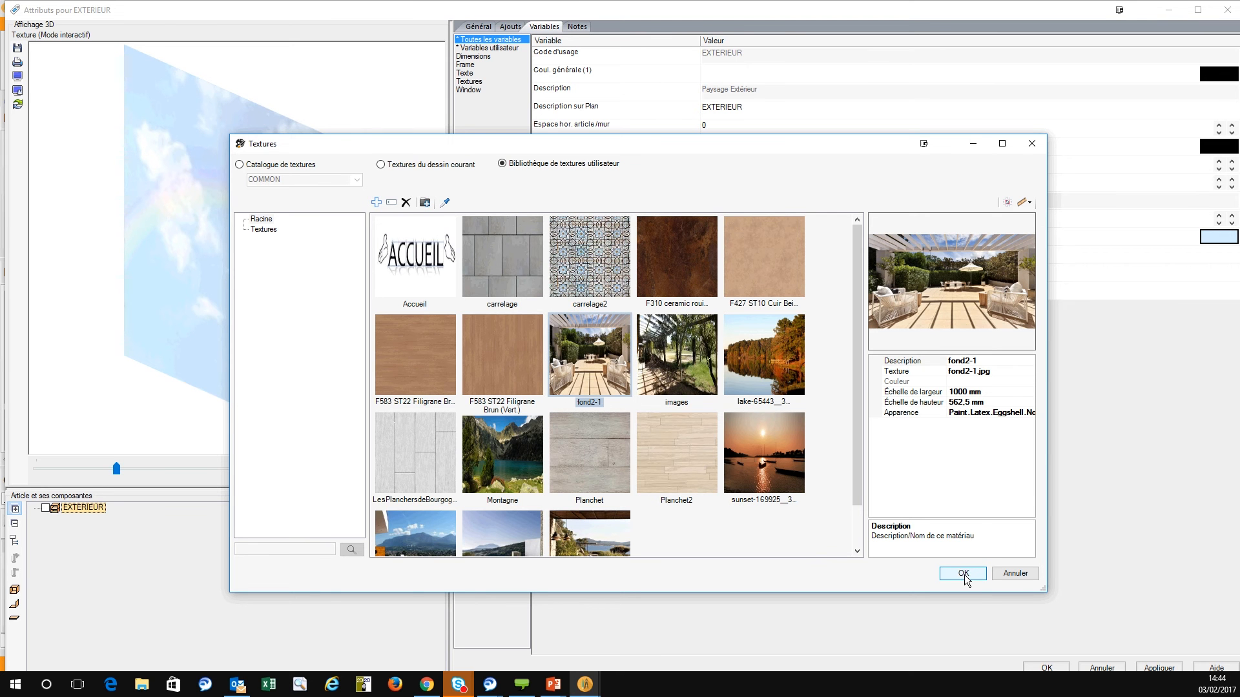
left_click(1049, 665)
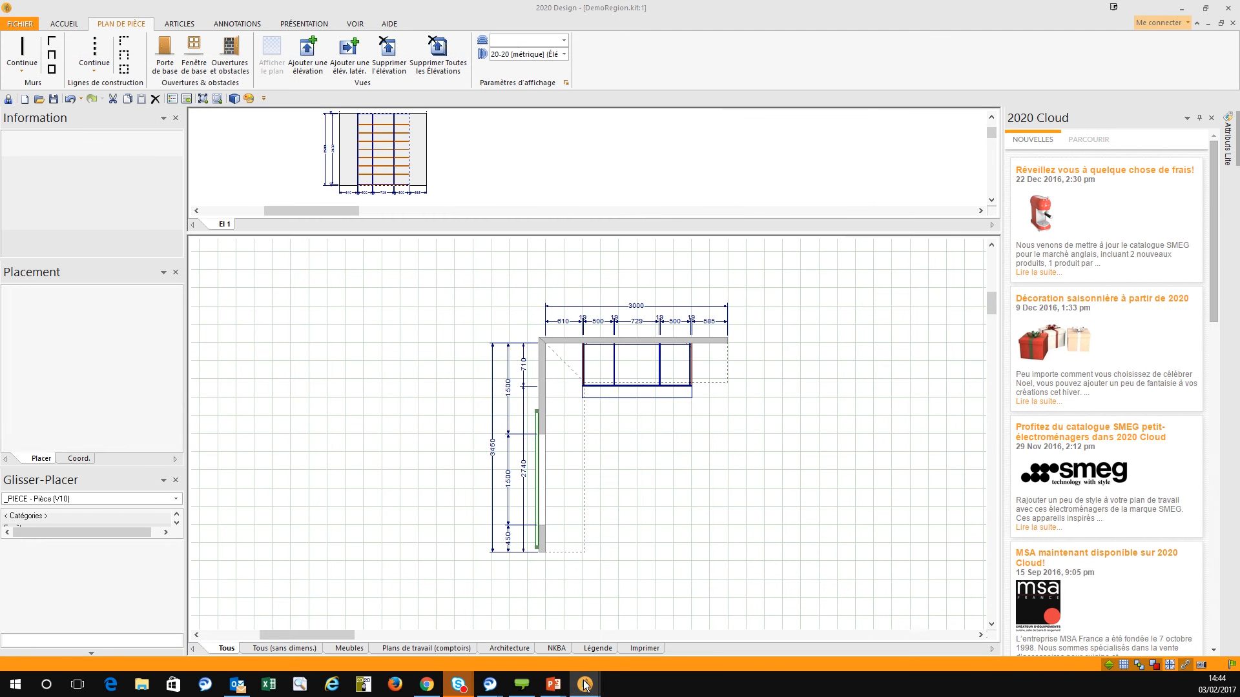
Generate a rendered view of the room showing the terrace landscape through the glass bay
mouse_move(584, 683)
left_click(637, 653)
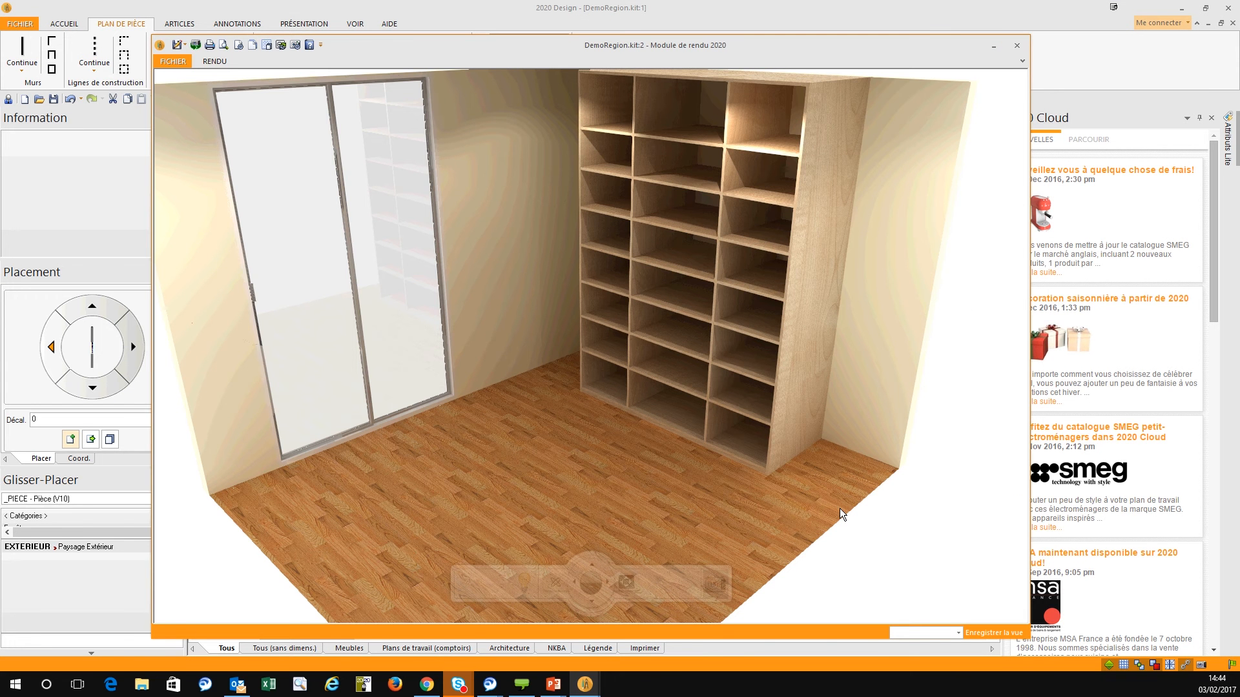
left_click_drag(826, 47, 793, 23)
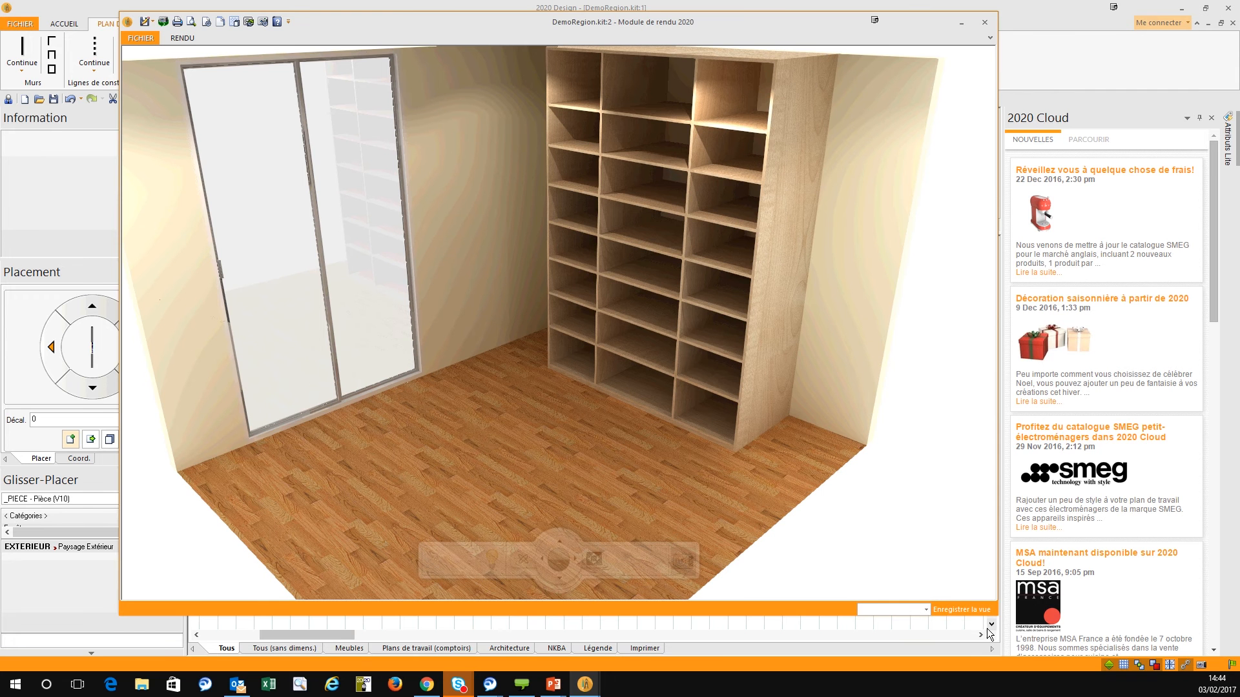
left_click(686, 559)
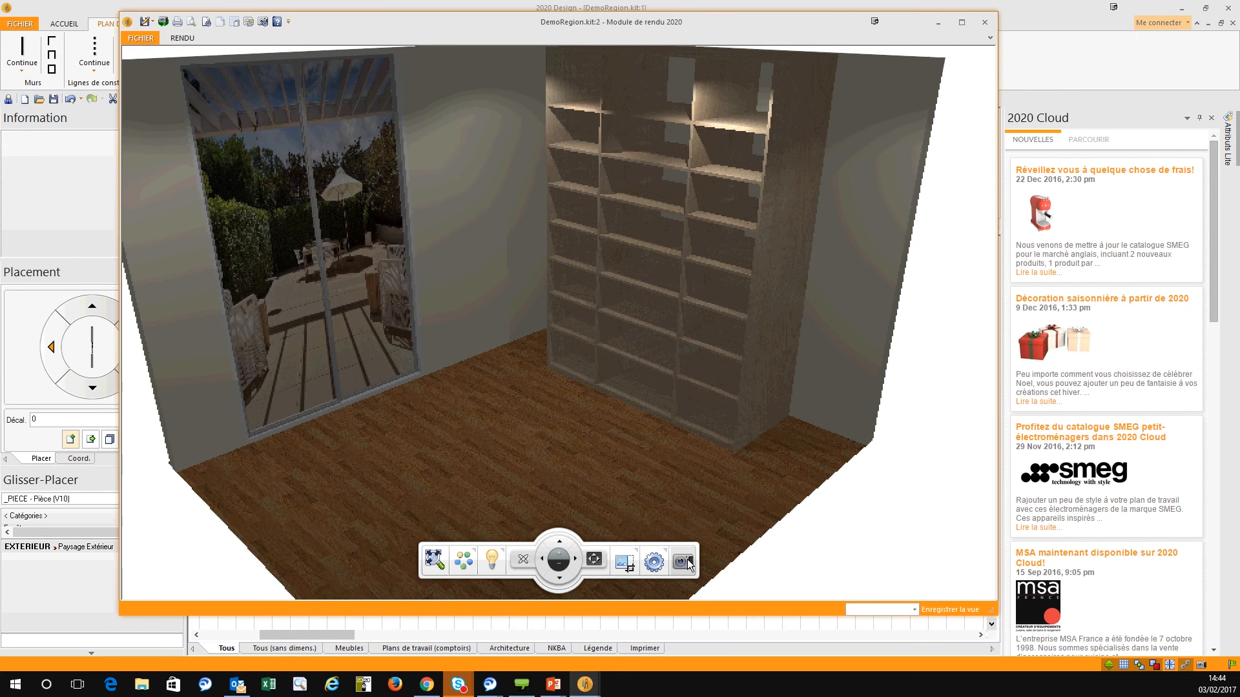
left_click(688, 563)
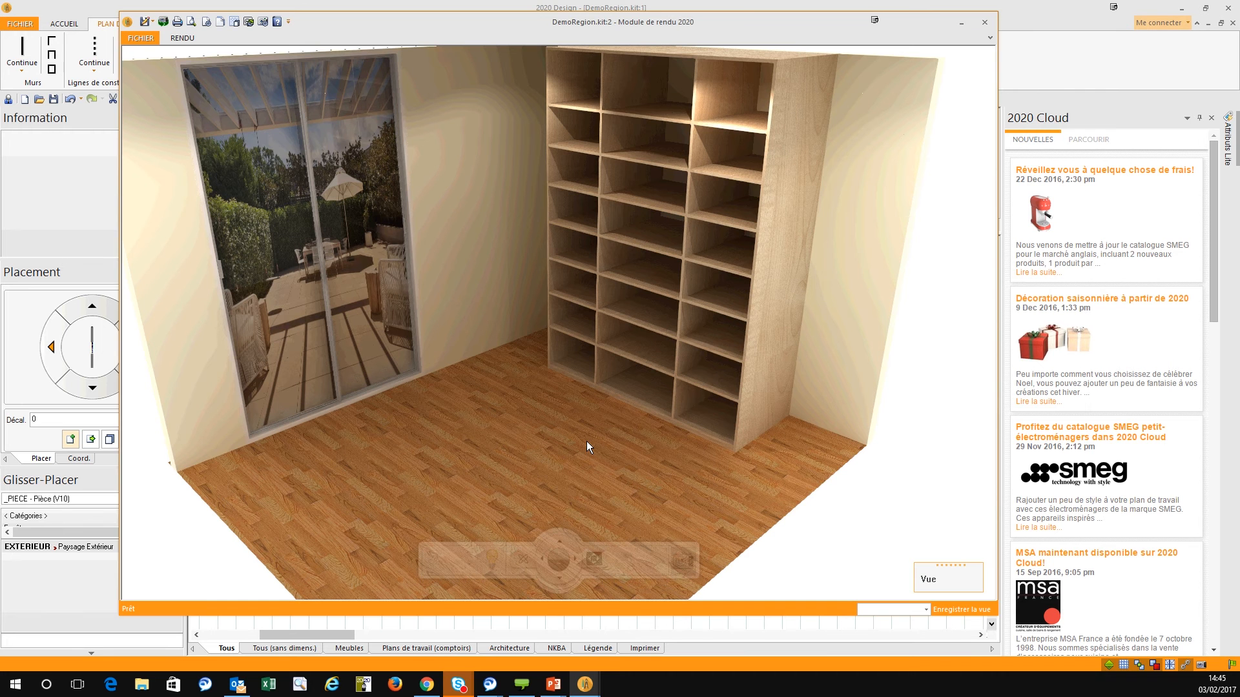
Browse the user texture library from the floor's texture selection in the interactive view, and close the rendering module
left_click(683, 559)
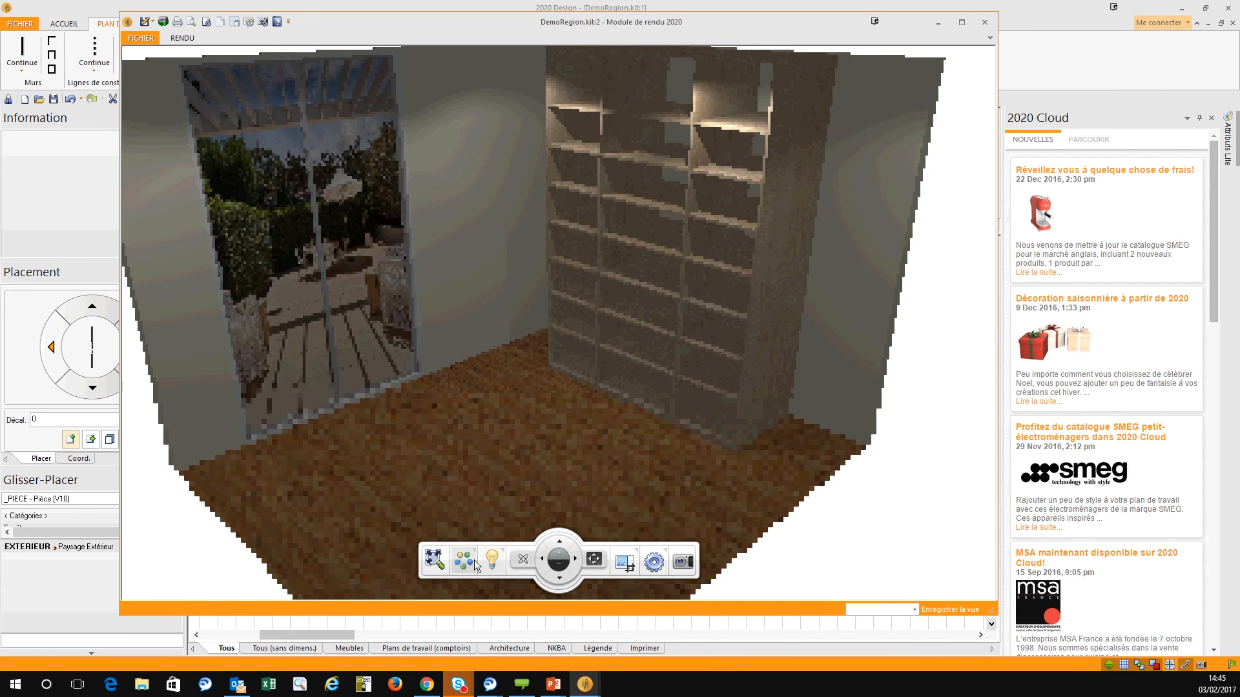
left_click(462, 559)
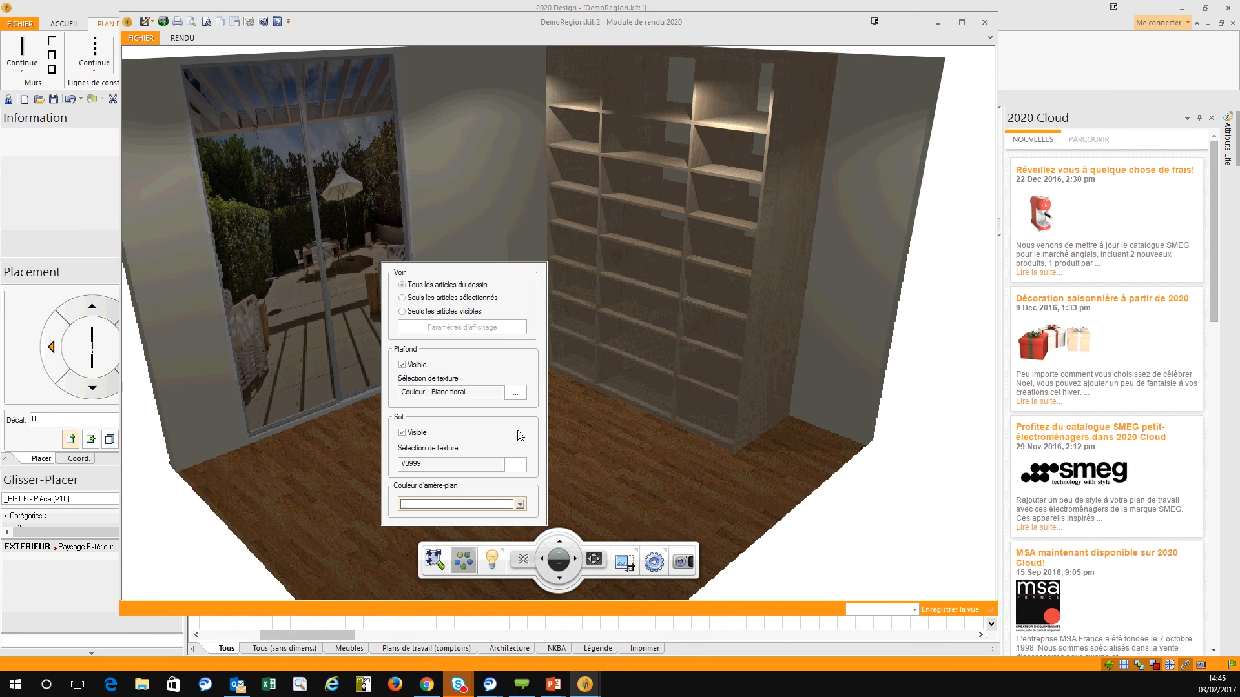
left_click(509, 470)
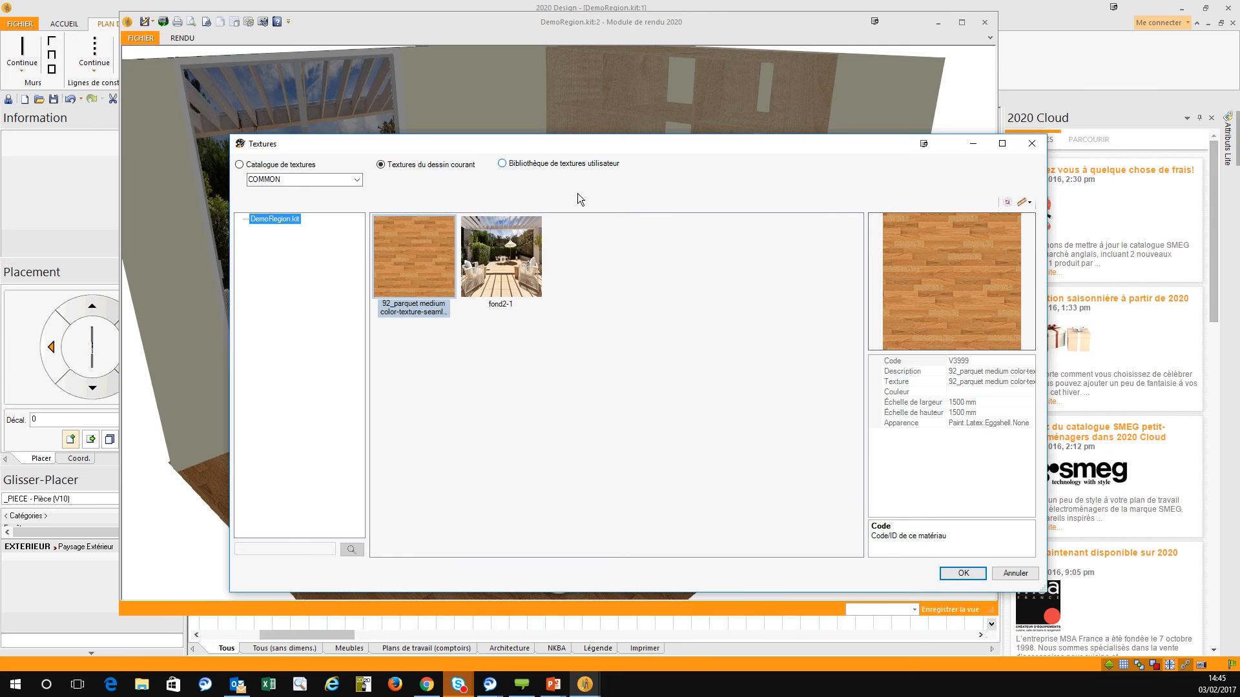
left_click(520, 166)
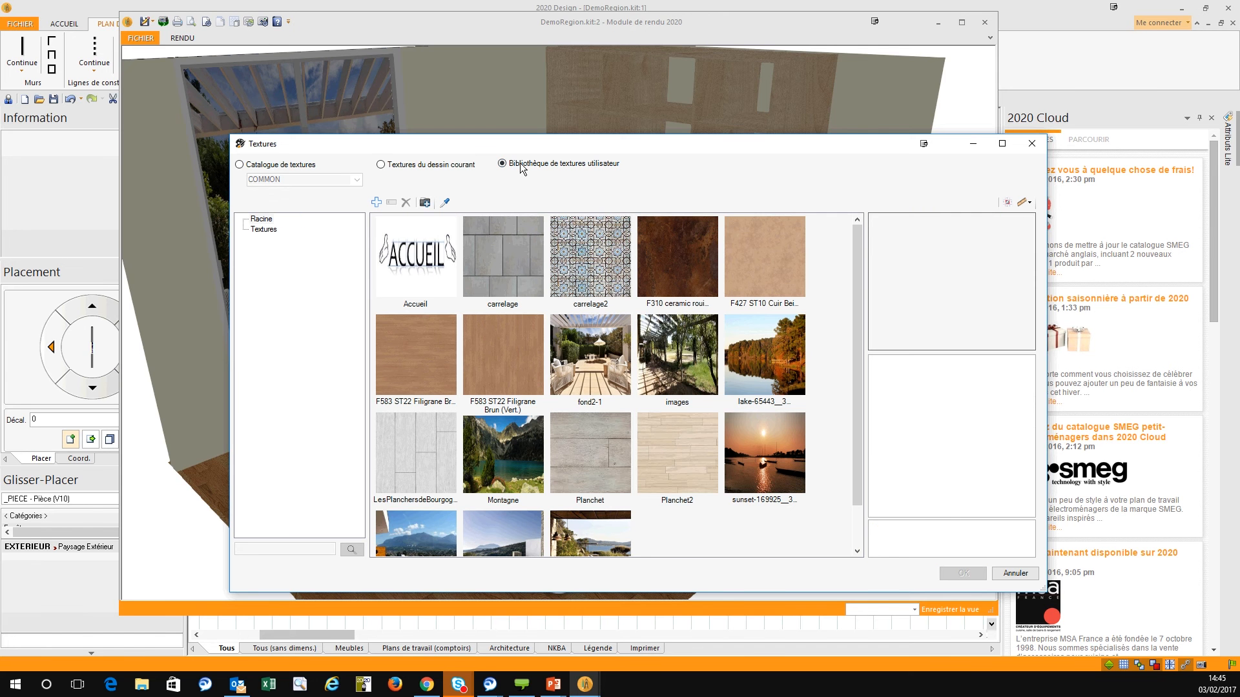
scroll(442, 285, "down", 1)
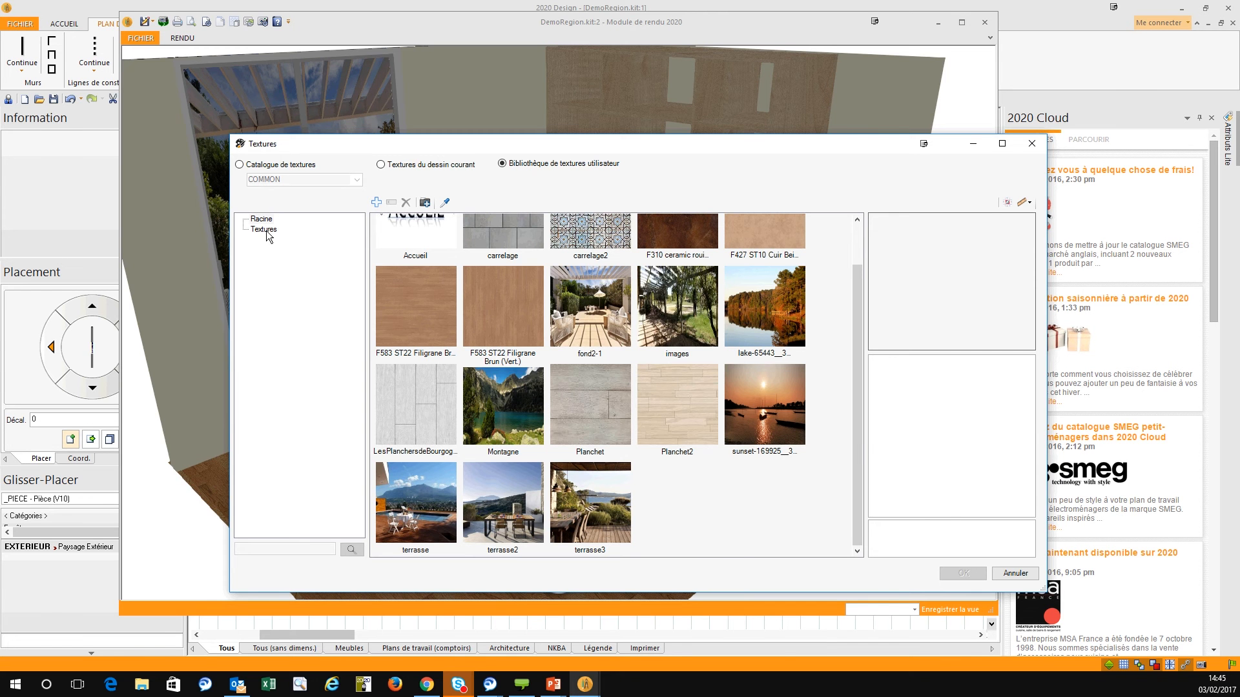
left_click(1031, 143)
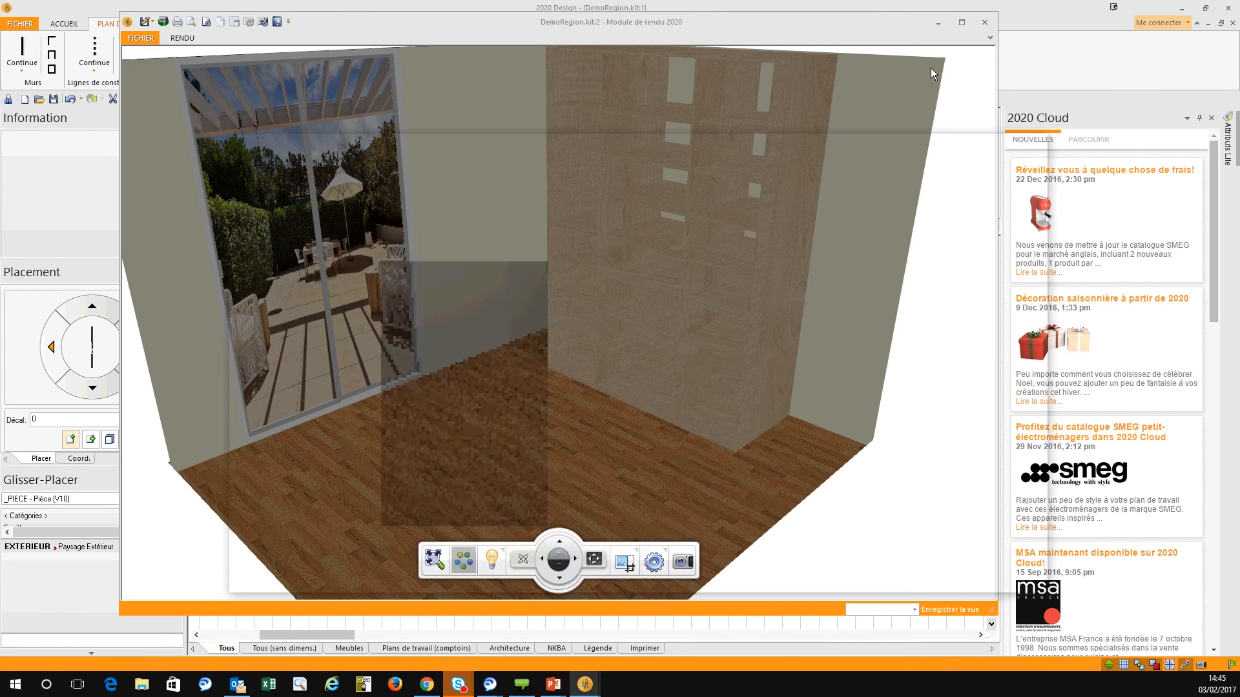
left_click(984, 24)
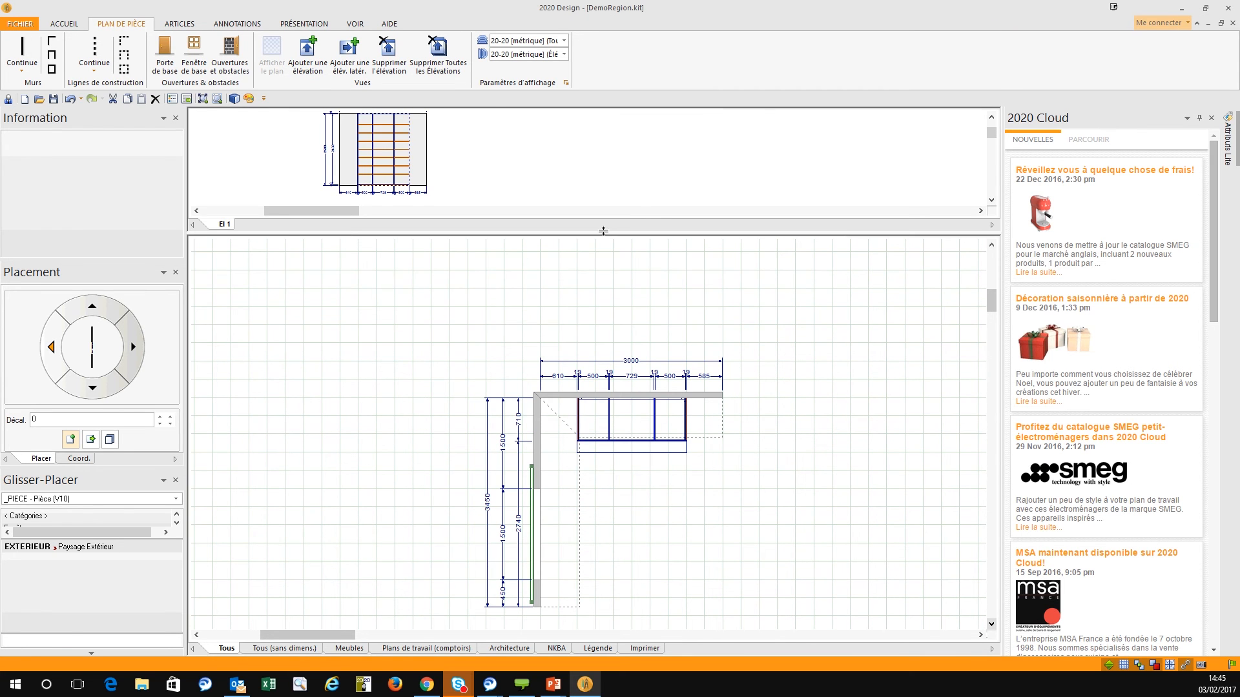
Enlarge the elevation view area and search the SketchUp 3D Warehouse for "chaise"
left_click_drag(606, 235, 606, 344)
left_click(620, 245)
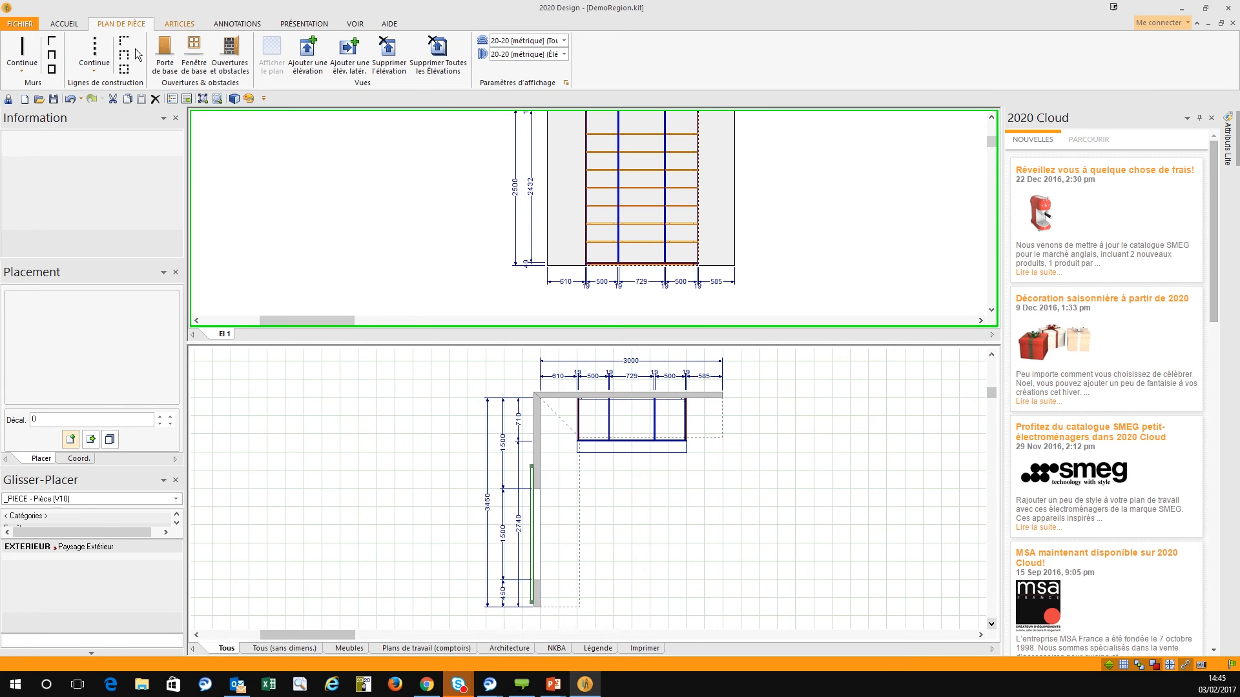
left_click(179, 24)
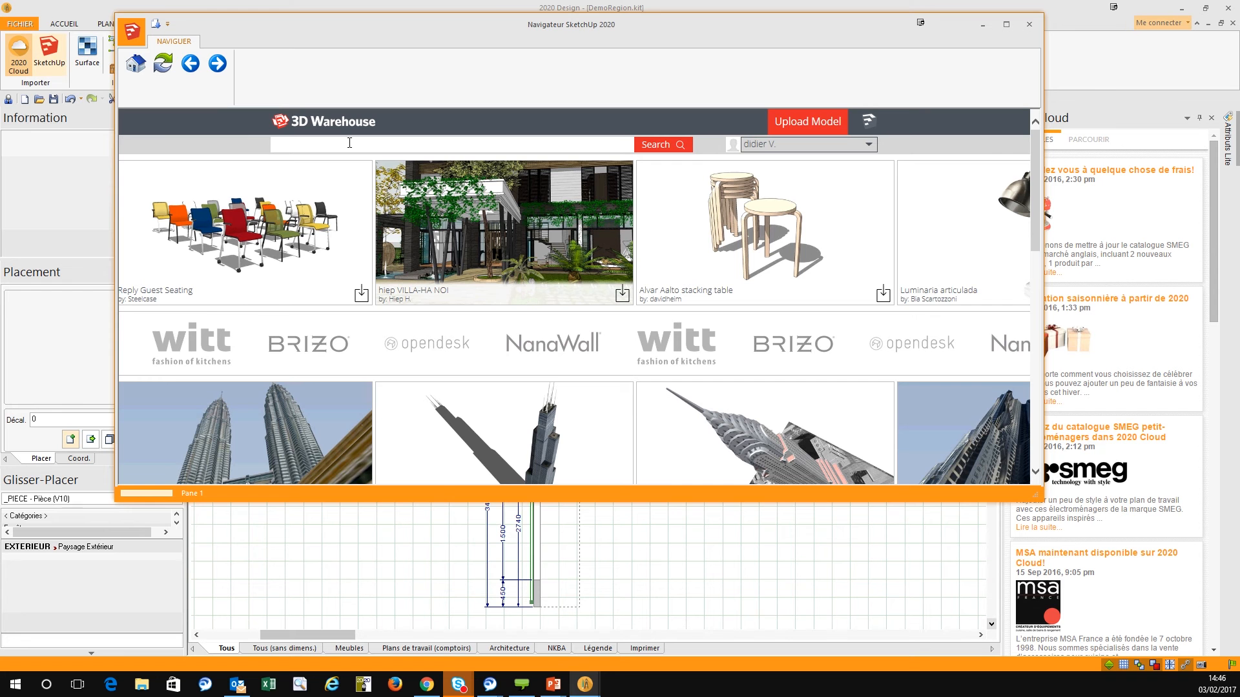
type("chaise")
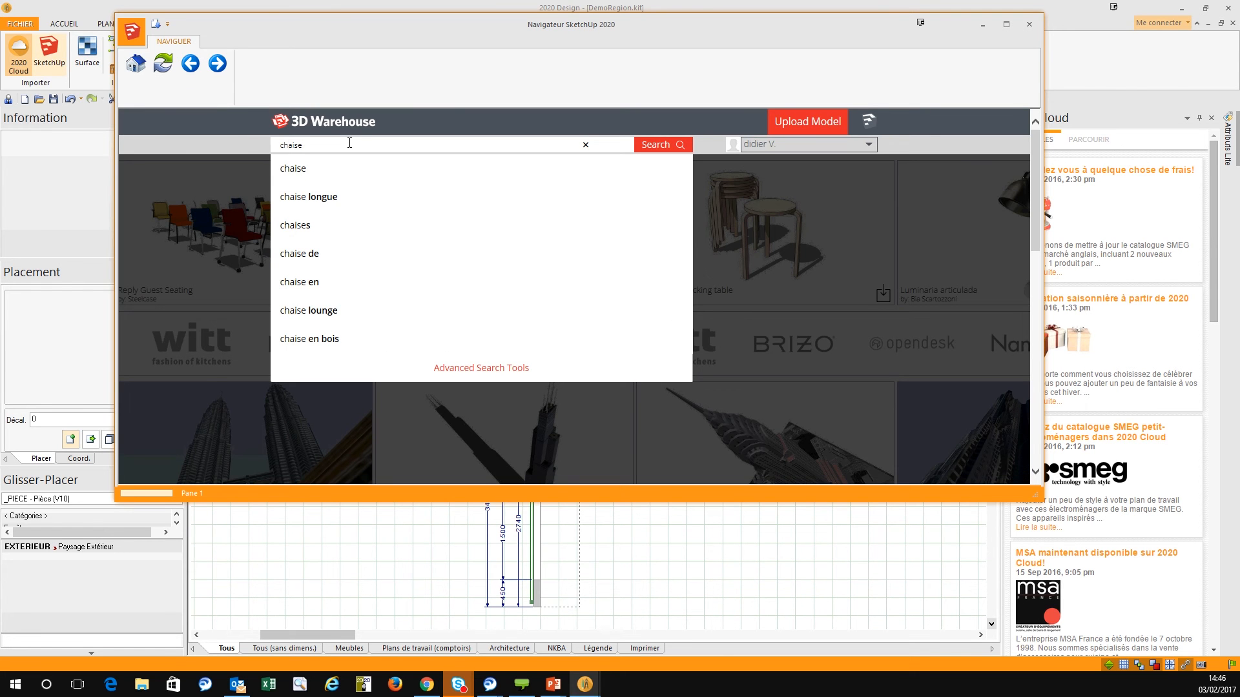
left_click(660, 144)
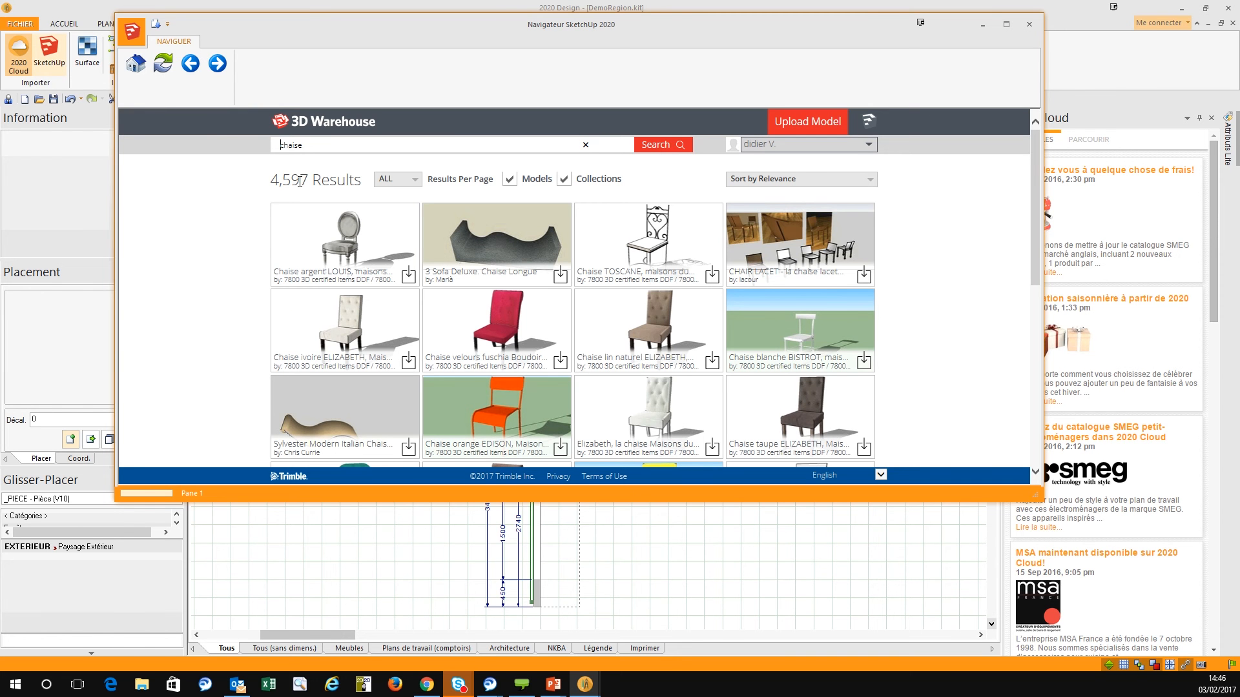
Download the Chaise orange EDISON as a SketchUp 2014 model and place it at an angle in the floor plan, beyond the wardrobe's open end
left_click_drag(1025, 493, 1029, 552)
scroll(927, 393, "down", 1)
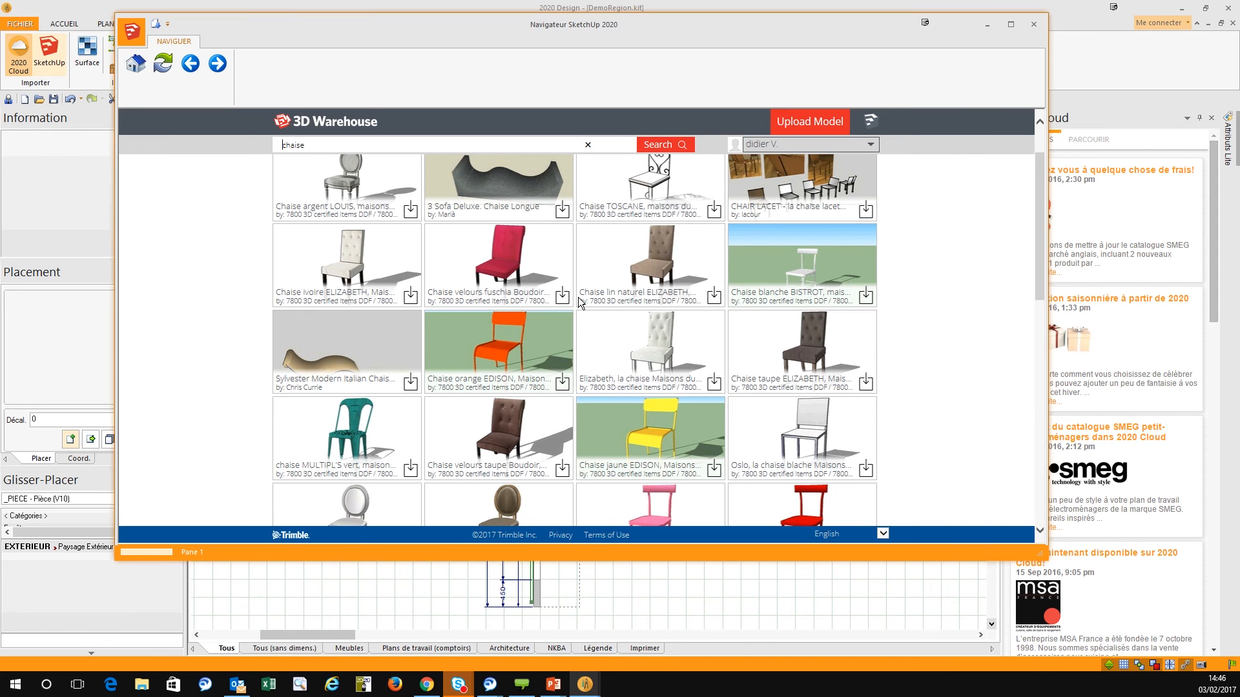
left_click(494, 336)
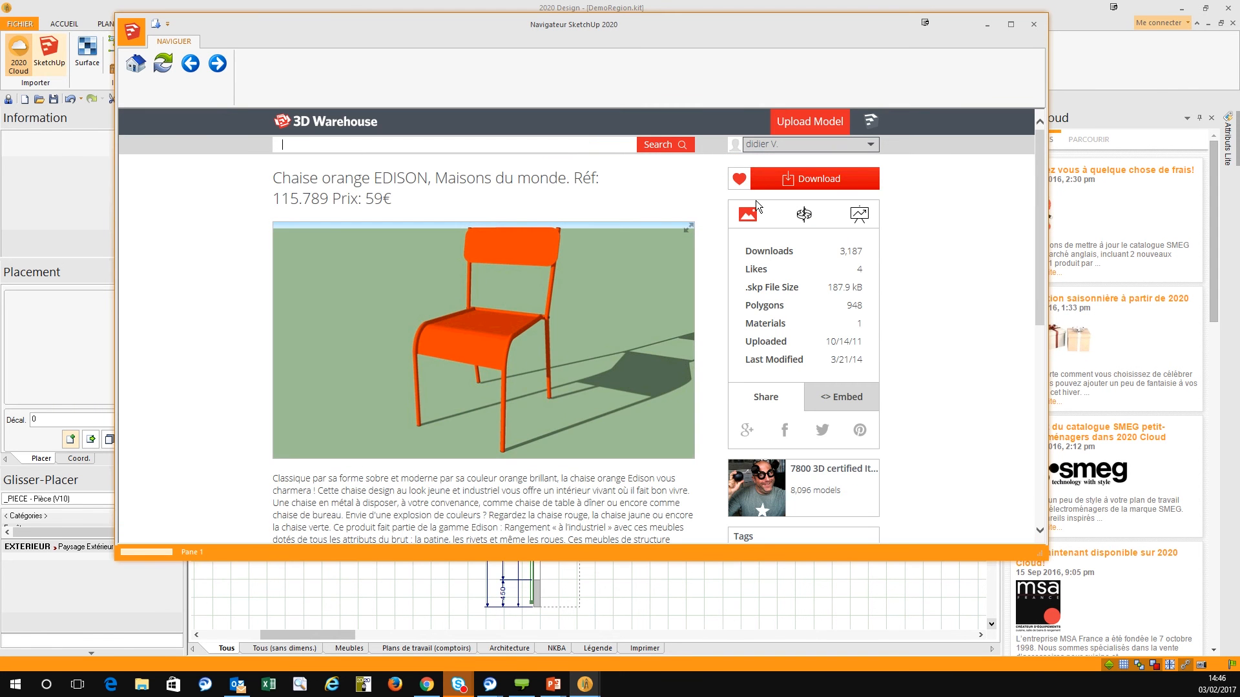
left_click(786, 179)
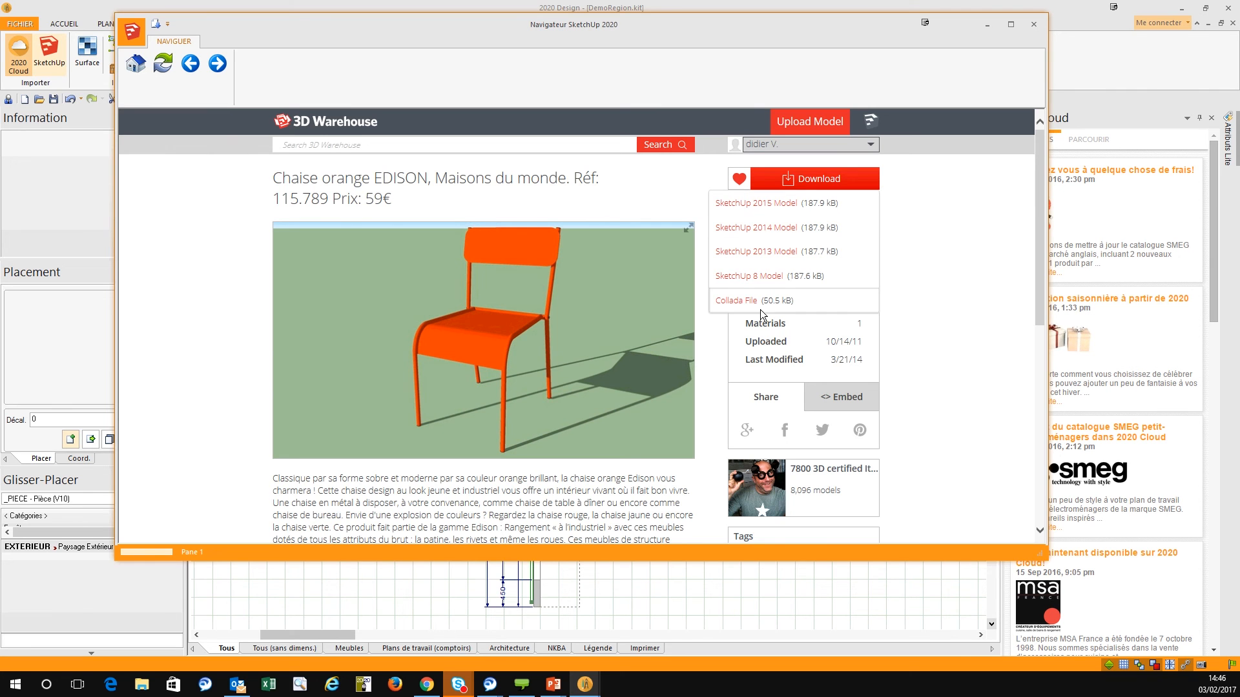
left_click(775, 228)
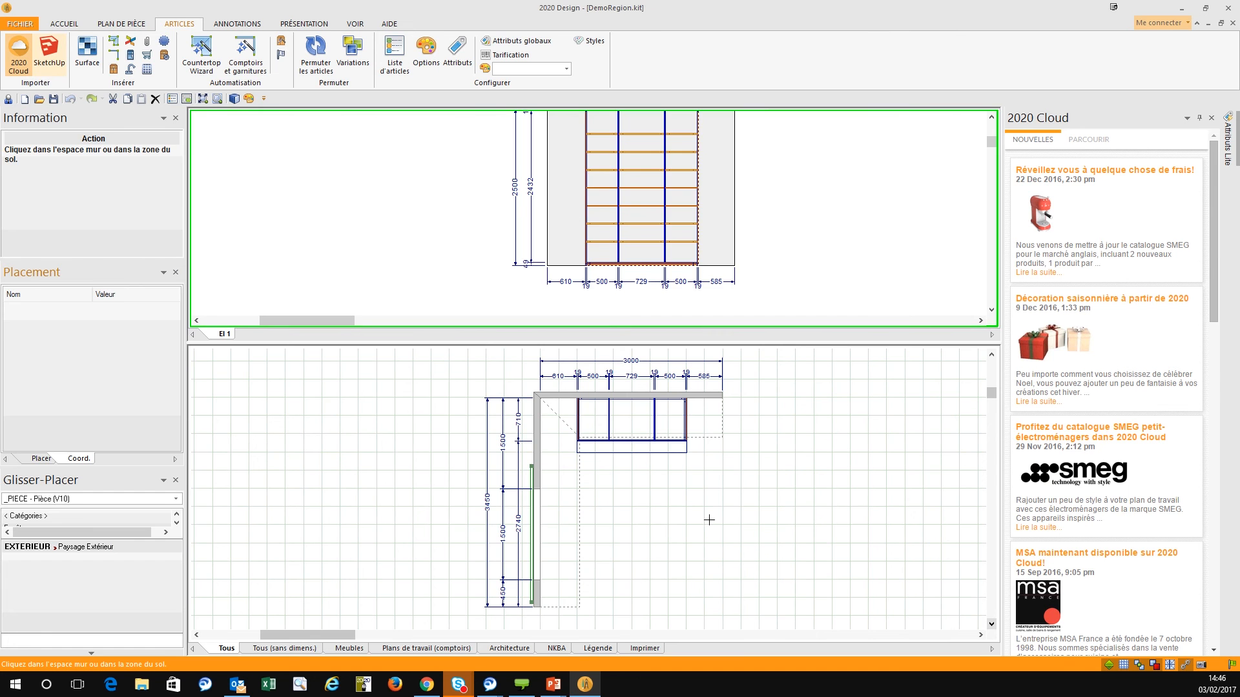
left_click(758, 472)
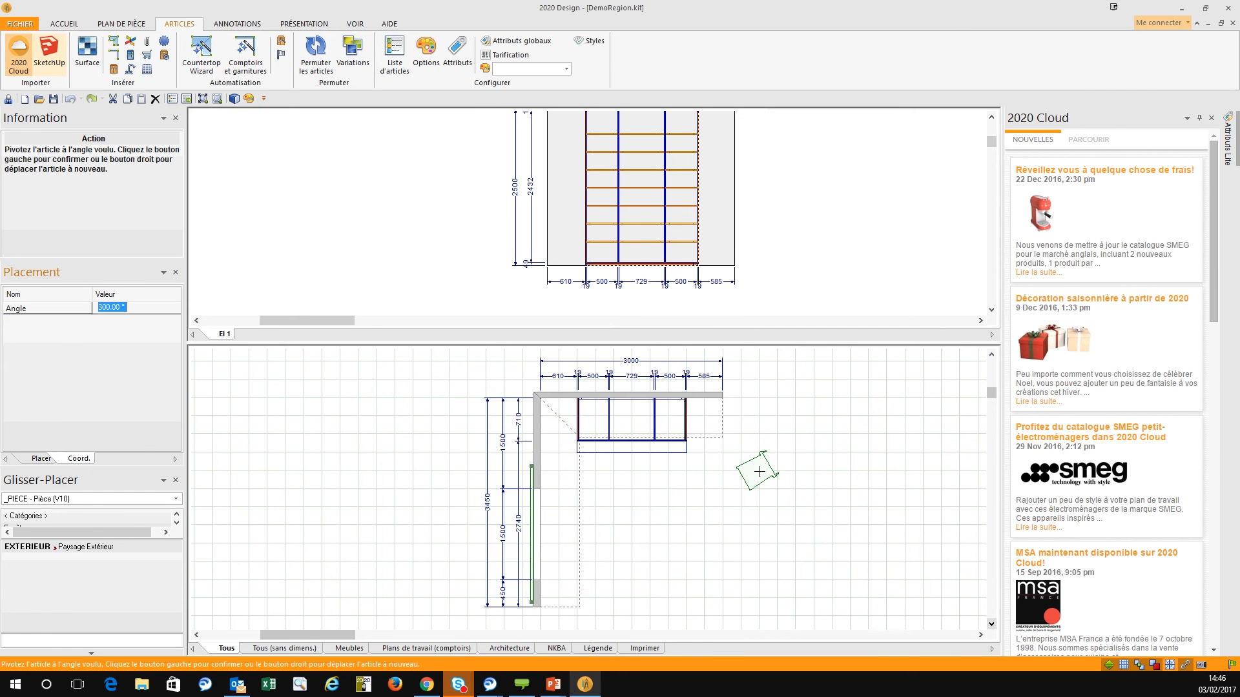
left_click(760, 472)
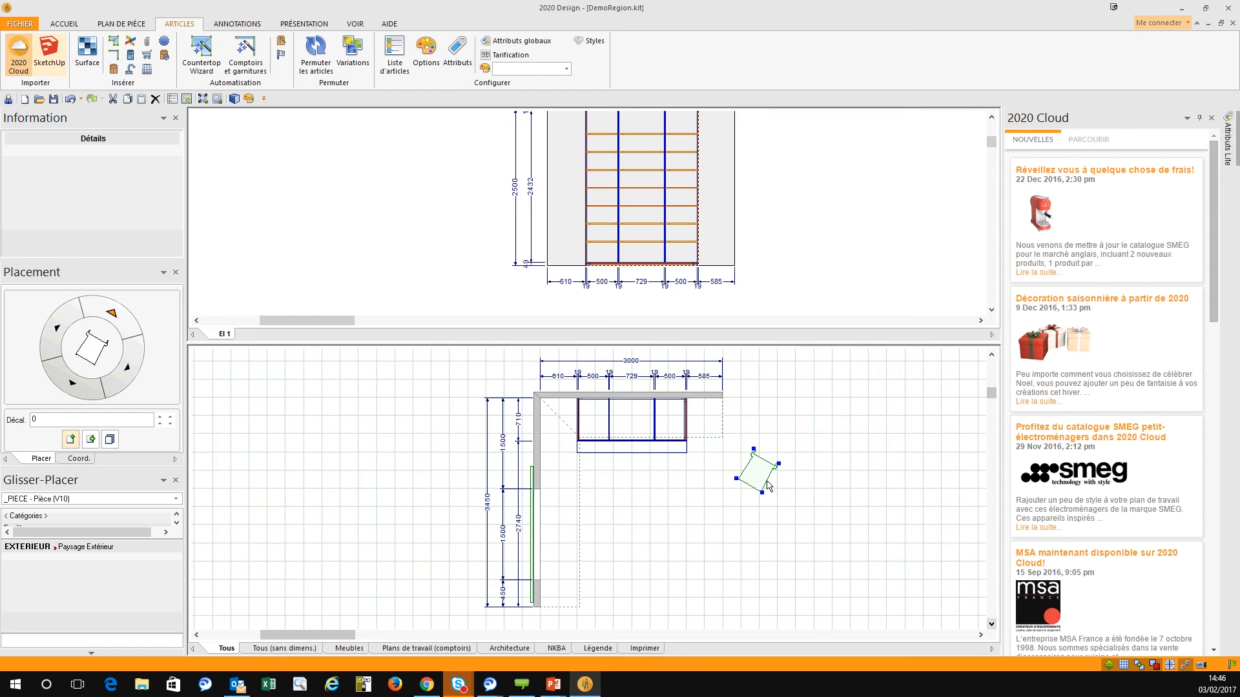
Replace the SketchUp chair's Couleur 064 with the orange NouveauMateriau material from the Textures folder of the user texture library
left_click(785, 479)
double_click(762, 481)
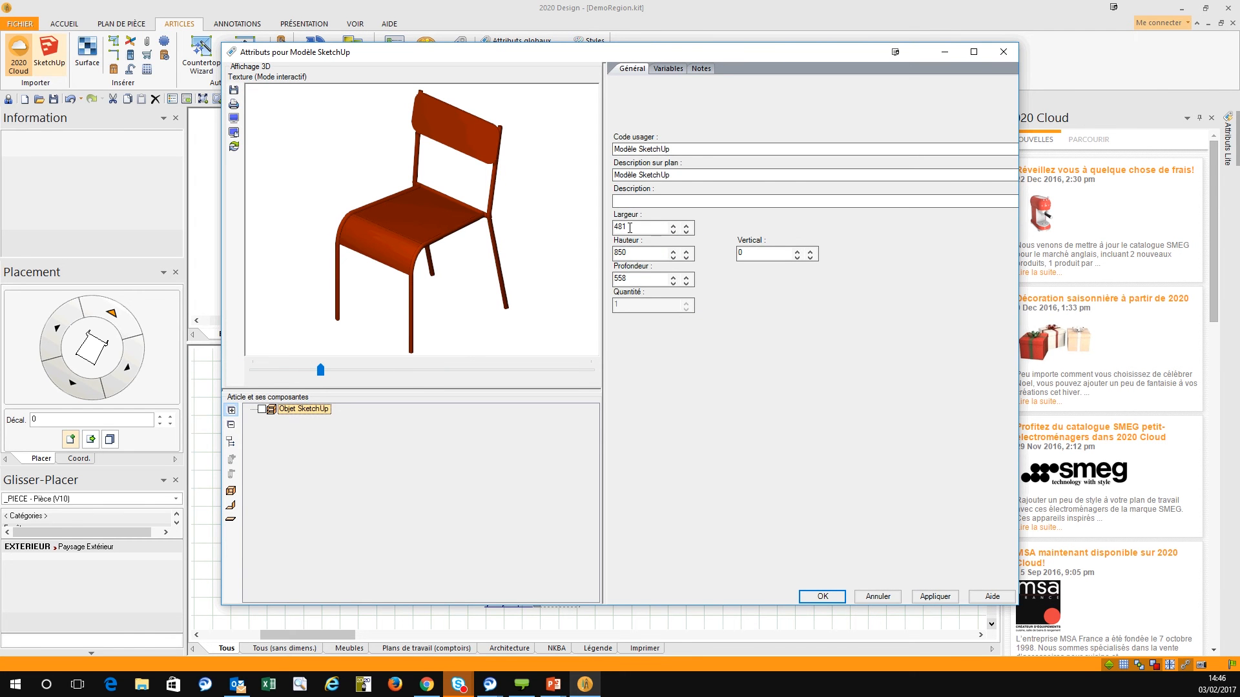
left_click(668, 69)
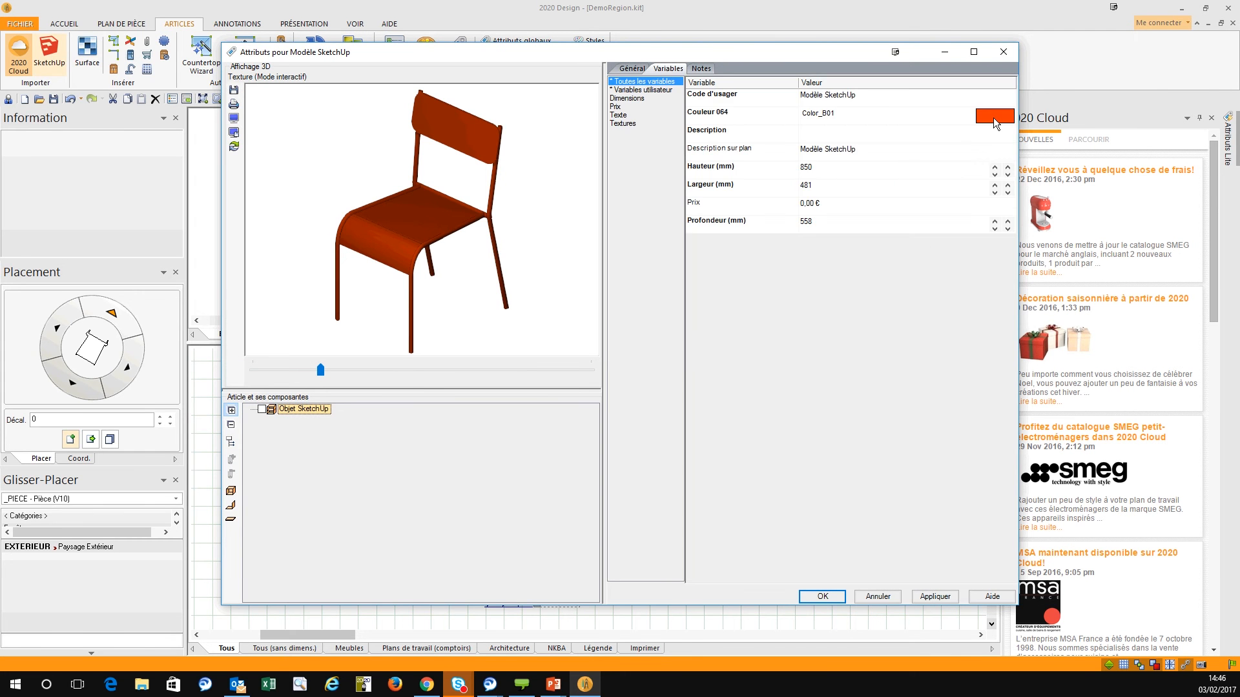
left_click(993, 116)
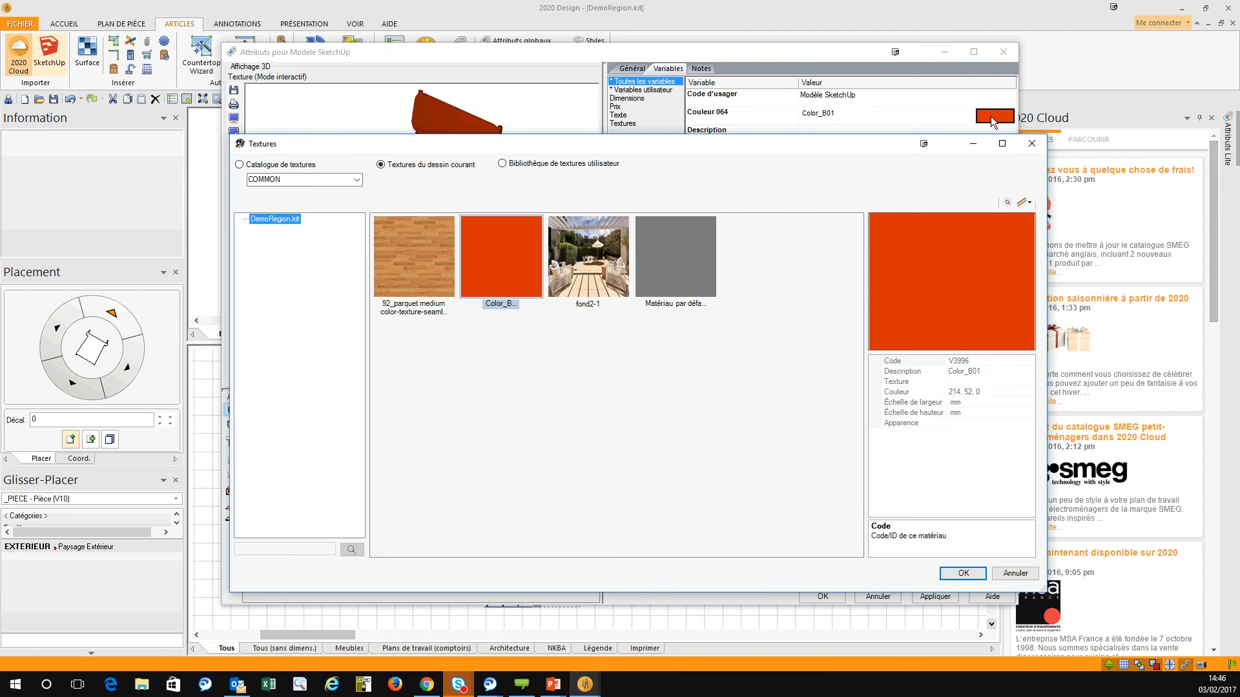
left_click(503, 164)
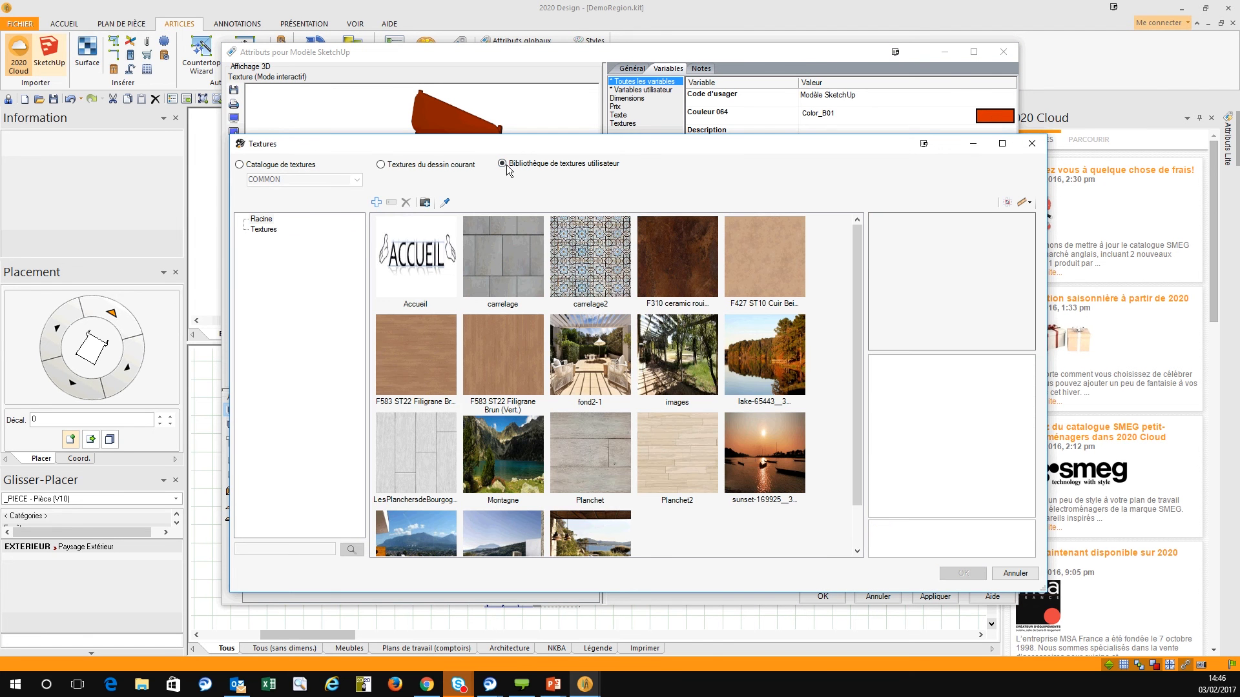
left_click(263, 229)
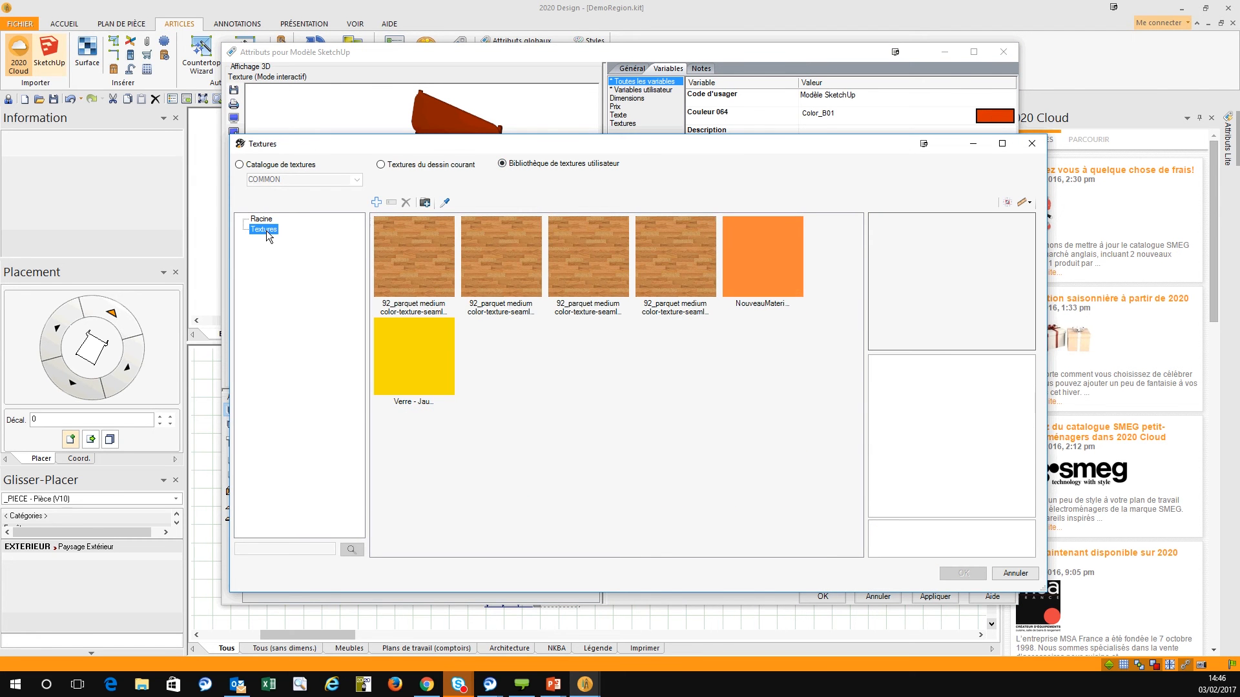
left_click(423, 368)
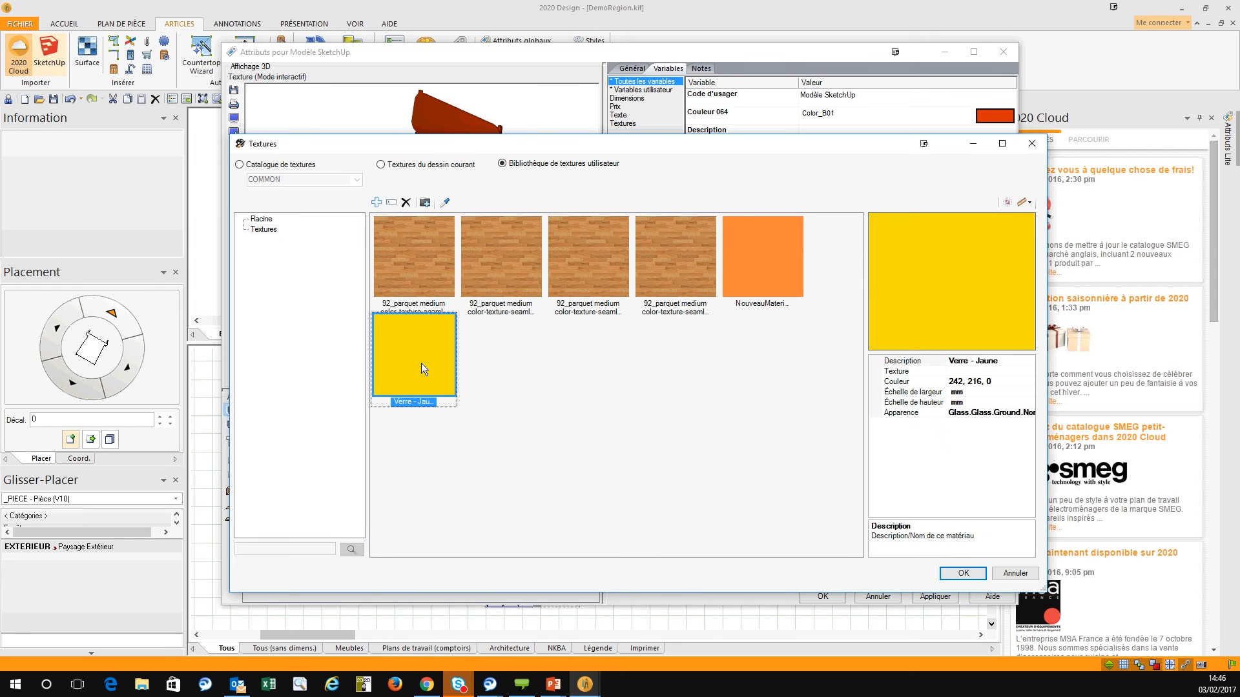
left_click(762, 257)
left_click(979, 577)
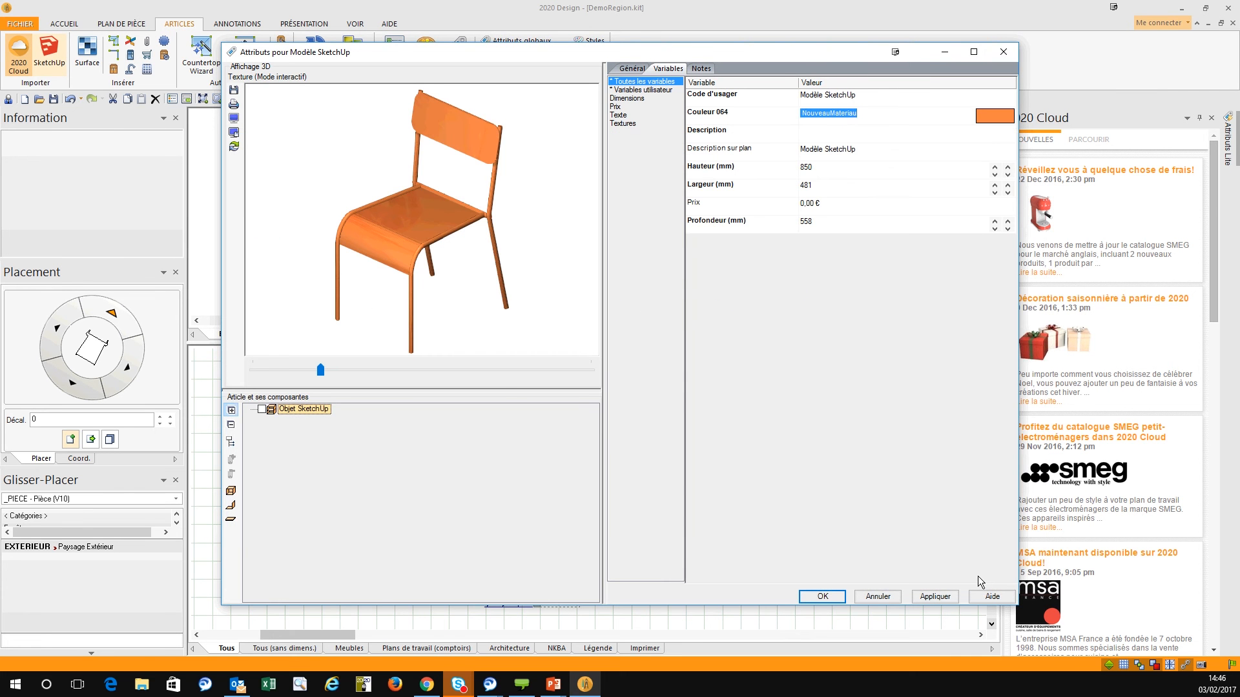
left_click(822, 598)
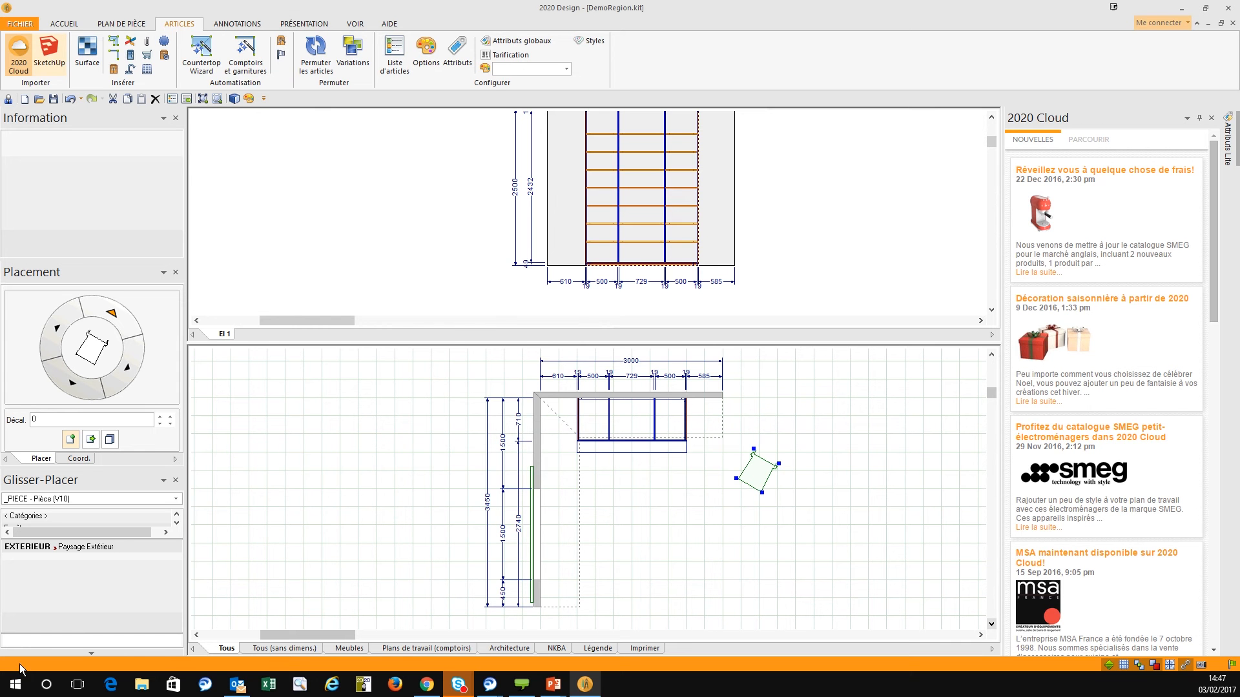
Switch the Glisser-Placer catalogue to Tables et chaises and add the recoloured chair from the floor plan to it as a new idea
left_click(176, 500)
scroll(179, 537, "down", 5)
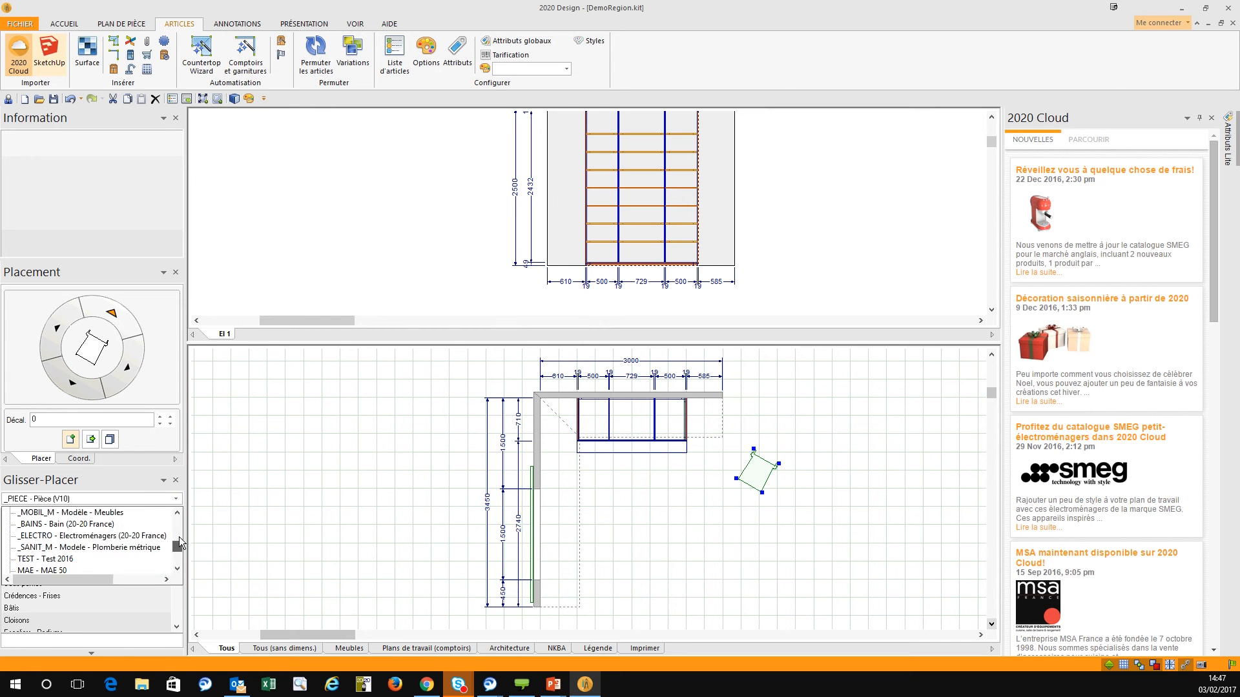
scroll(172, 552, "down", 1)
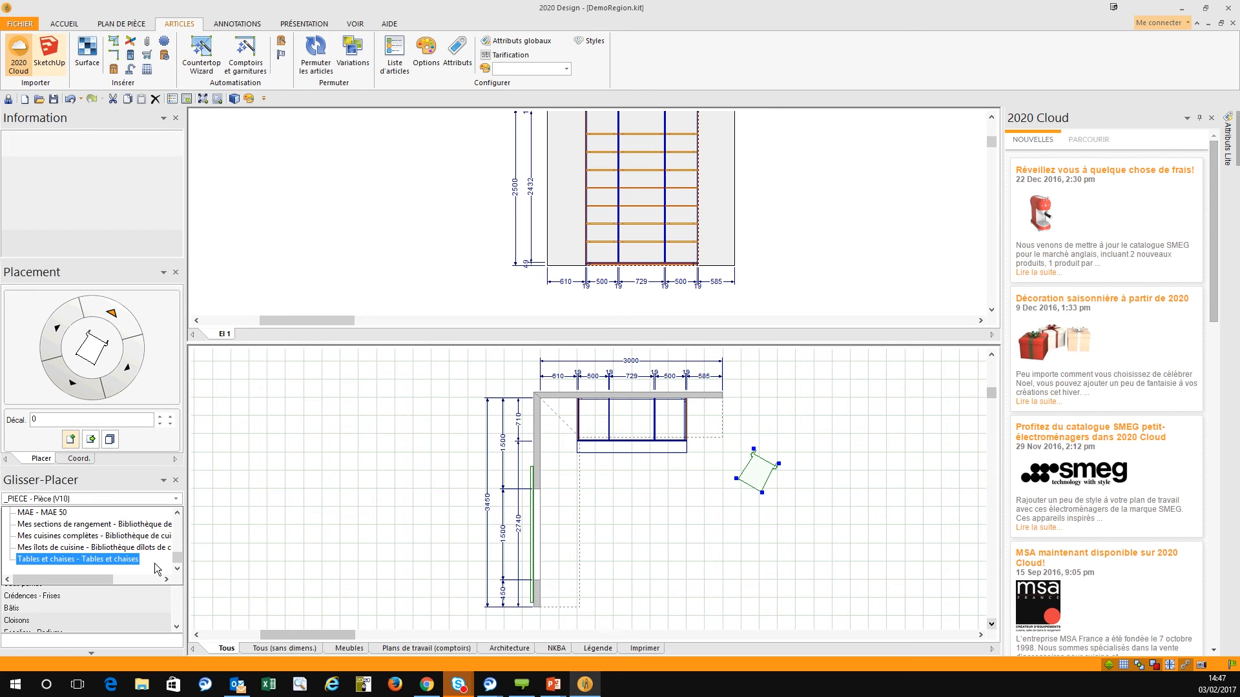
left_click(127, 559)
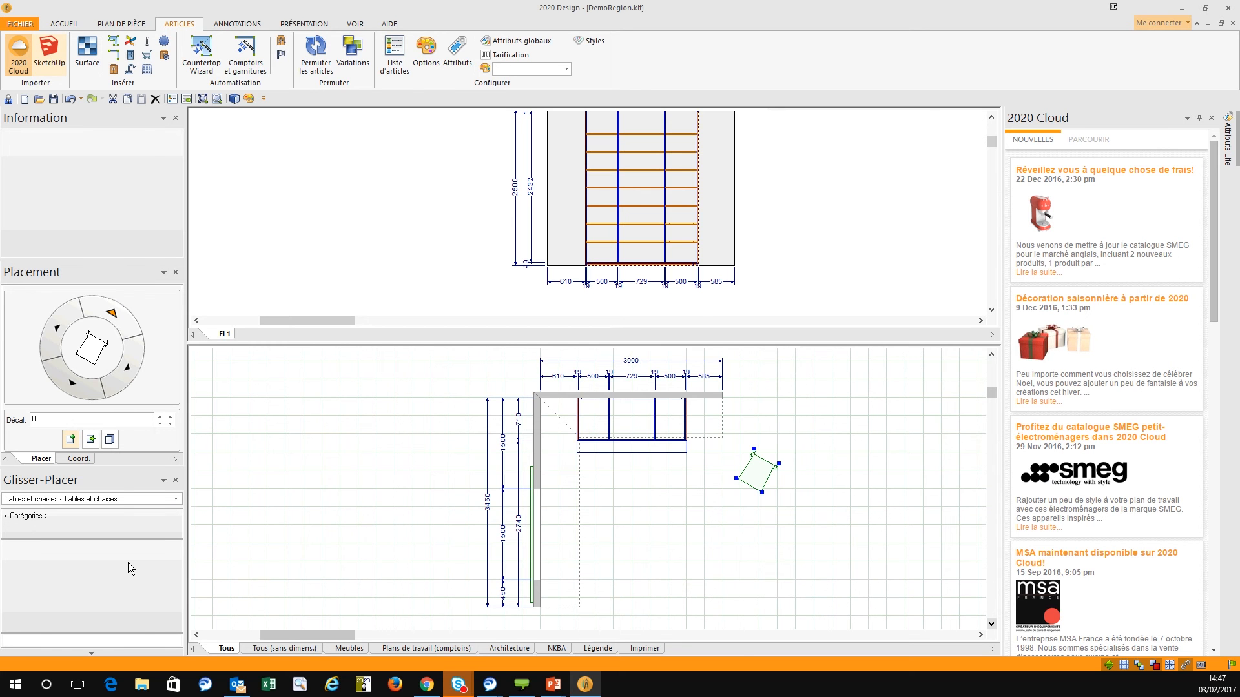
left_click(813, 512)
left_click_drag(763, 474, 260, 511)
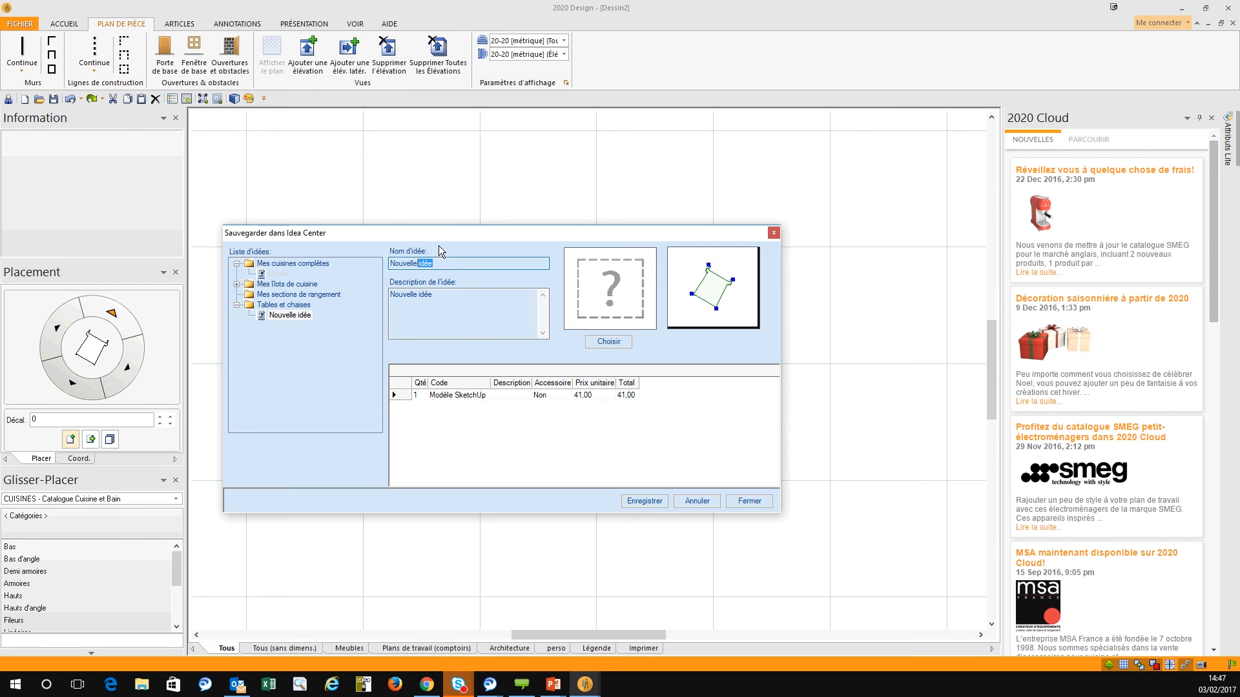
Enter "Chaise" as both the name and the description of the new idea
left_click_drag(438, 260, 403, 268)
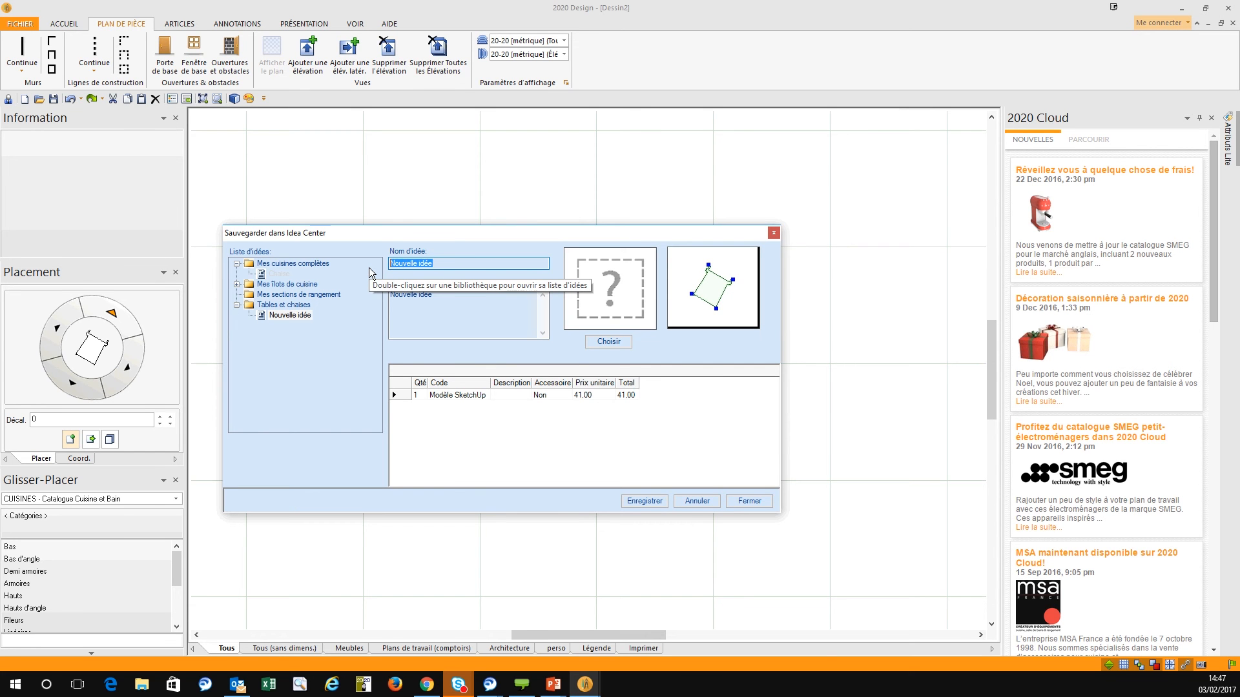
type("Chaise")
key("Tab")
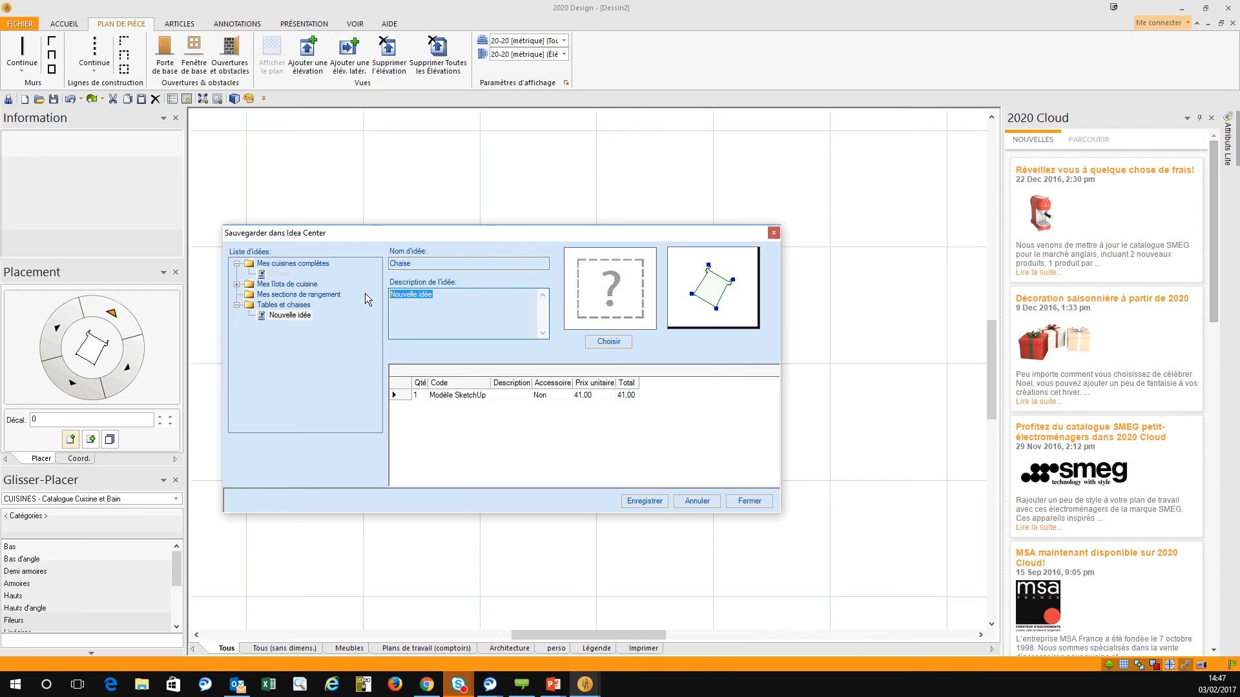
type("Cha")
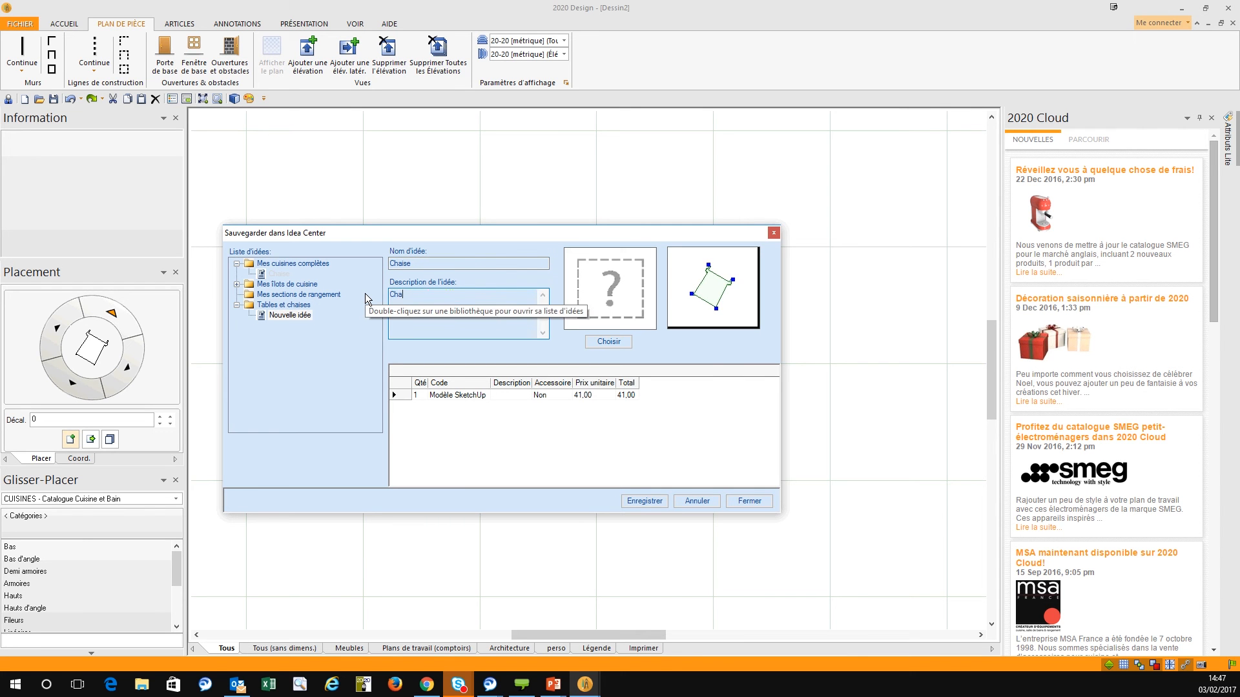
type("ise")
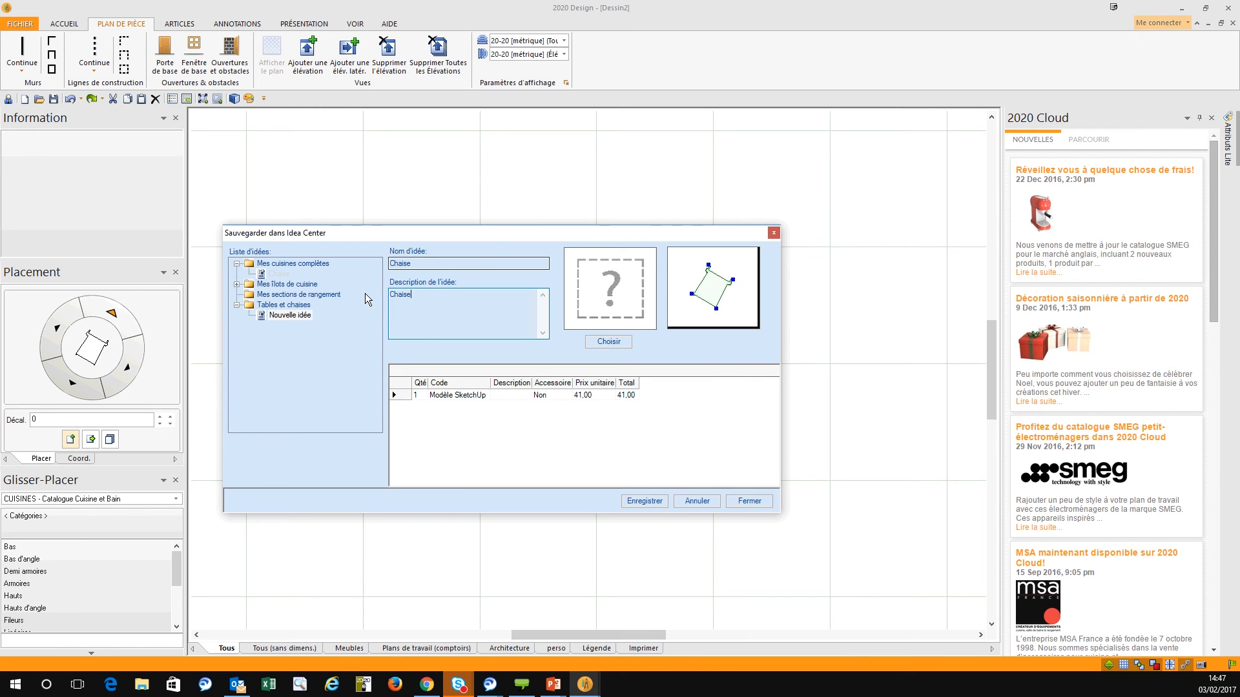
key("Tab")
Use the 3D view of the chair as the idea's preview image and save the idea to the Idea Center
left_click(610, 342)
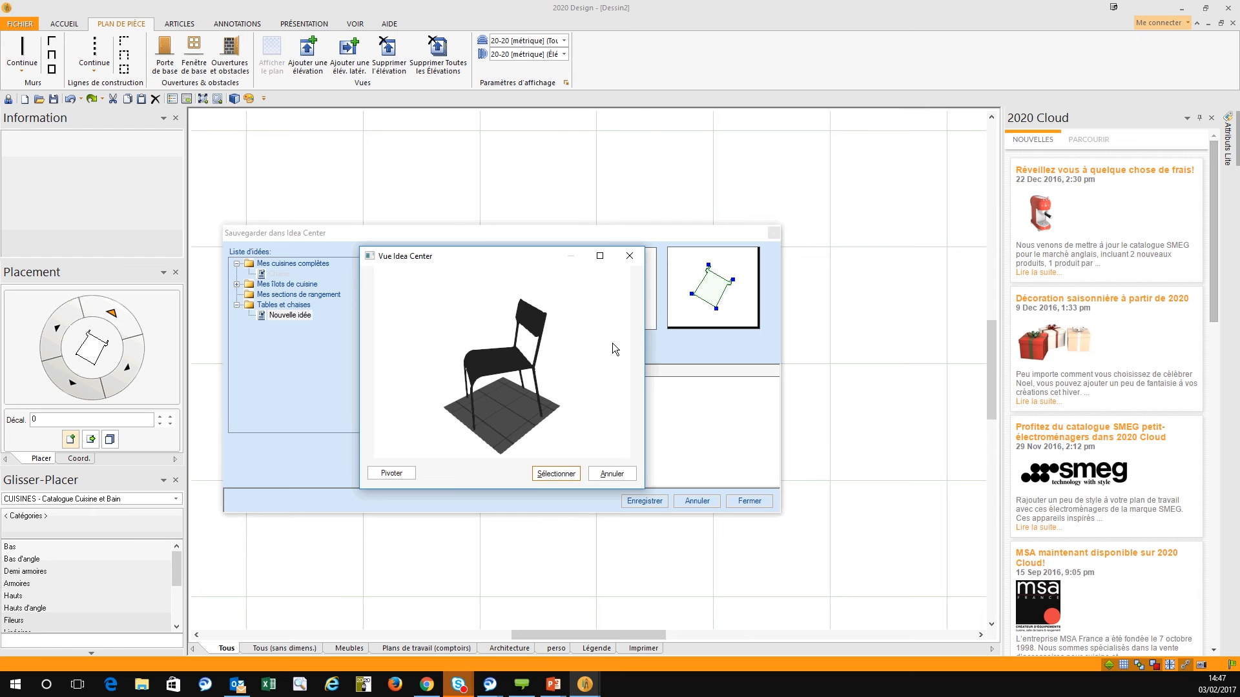
left_click(565, 474)
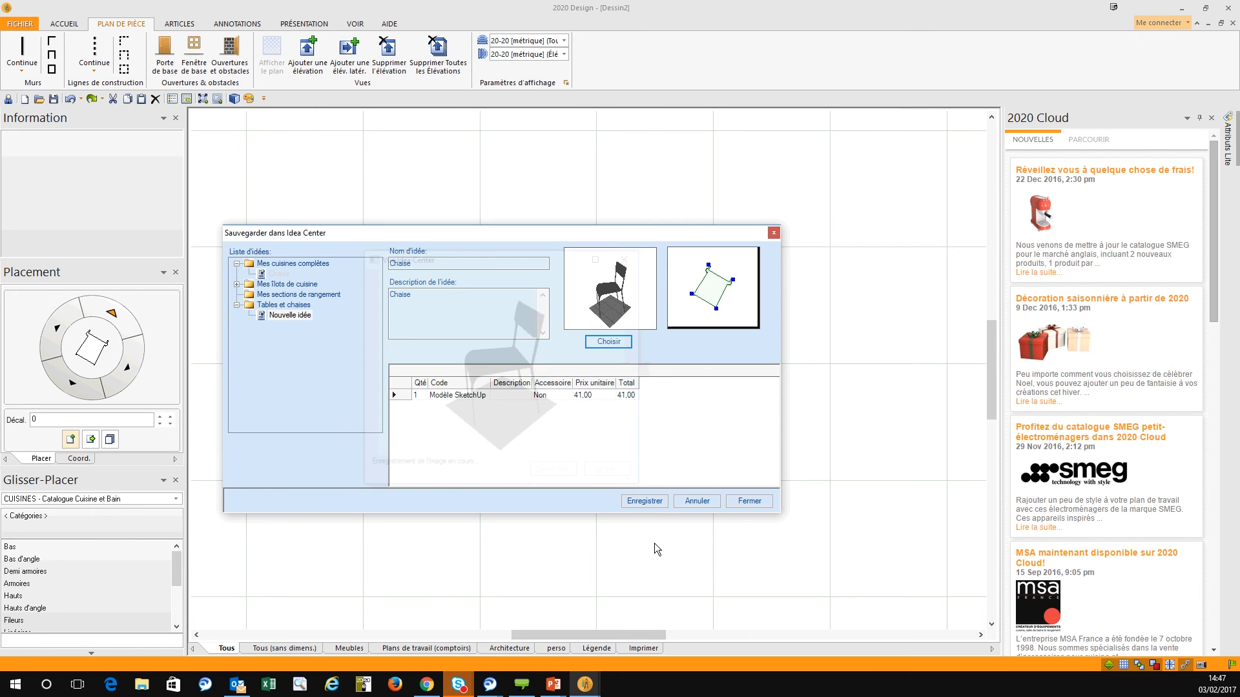
left_click(652, 502)
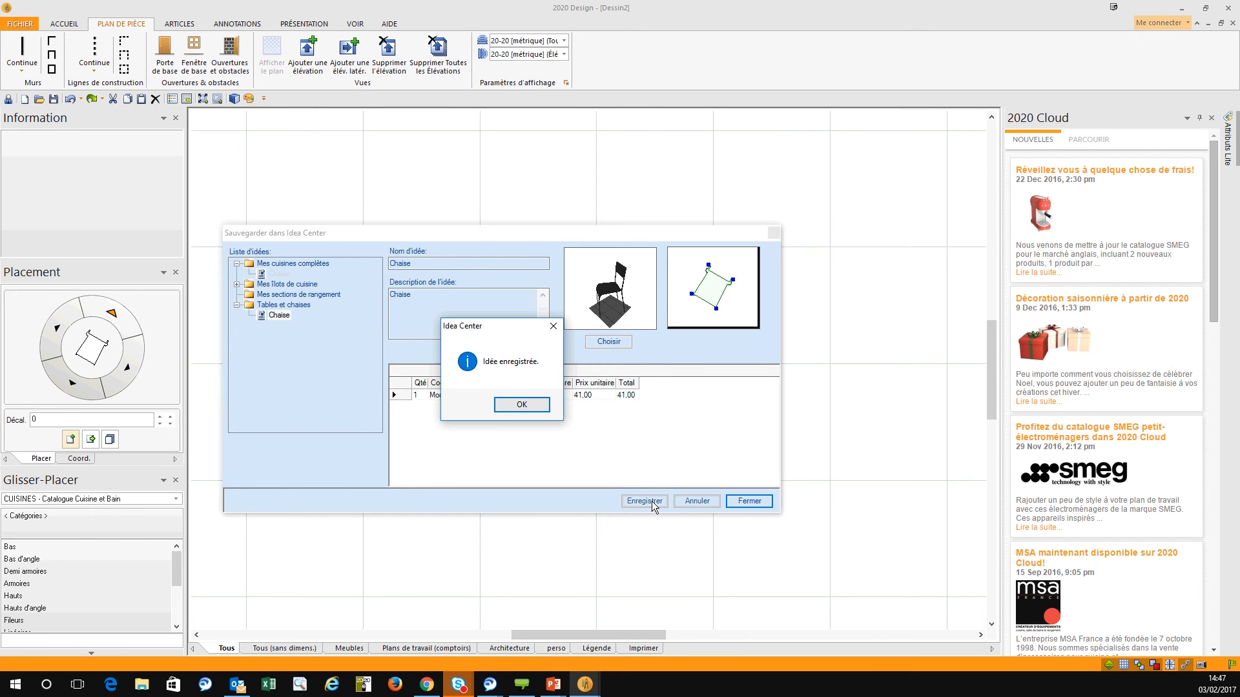
left_click(510, 407)
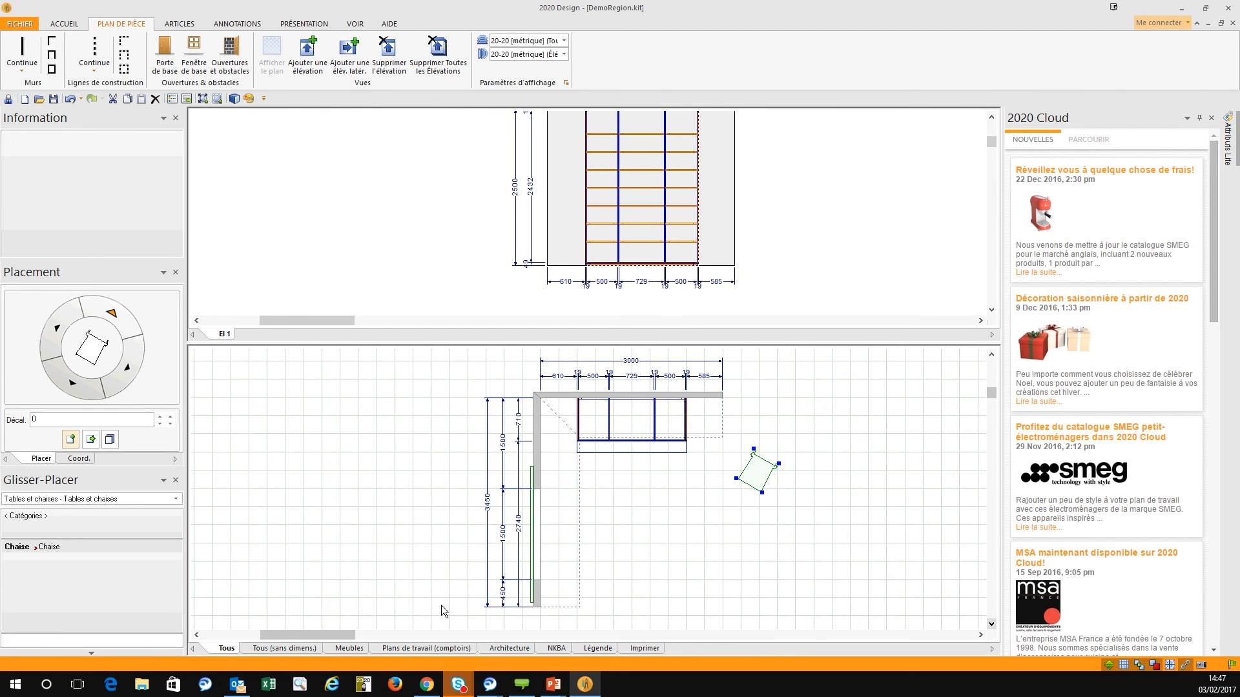
Place the saved Chaise idea in the floor plan as a second chair, diagonally beside the first one
left_click(645, 545)
left_click_drag(643, 584, 815, 498)
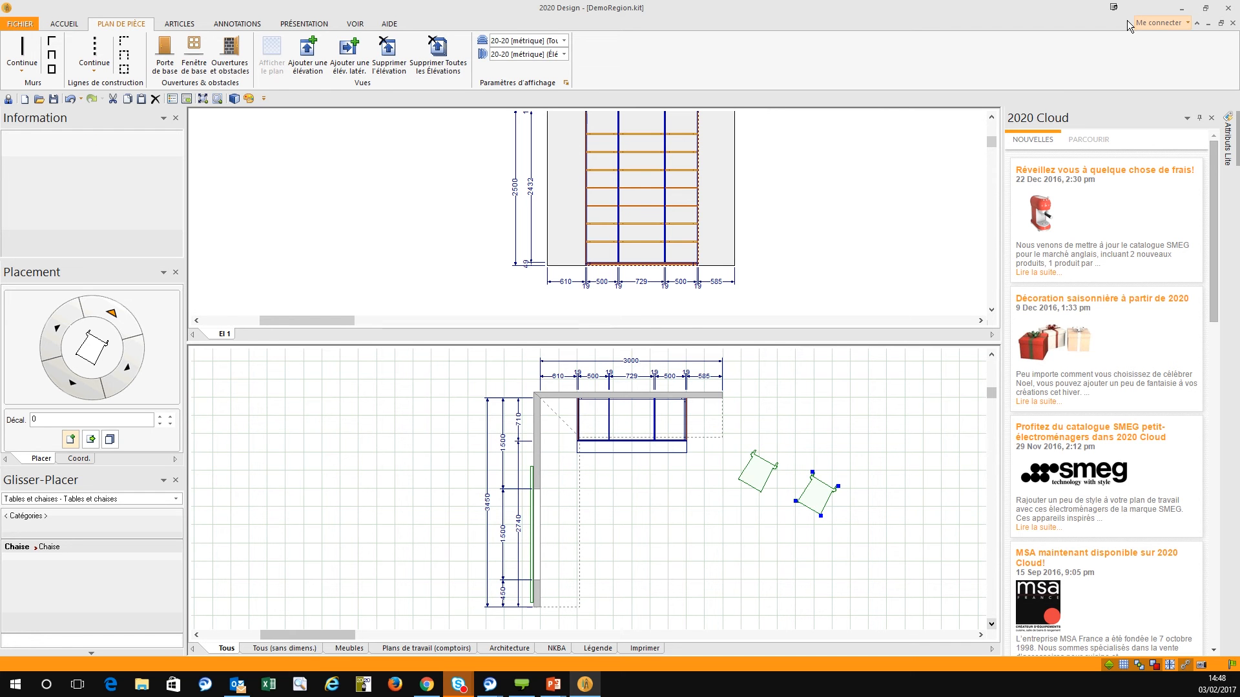
View the 2020 Cloud sign-up form in the browser and return to the design
left_click(1177, 24)
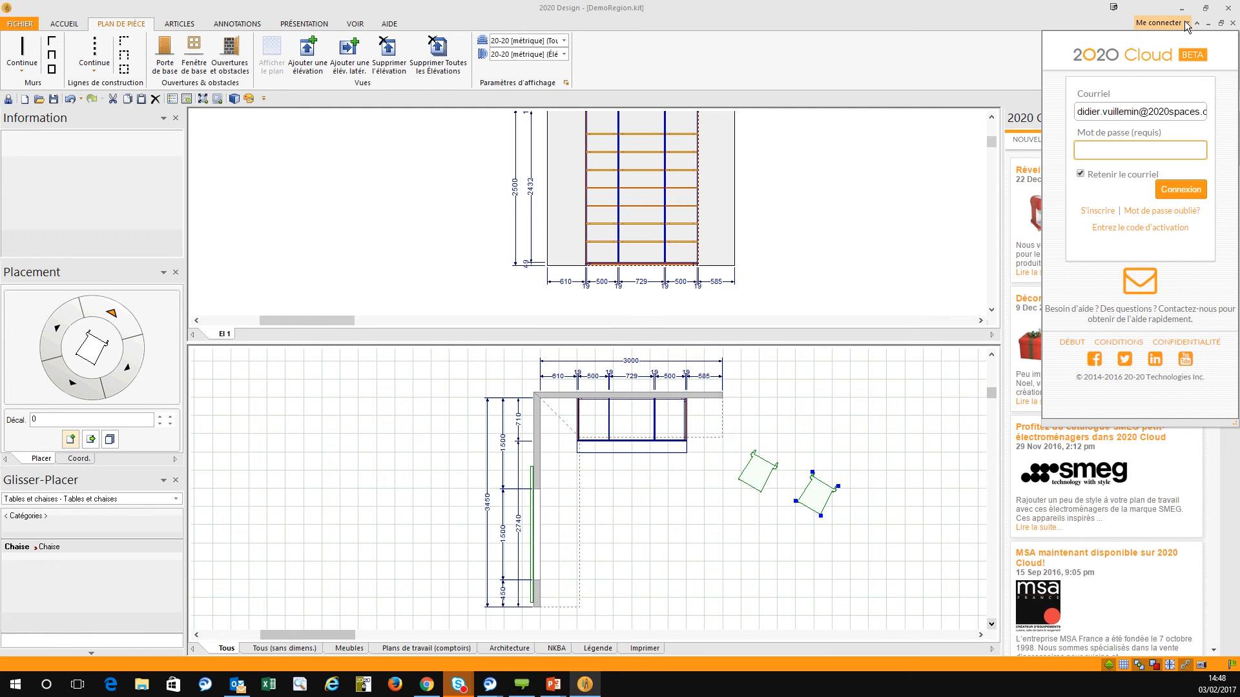
left_click(1097, 211)
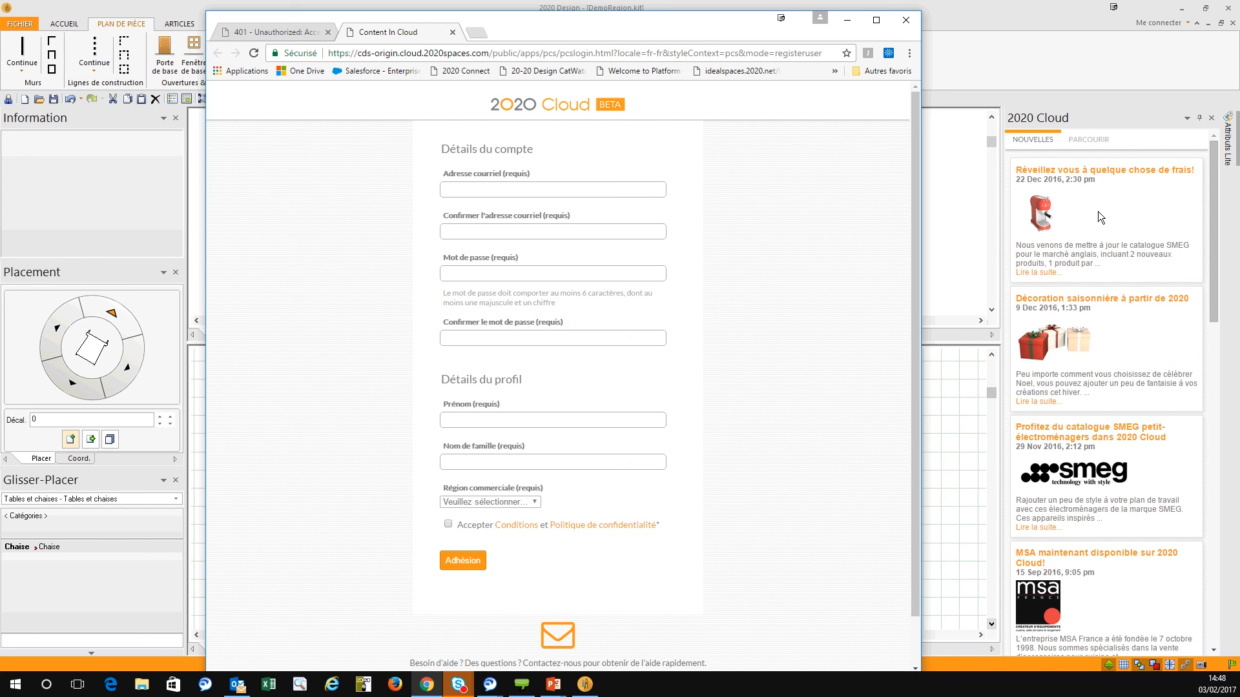
left_click(846, 22)
Sign in to 2020 Cloud with the remembered e-mail by entering the account password
left_click(1150, 22)
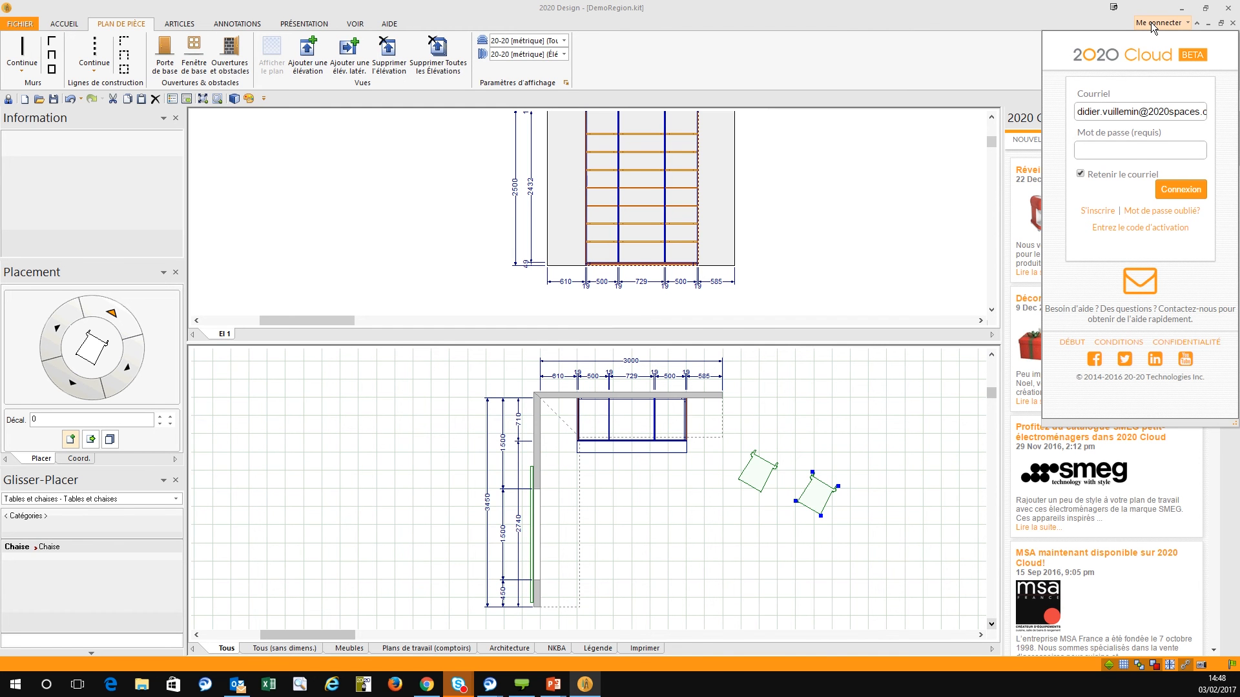
left_click(1132, 150)
type("••••")
left_click(1191, 185)
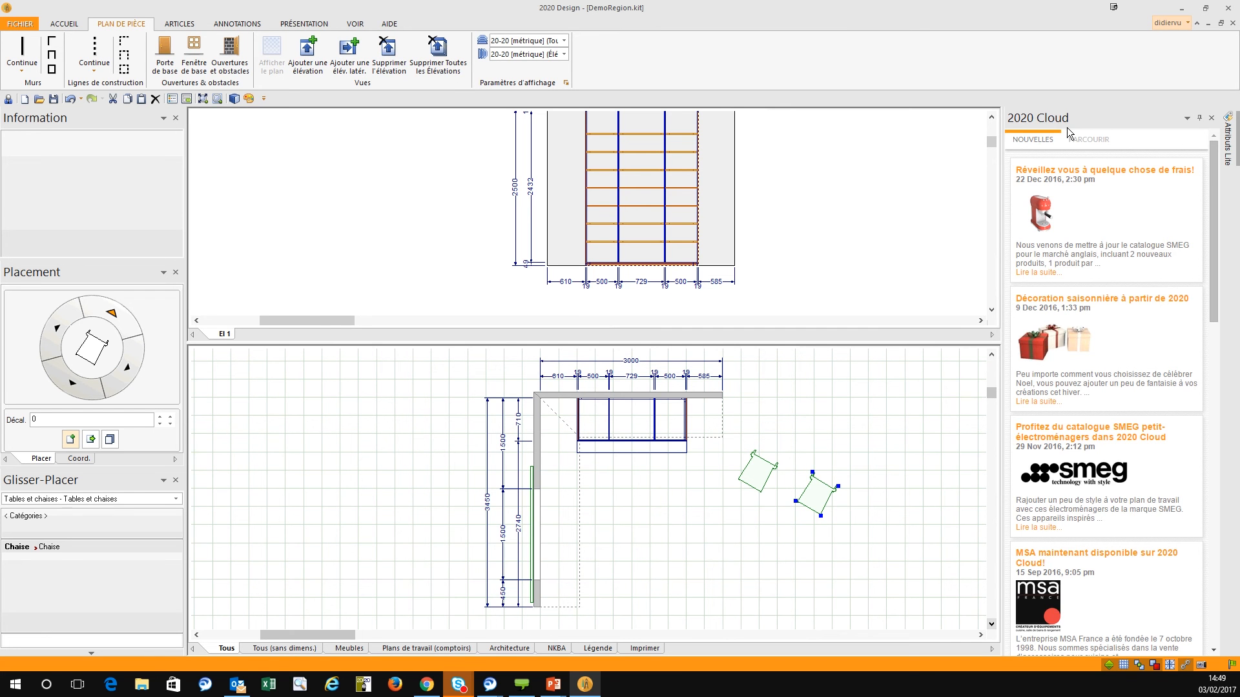
Browse the 2020 Cloud manufacturers and catalogues, and list the Chaise category of the 2020 Catalogue Décoration FR
left_click(1091, 139)
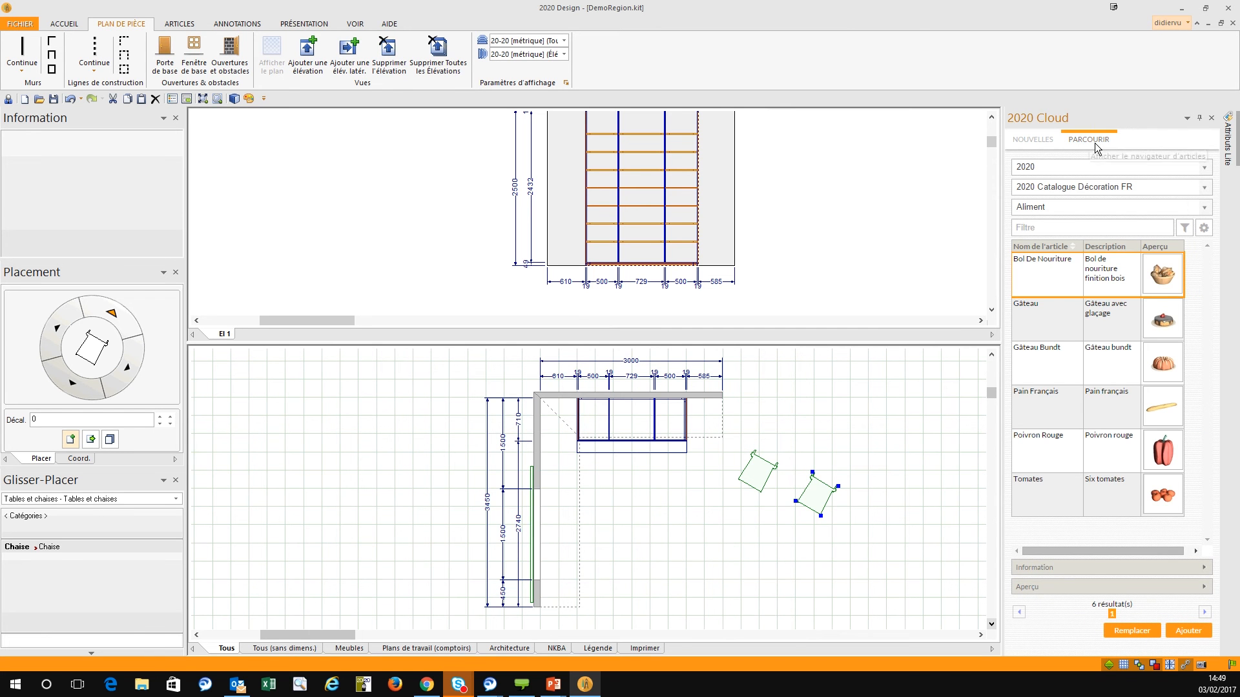
left_click(1205, 168)
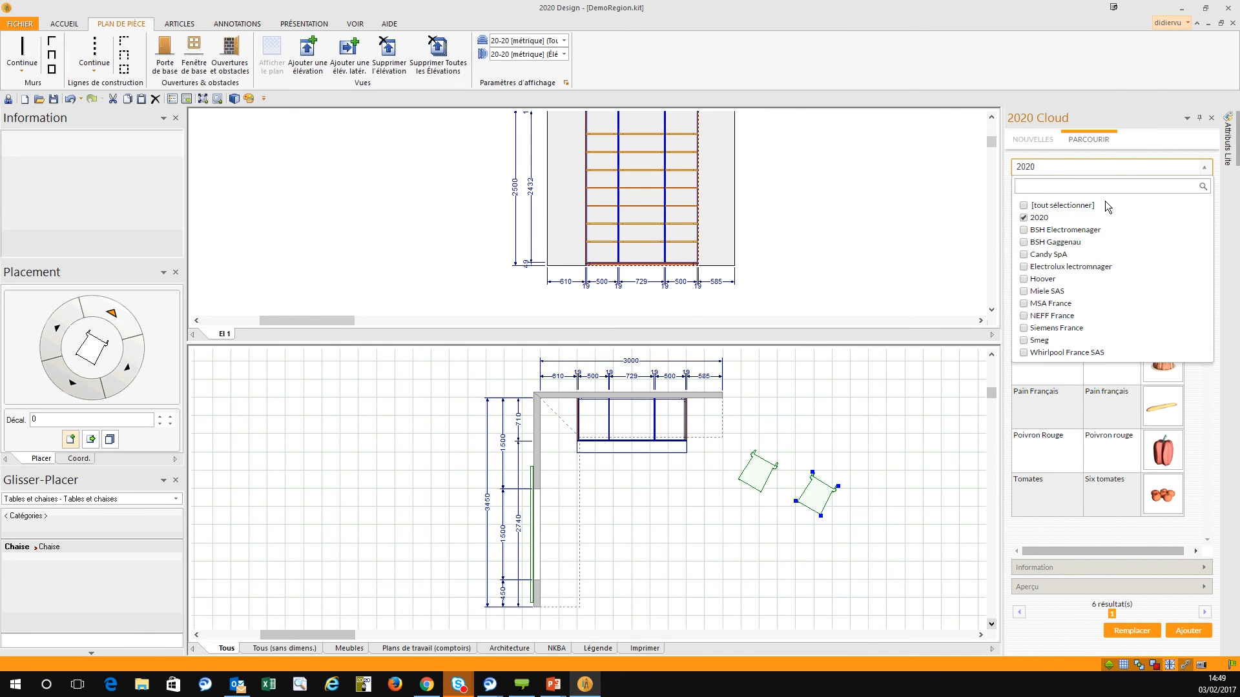
left_click(1169, 187)
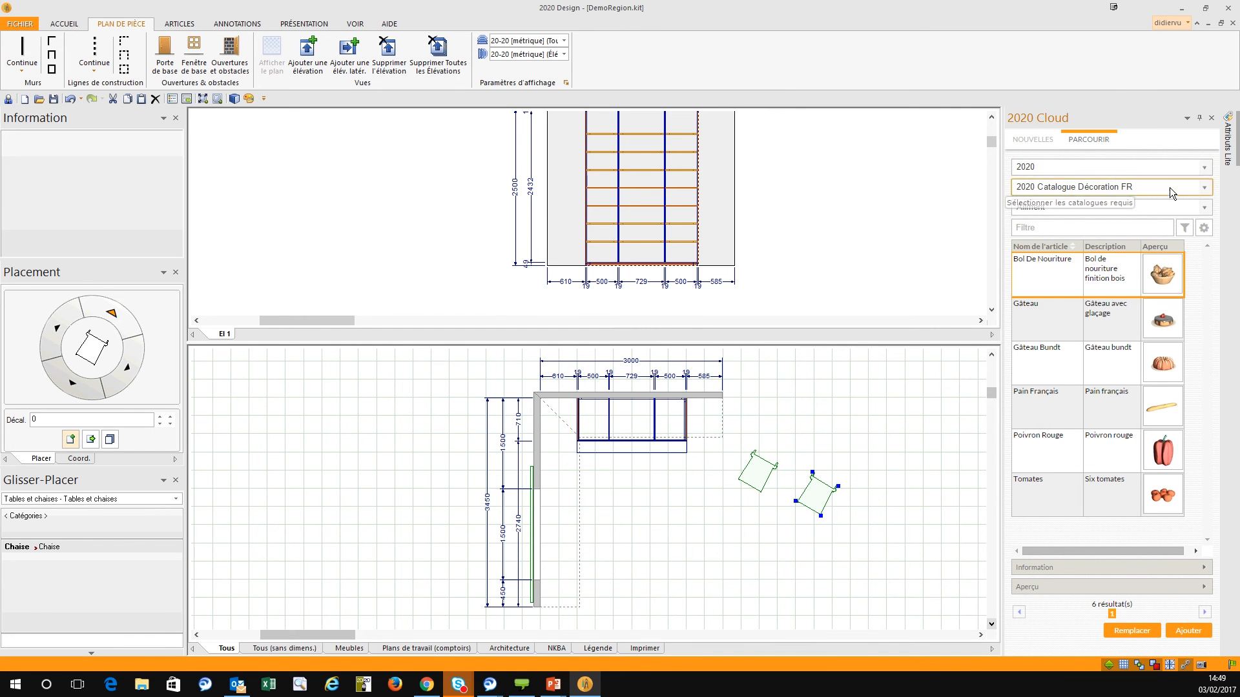
left_click(1206, 188)
left_click(1206, 207)
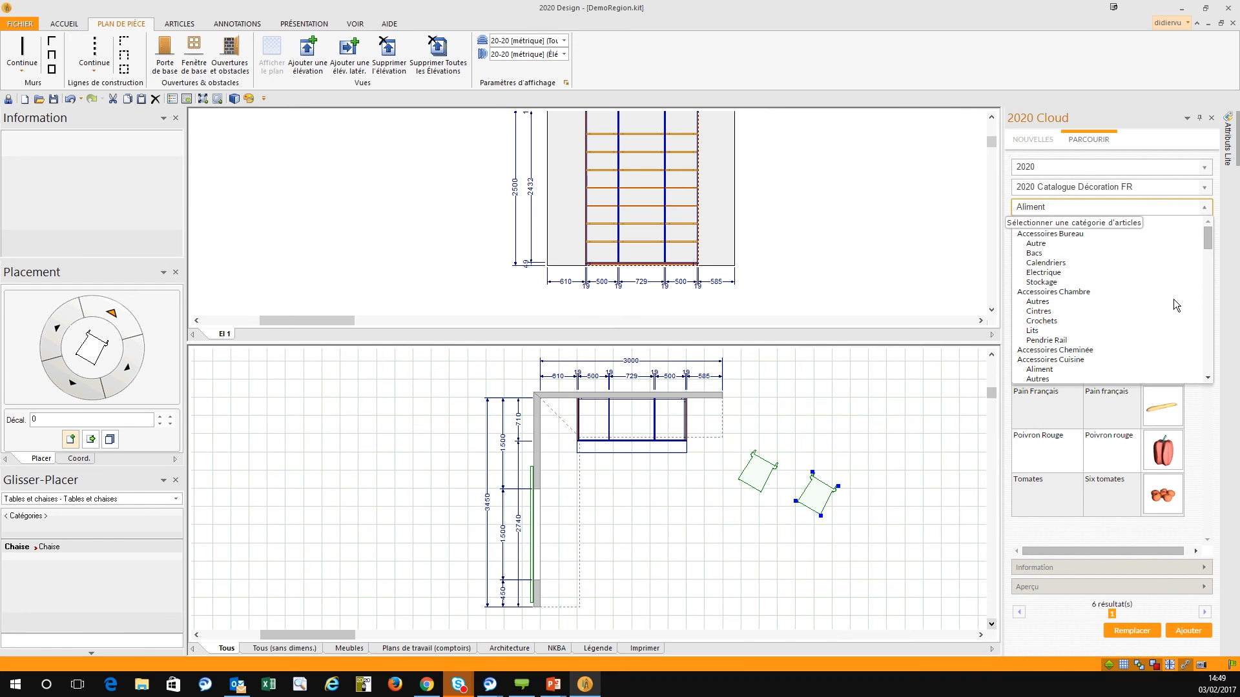
left_click_drag(1207, 238, 1212, 299)
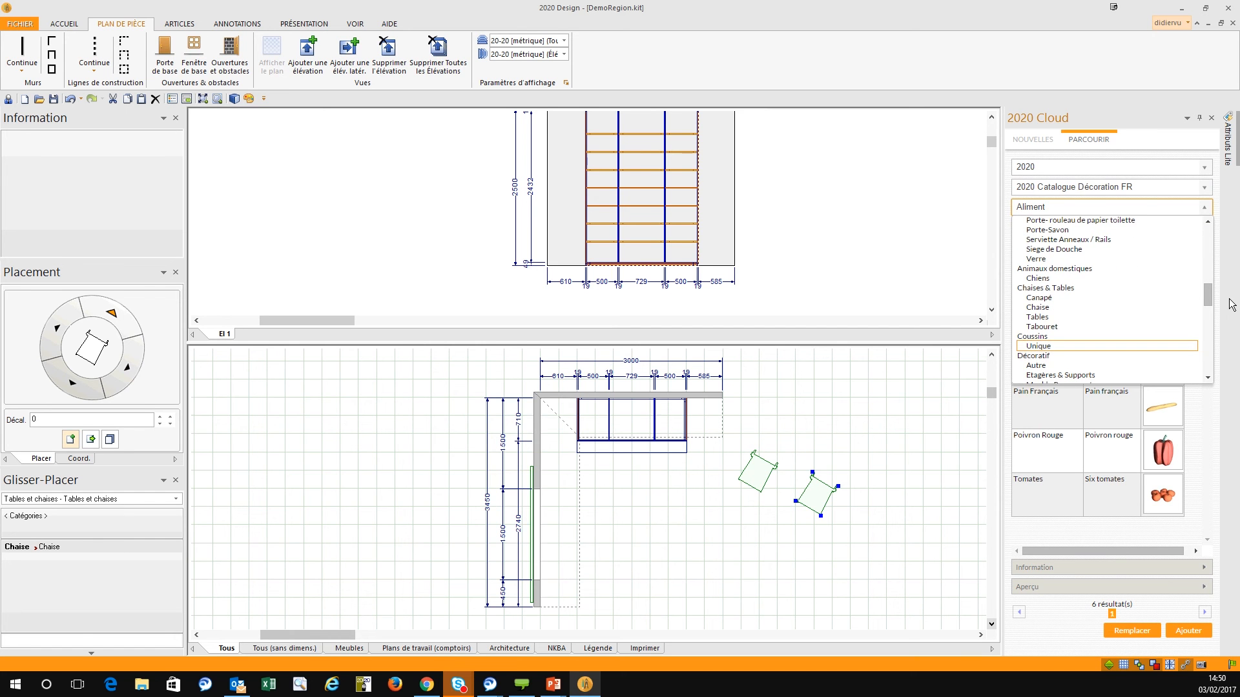
left_click(1040, 307)
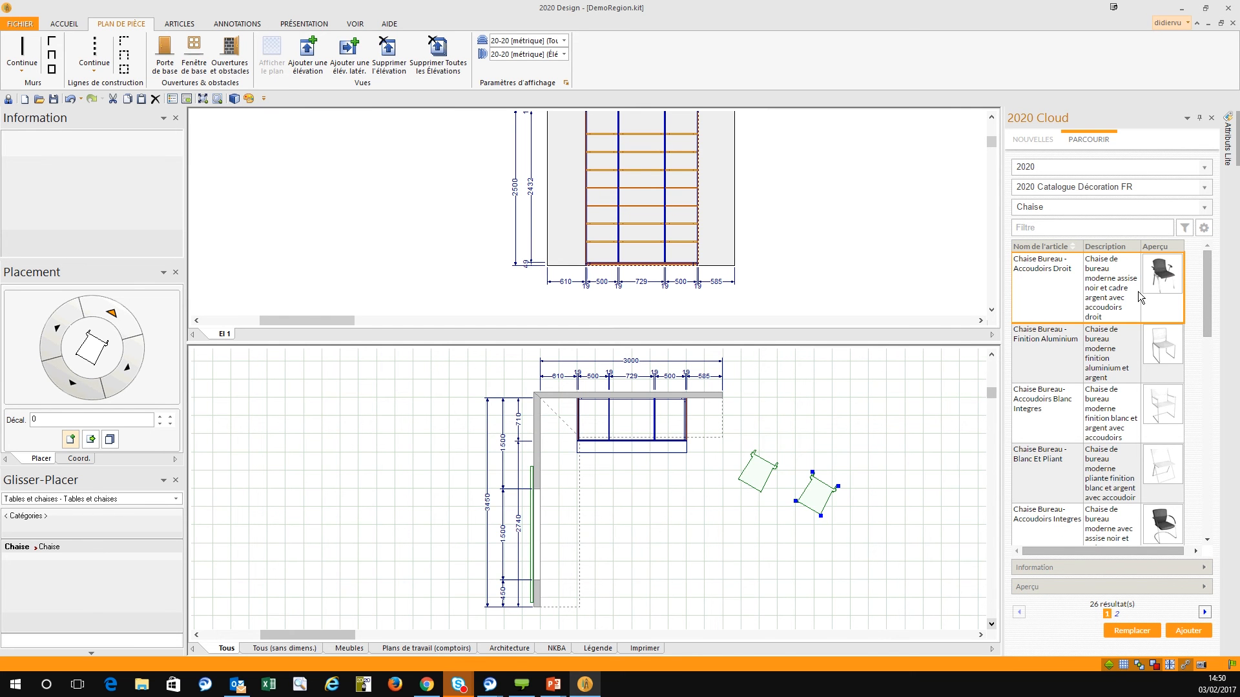
Place the Chaise Bureau - Accoudoirs Droit office chair at an angle in the floor plan, in front of the wardrobe
left_click_drag(1137, 292, 636, 567)
right_click(637, 558)
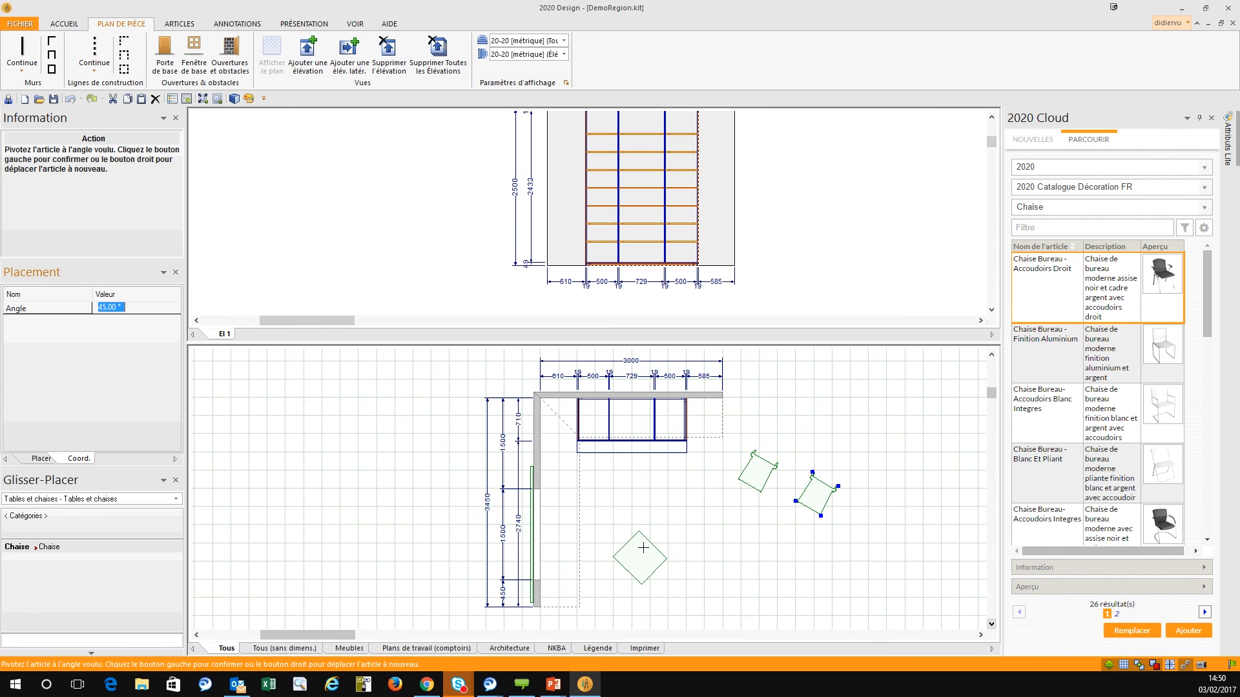
left_click(625, 554)
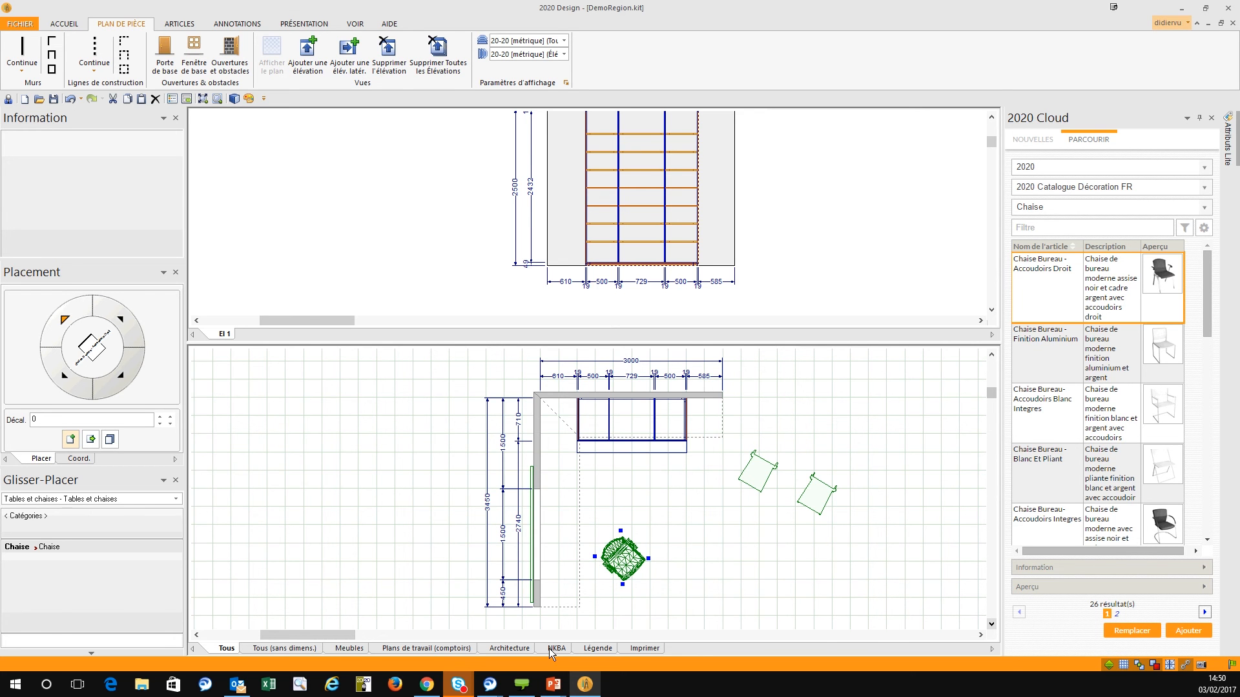
Open the room in the rendering module and generate a rendered view showing the office chair
left_click(235, 102)
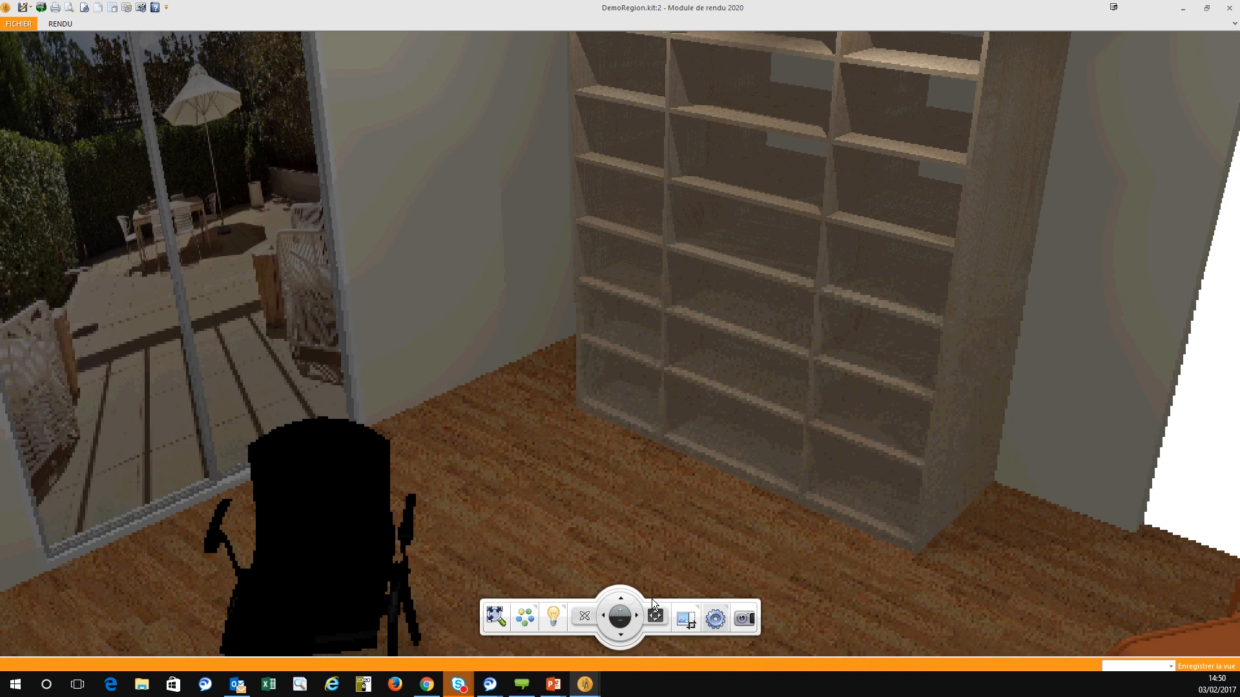
left_click(745, 617)
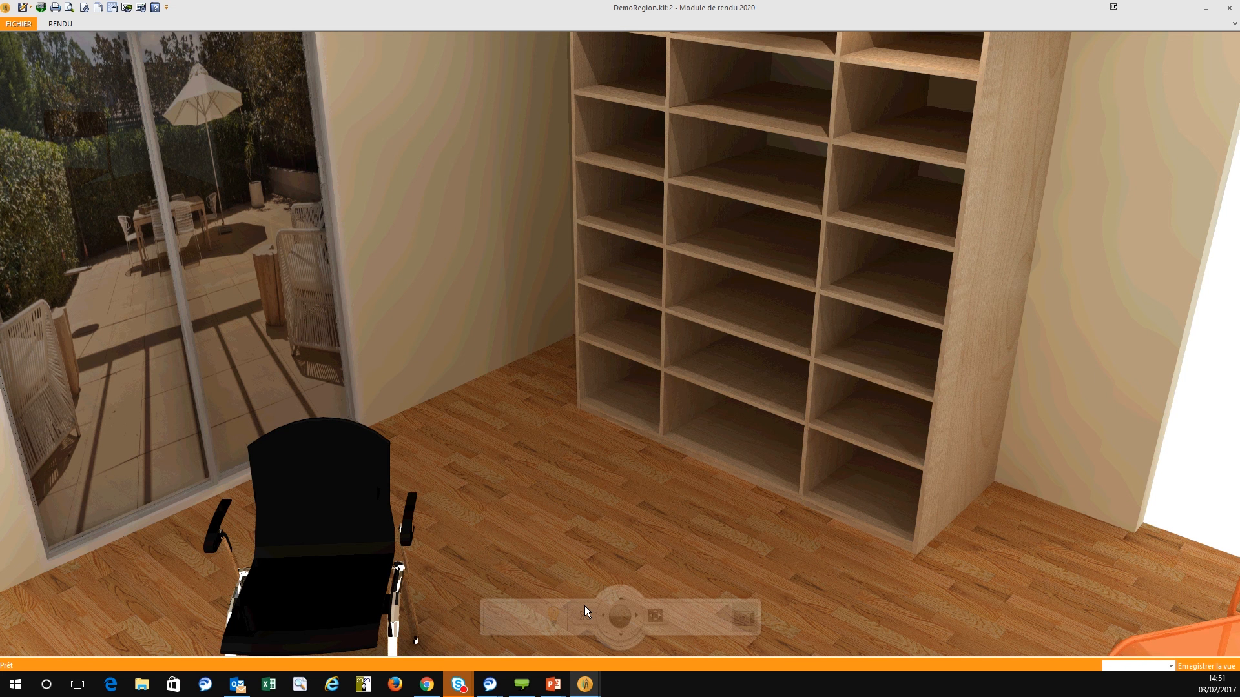
Reposition the sun light outside the patio door in the lighting settings and generate the room's rendered view with that lighting
left_click(746, 618)
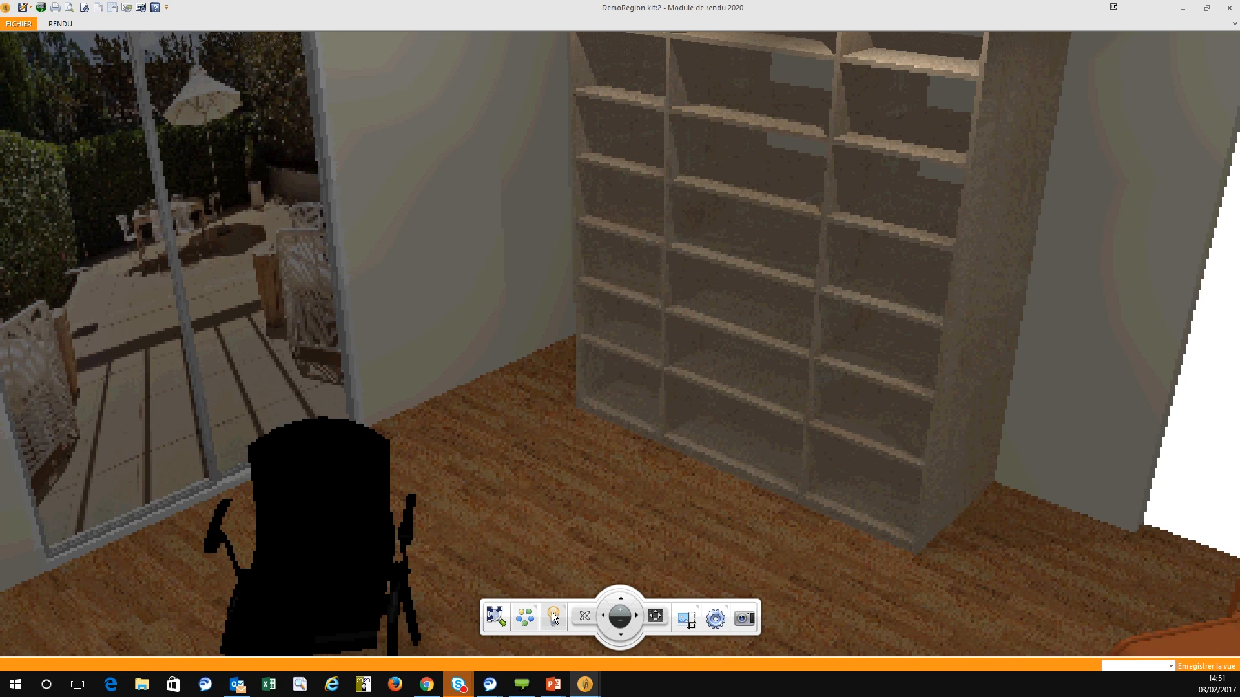
left_click(554, 616)
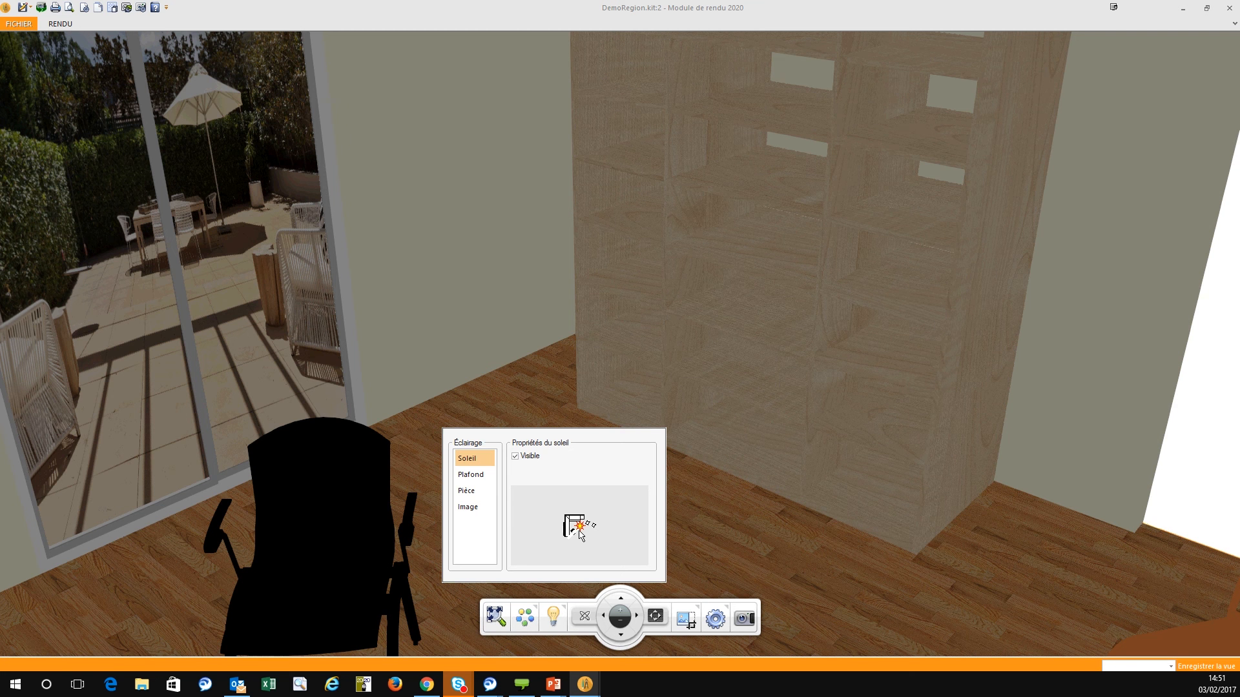
mouse_move(579, 530)
left_mouse_down()
mouse_move(580, 551)
mouse_move(556, 542)
left_mouse_up()
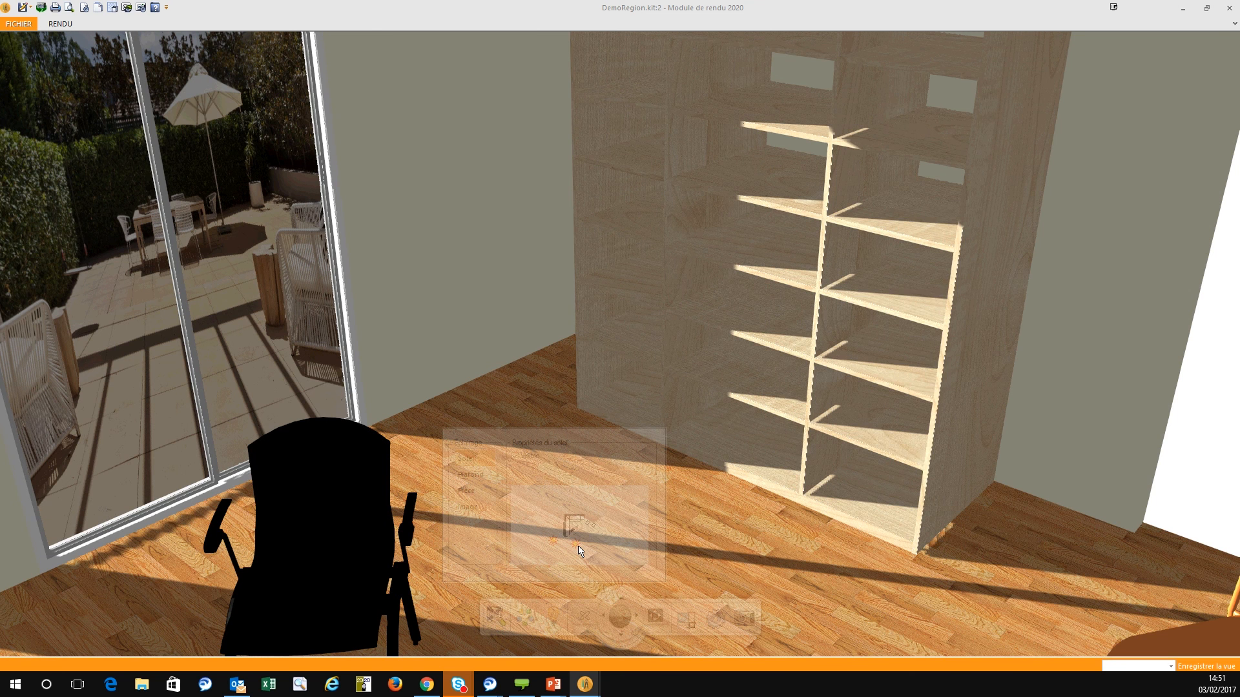
left_click_drag(579, 550, 555, 549)
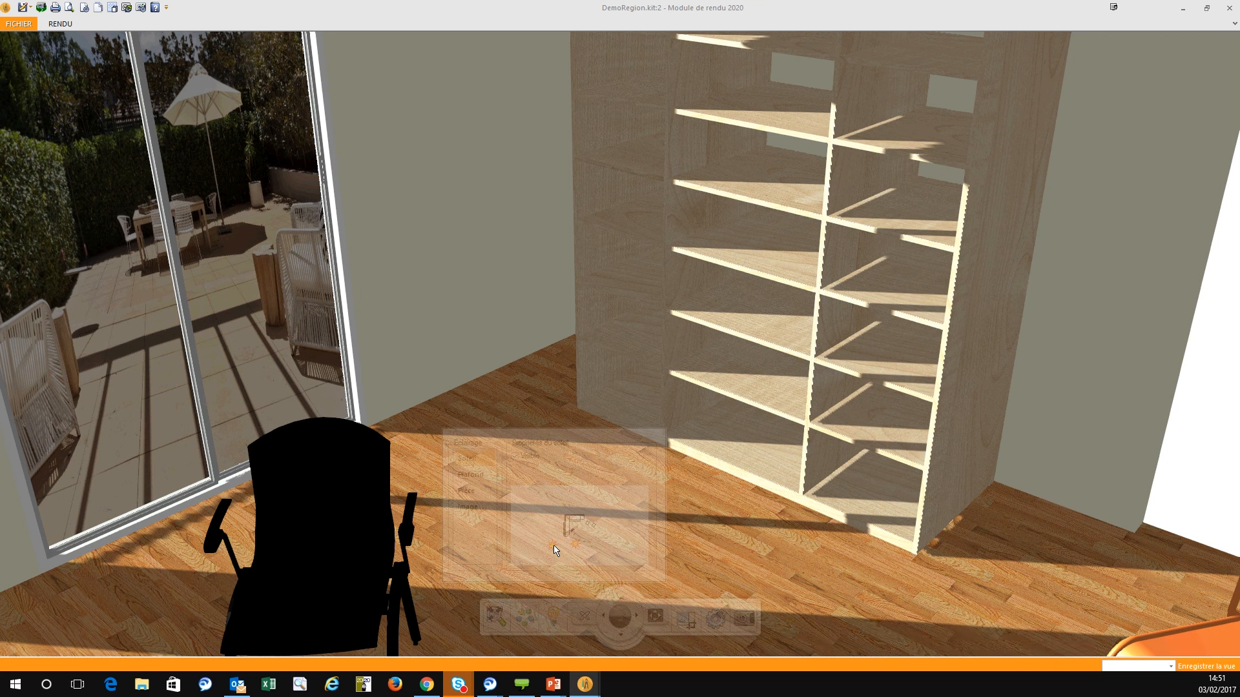
left_click_drag(555, 549, 546, 548)
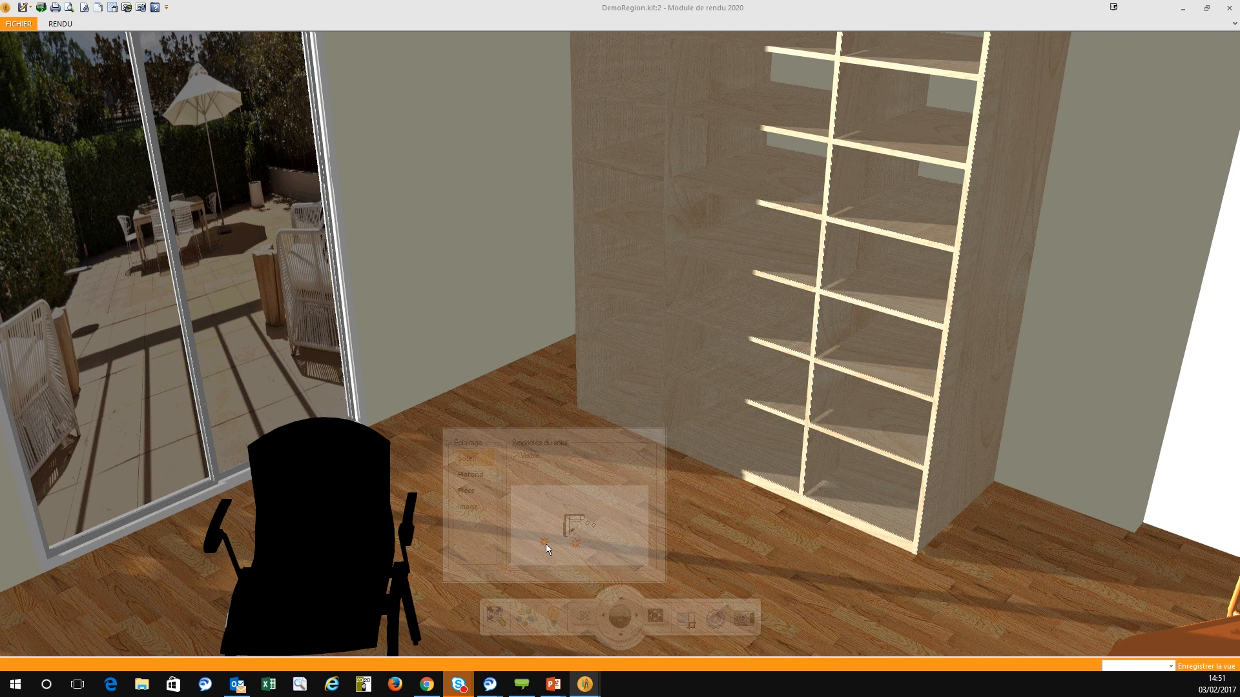
left_click_drag(545, 545, 552, 549)
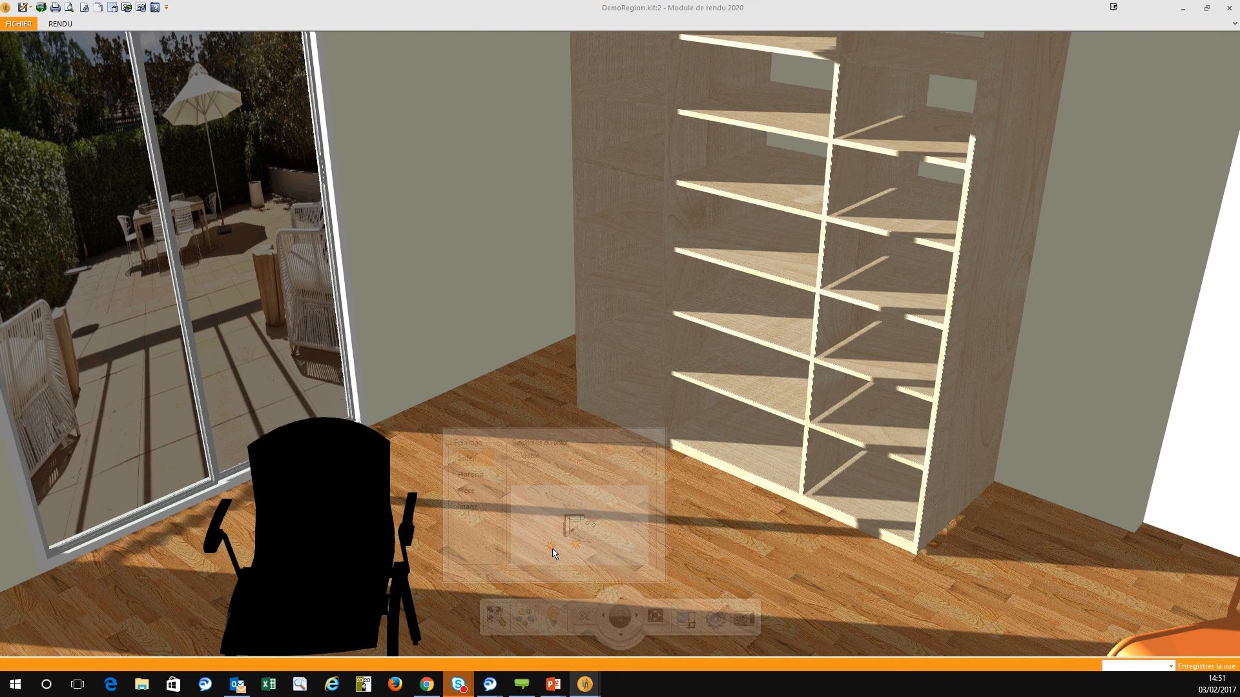
left_click_drag(552, 553, 550, 536)
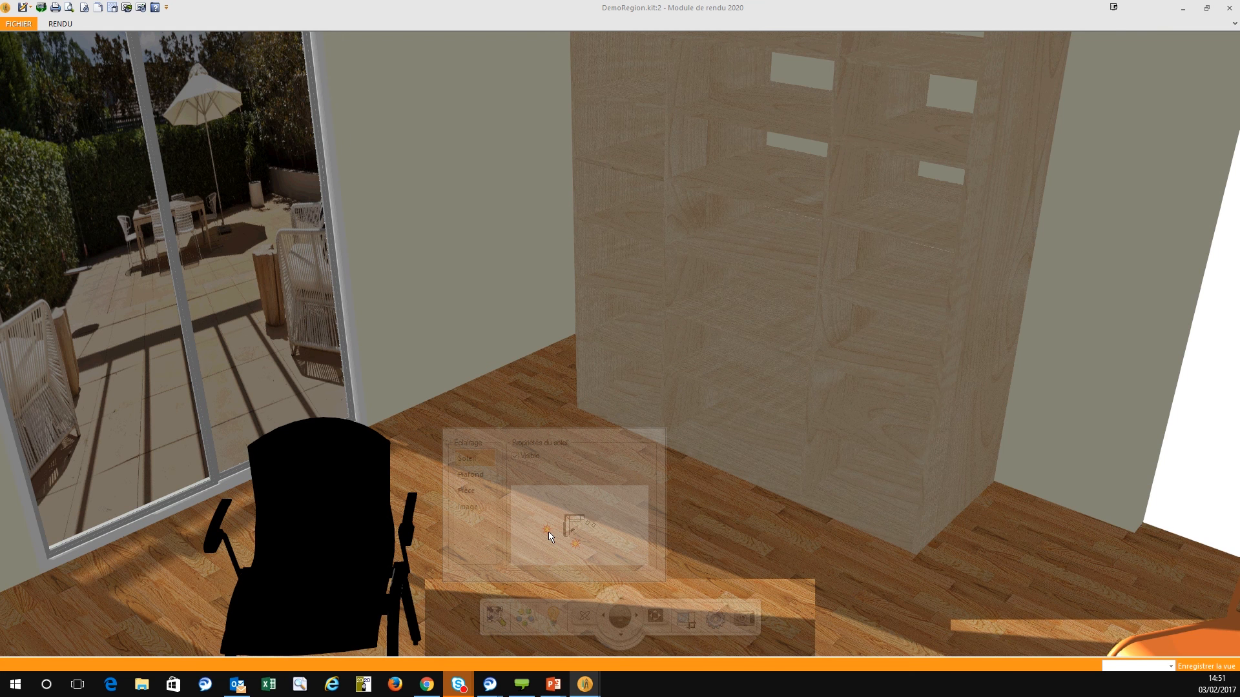
left_click(743, 616)
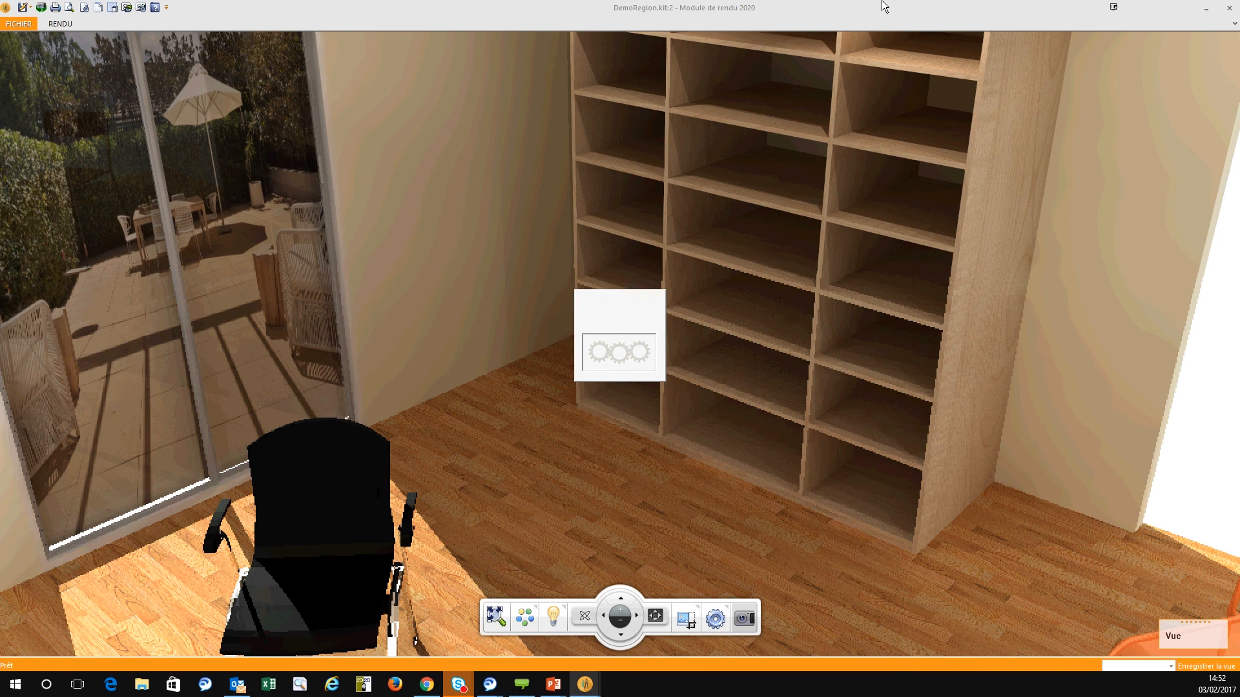
Close the rendering module and the DemoRegion drawing
left_click(1060, 24)
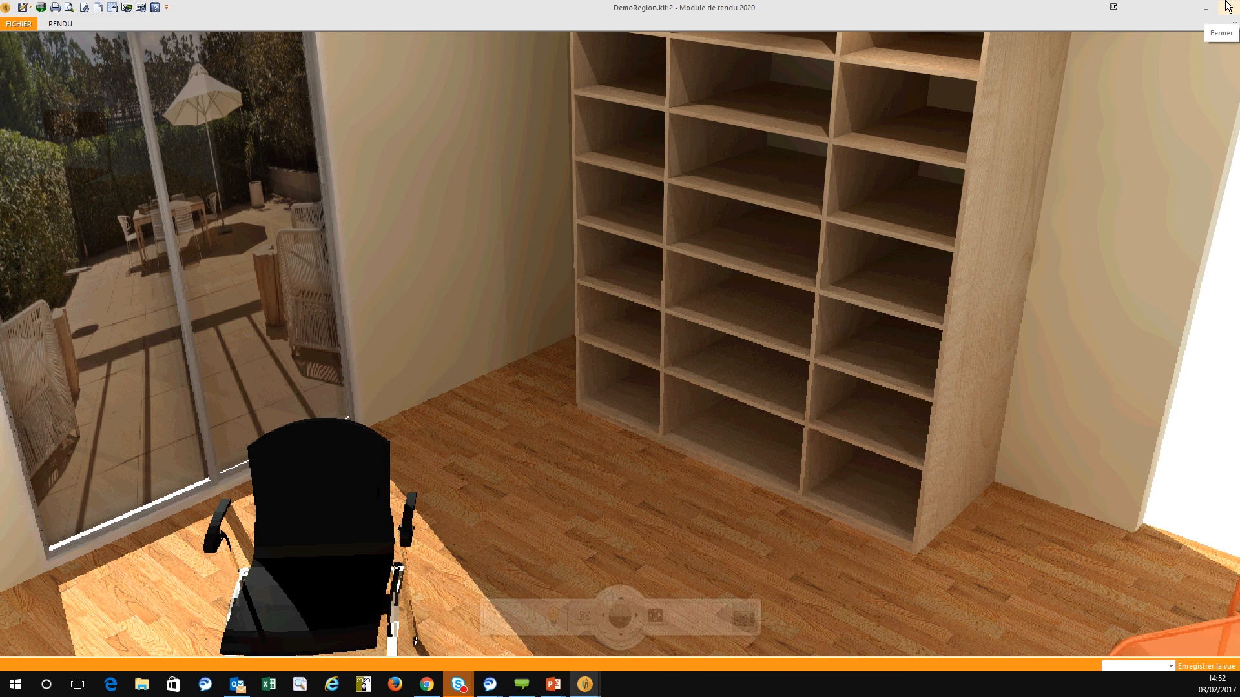
left_click(1227, 6)
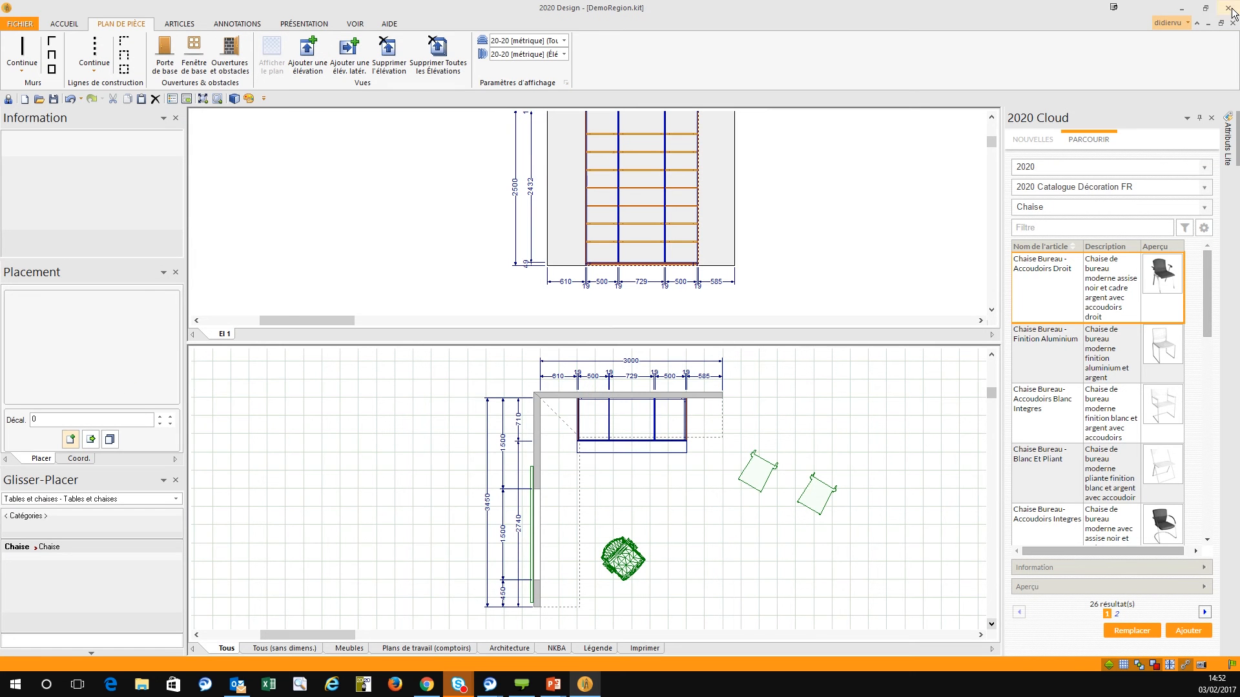
left_click(1233, 23)
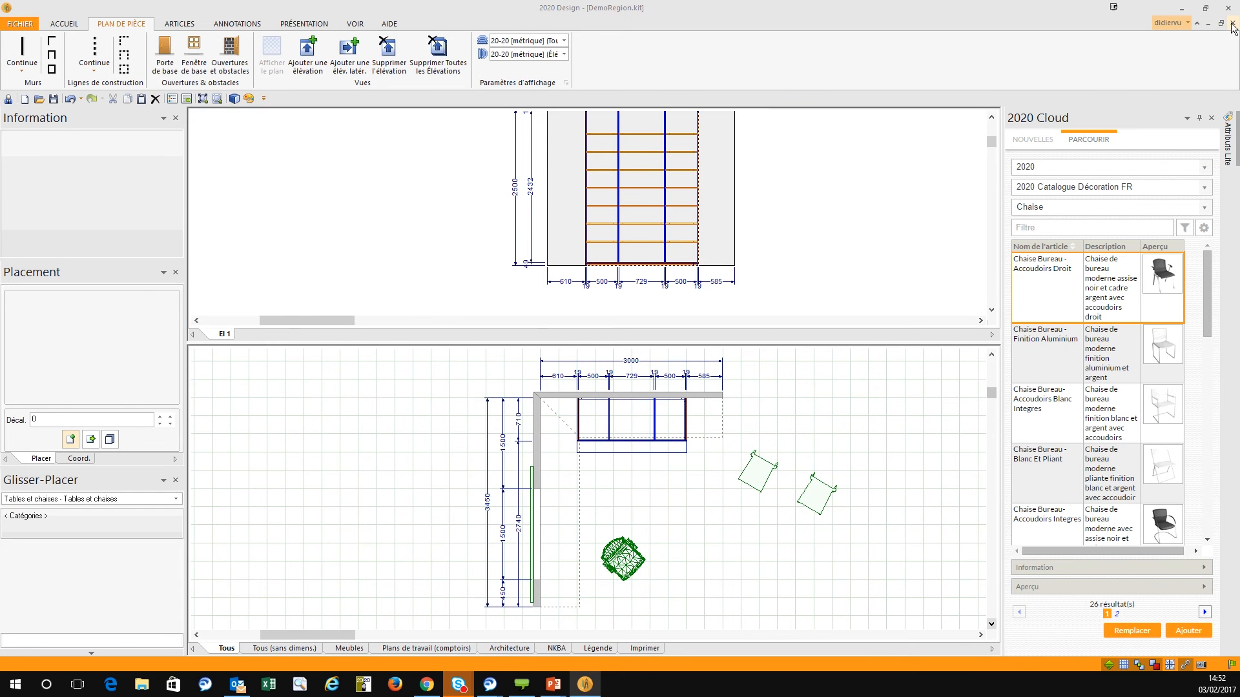
left_click(668, 372)
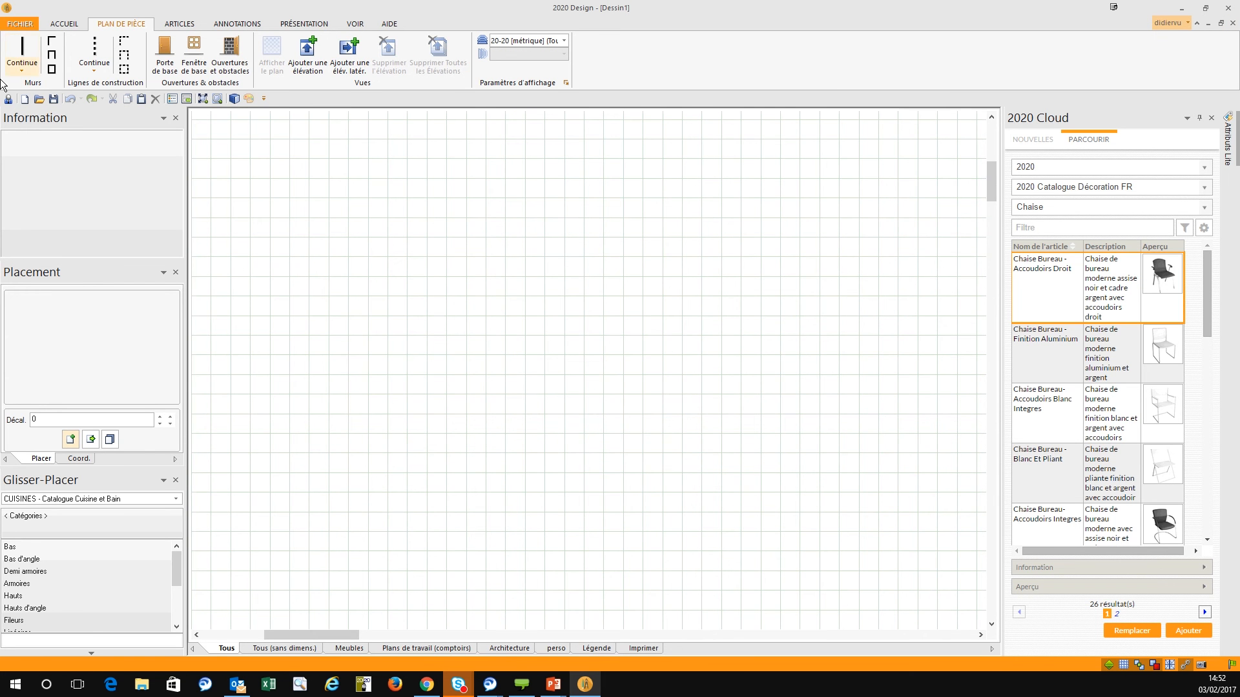
Open the recent drawing bureau demo.kit and generate a rendered view of its reception area in the rendering module
left_click(23, 22)
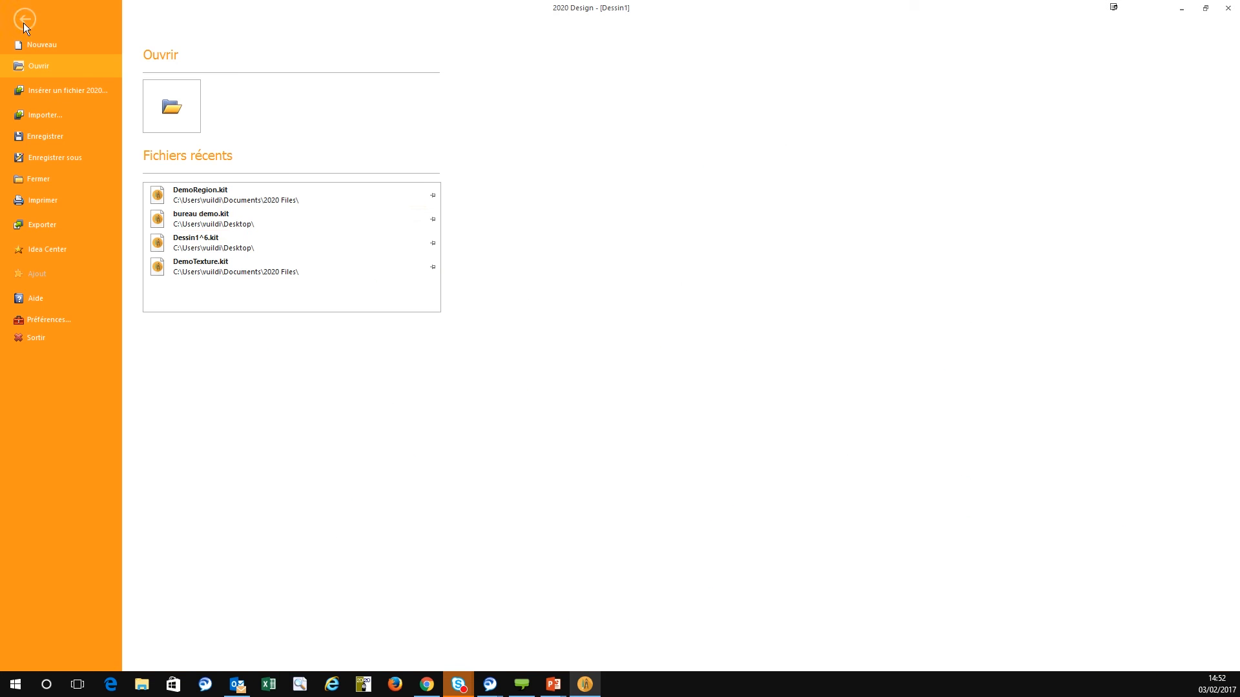
left_click(234, 212)
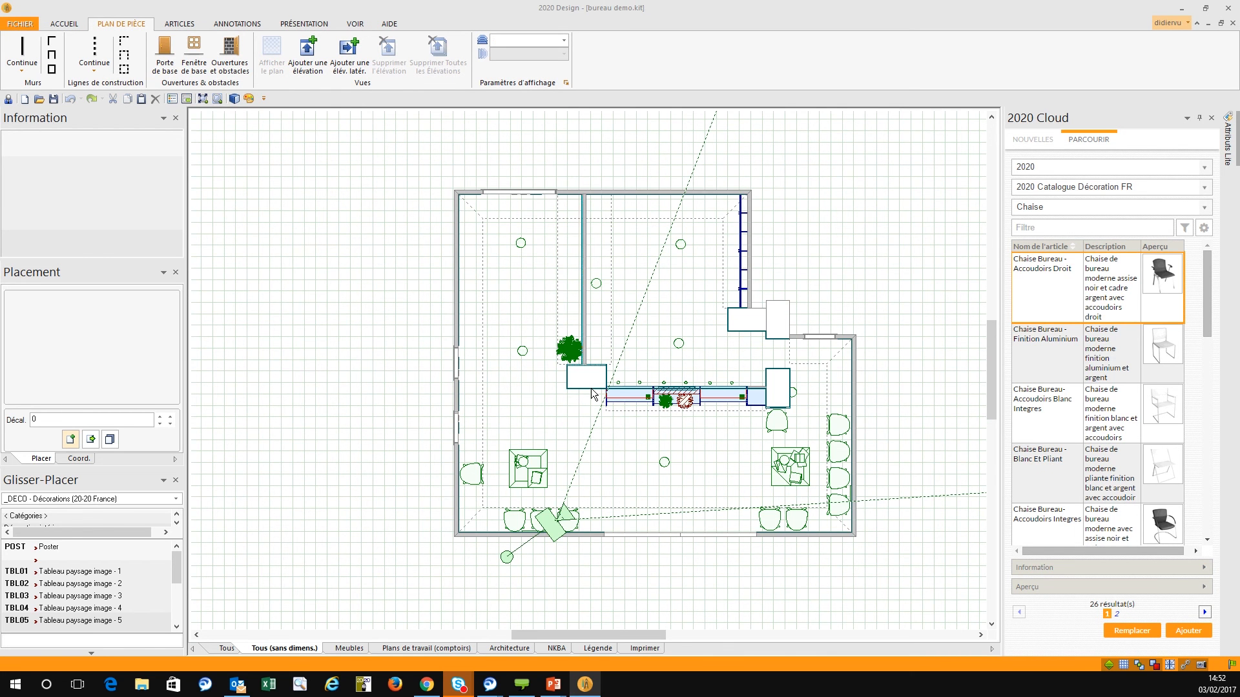
left_click(238, 100)
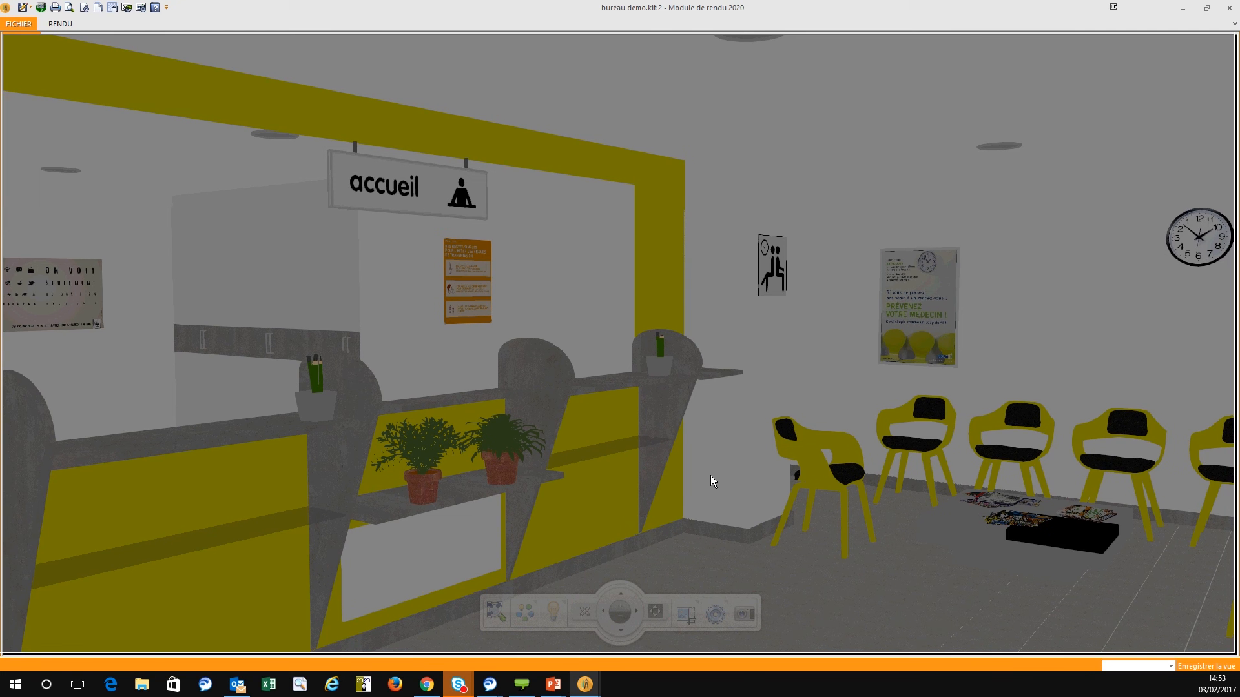
left_click(749, 618)
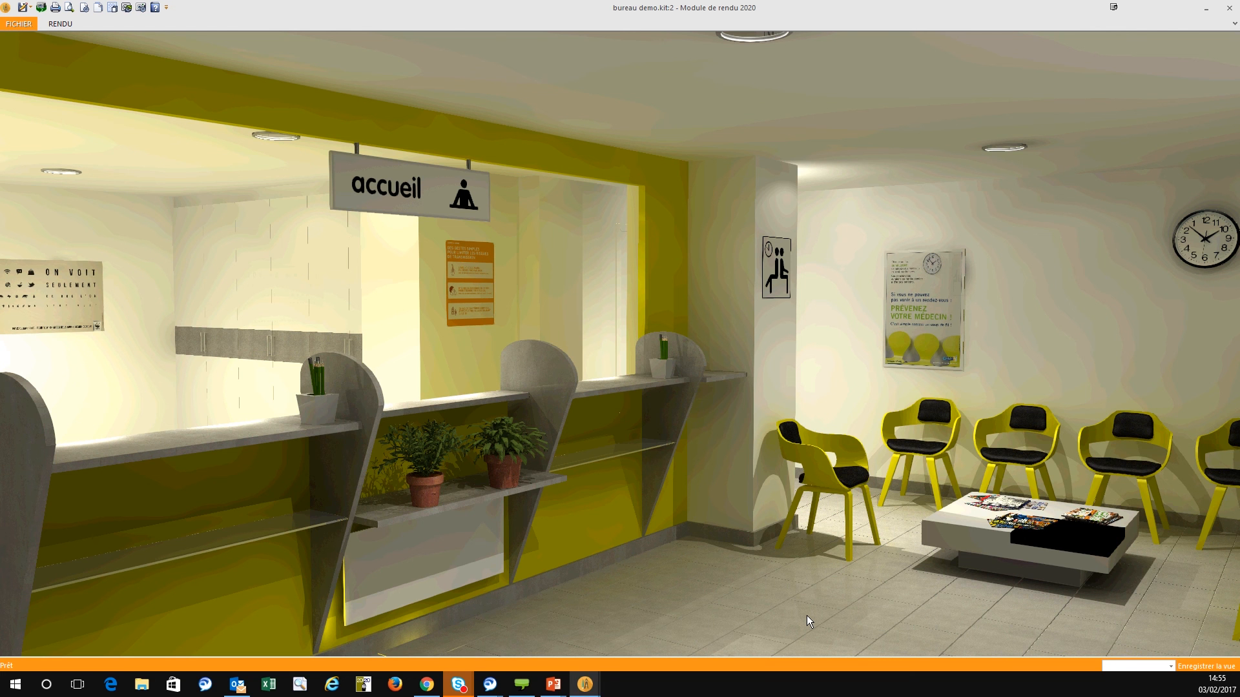
Start publishing the reception design as a 360 panoramic view
left_click(20, 25)
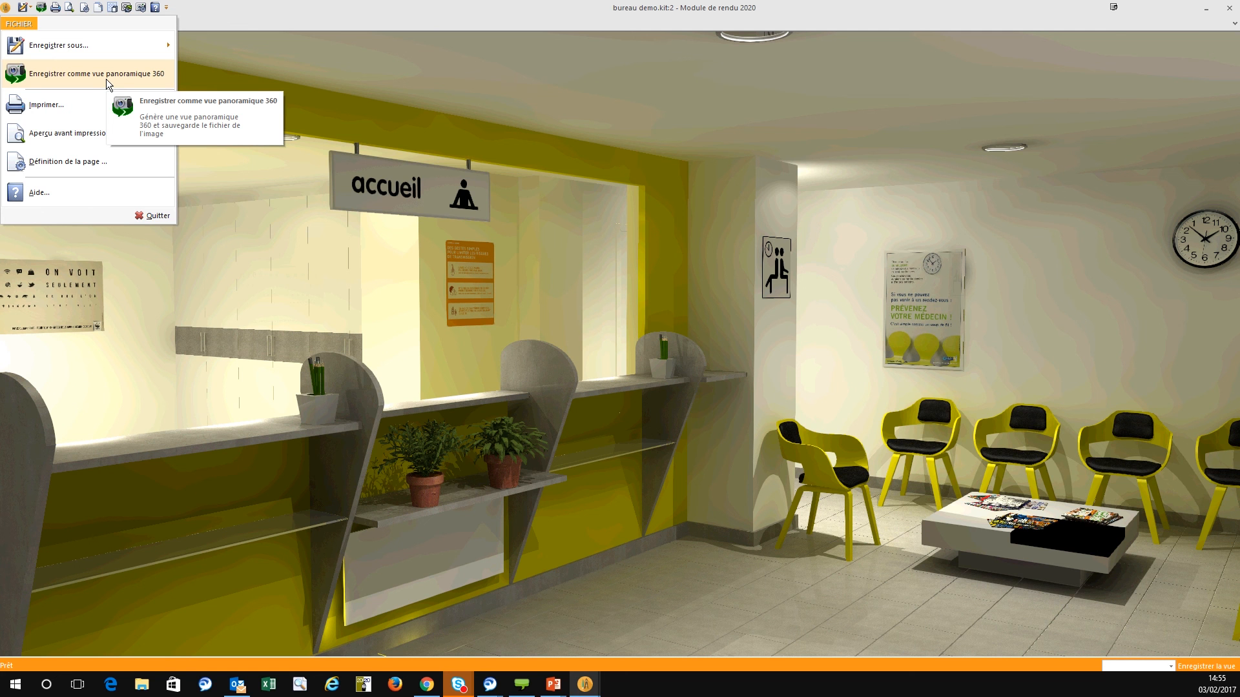
left_click(106, 78)
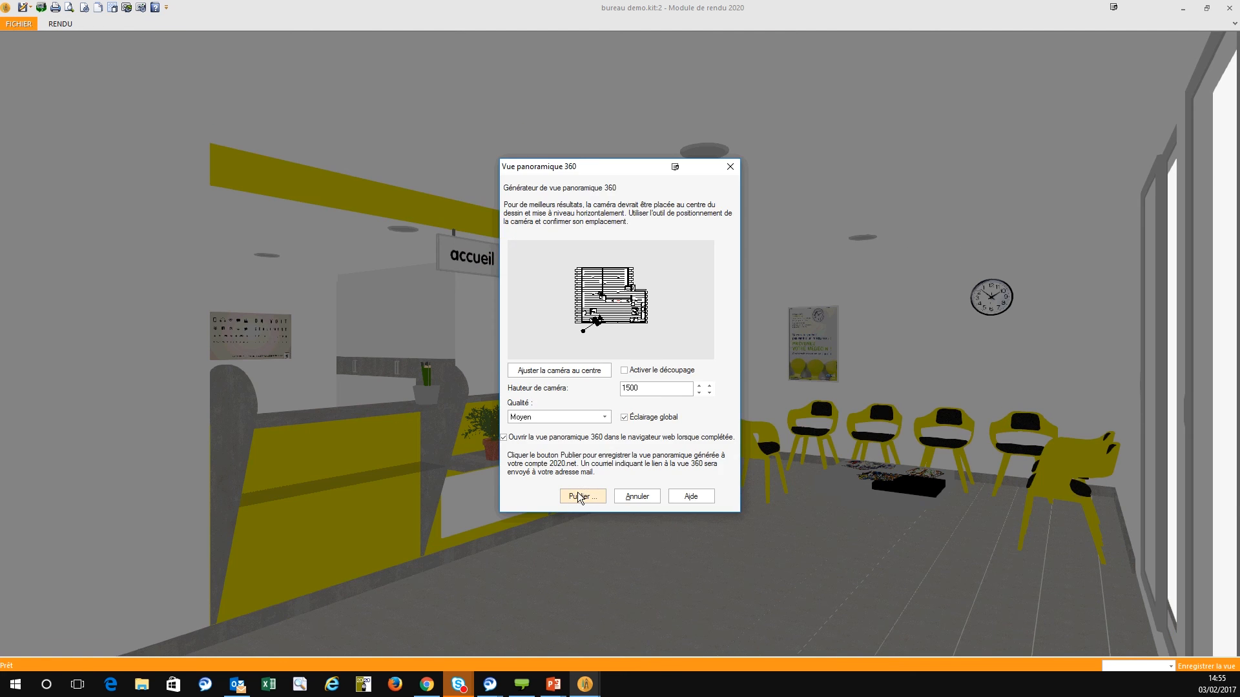
left_click(577, 493)
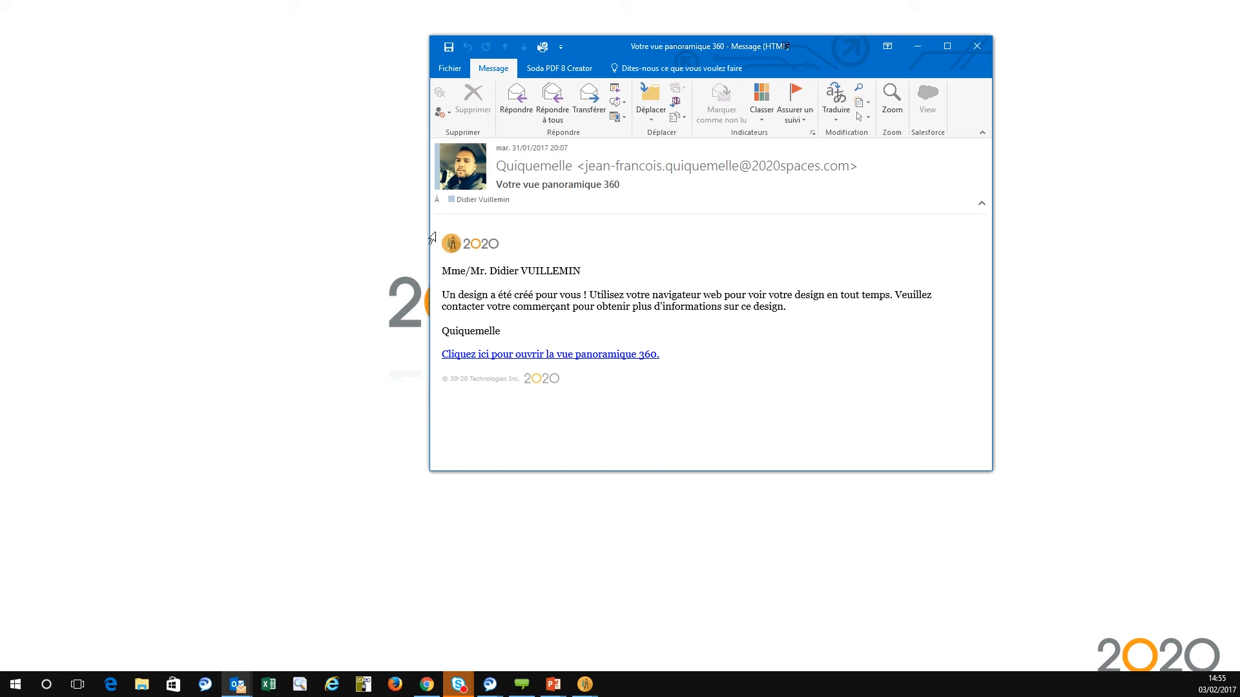
Open the 360 panoramic view linked in the e-mail in a maximized browser window and examine the corridor and reception area
left_click(575, 355)
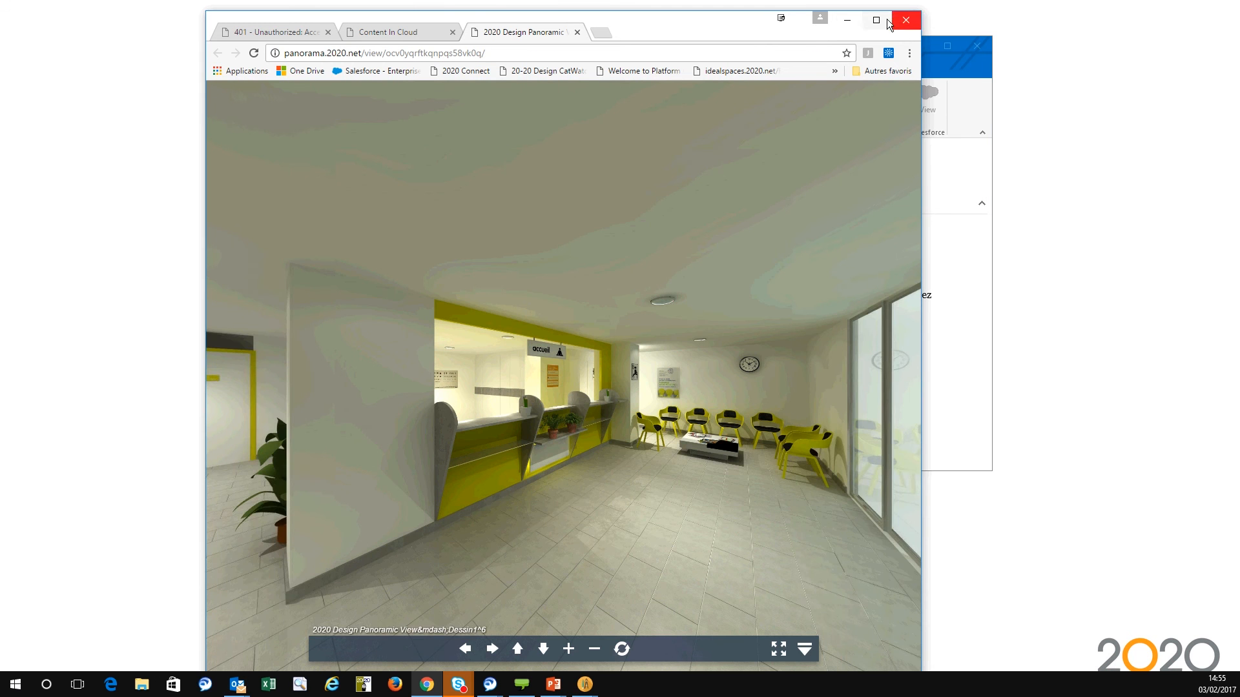
left_click(880, 21)
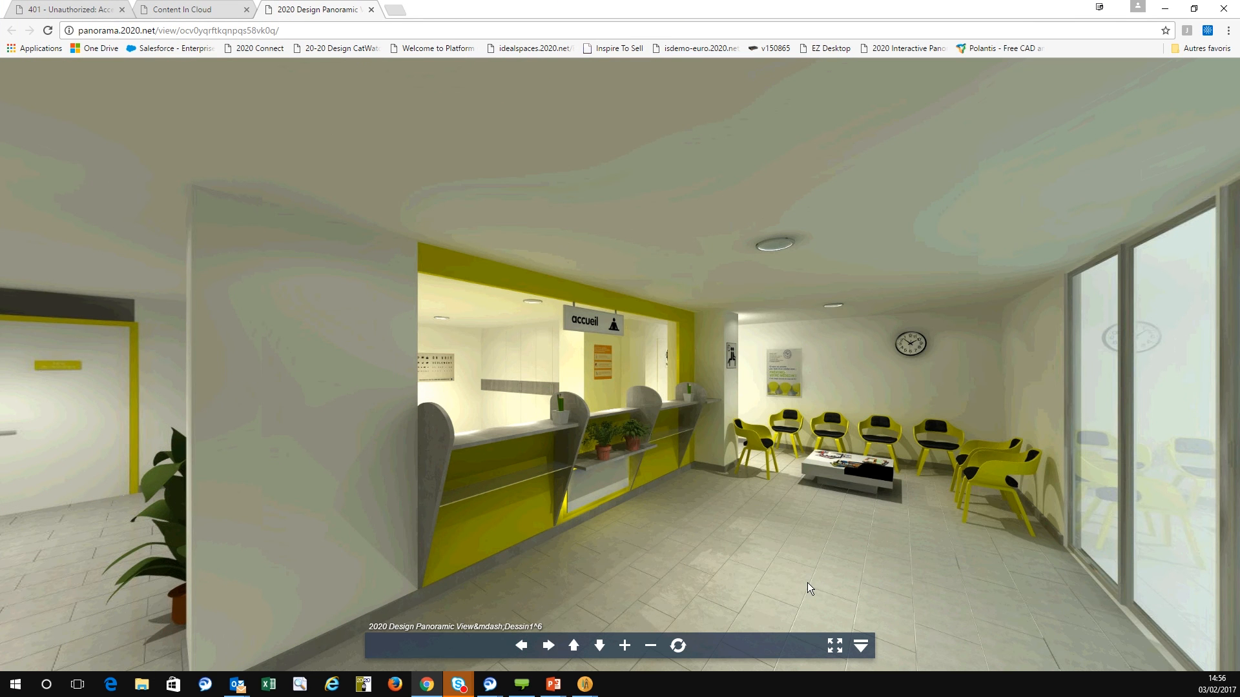
left_click_drag(800, 583, 1123, 613)
left_click_drag(687, 590, 874, 603)
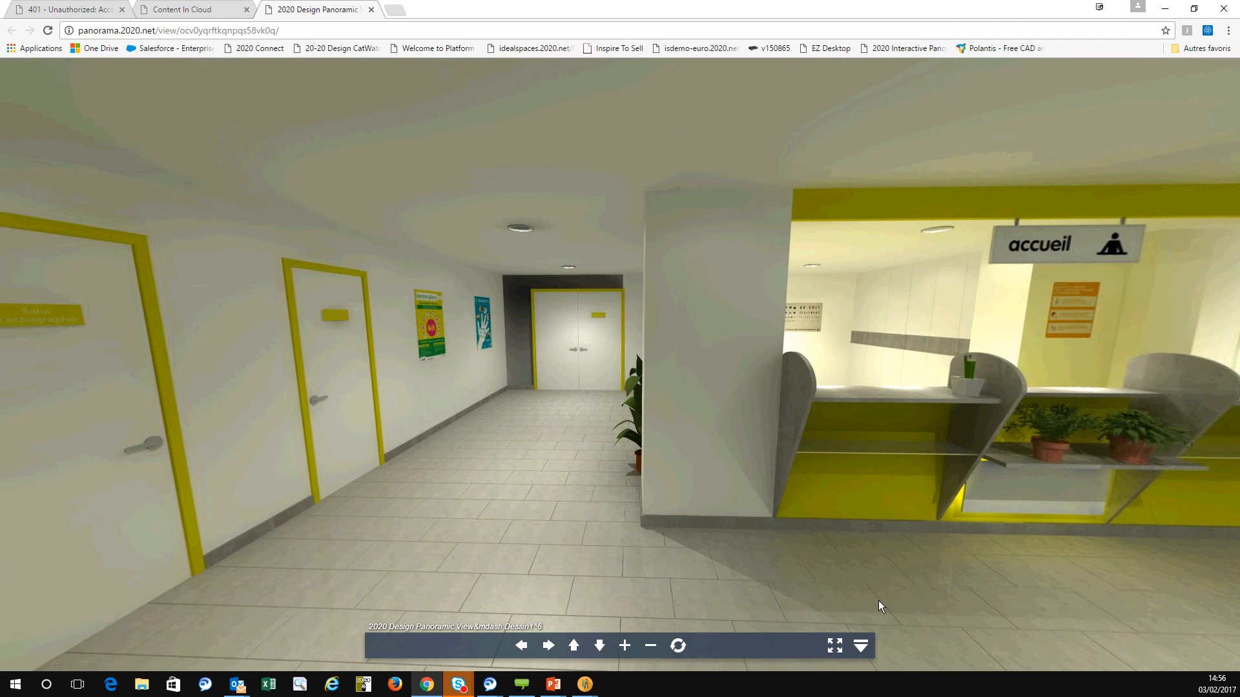
scroll(650, 526, "up", 2)
scroll(650, 527, "up", 3)
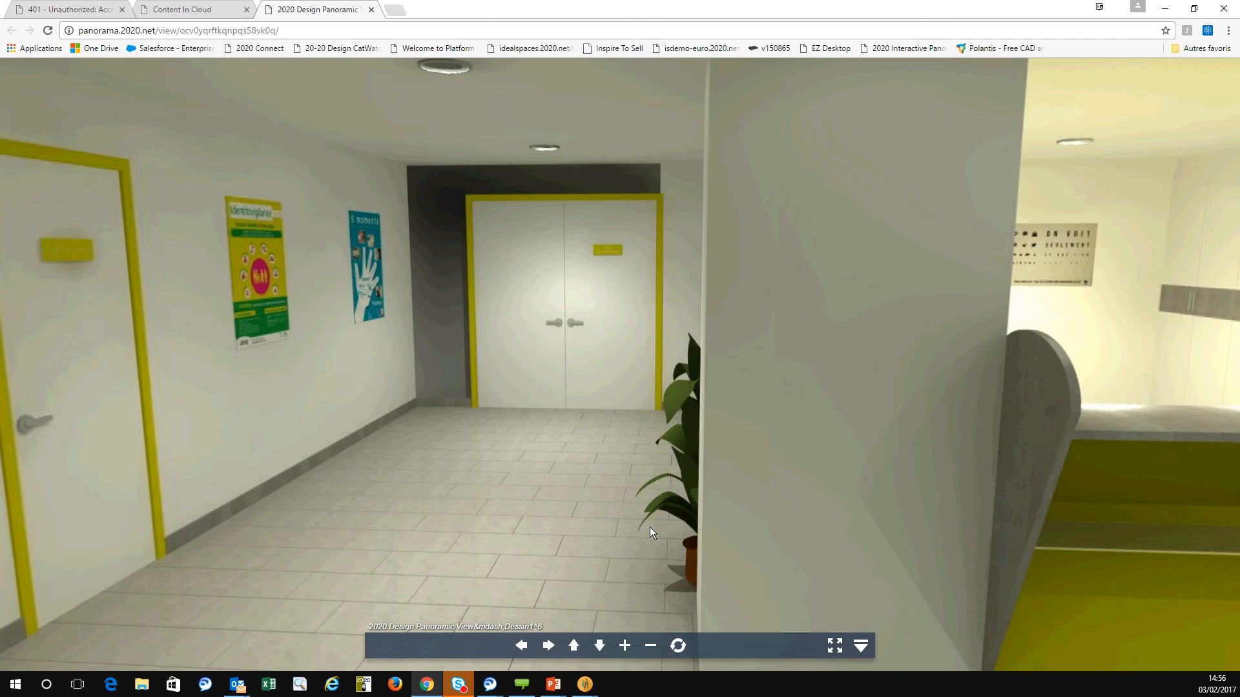
scroll(649, 526, "down", 5)
left_click(676, 645)
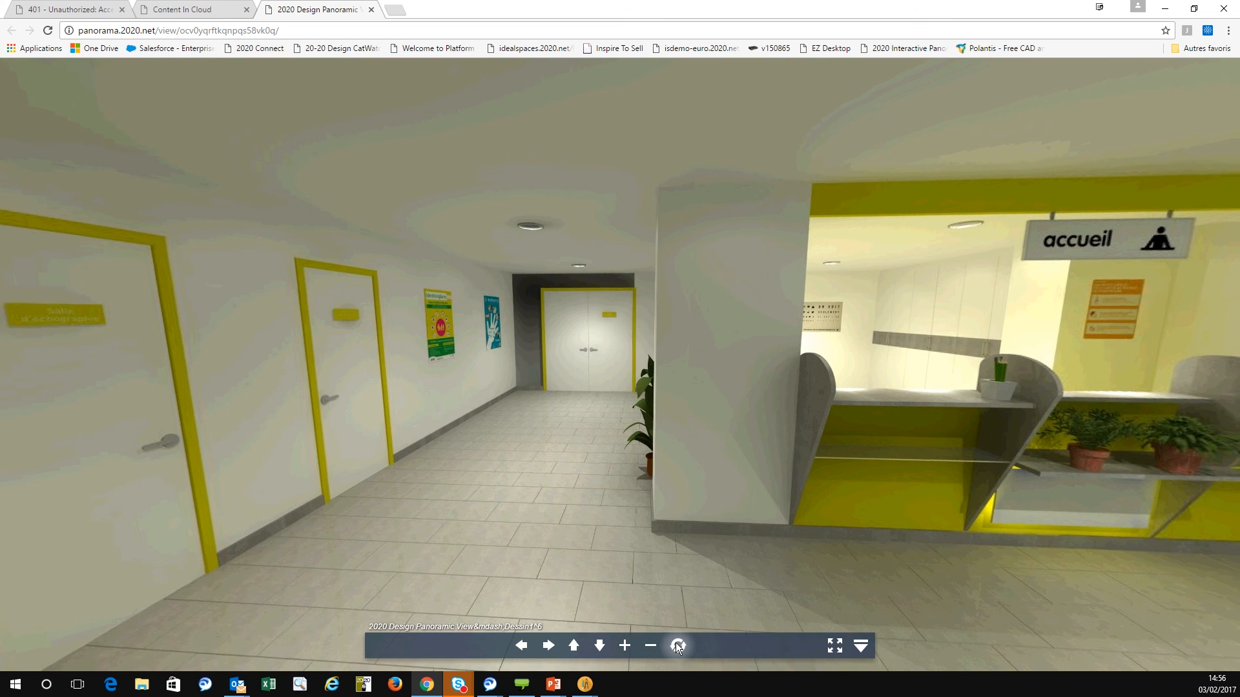